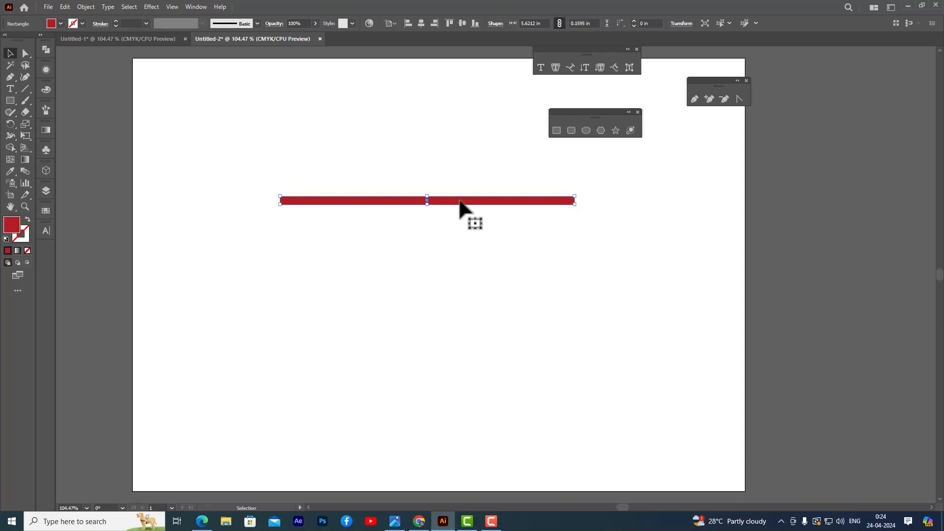
Duplicate the red bar downward at equal spacing to build a stack of ten parallel horizontal bars.
{"action": "mouse_move", "coordinate": [458, 201]}
{"action": "left_mouse_down"}
{"action": "mouse_move", "coordinate": [470, 238]}
{"action": "mouse_move", "coordinate": [459, 217]}
{"action": "left_mouse_up"}
{"action": "key", "text": "ctrl+d"}
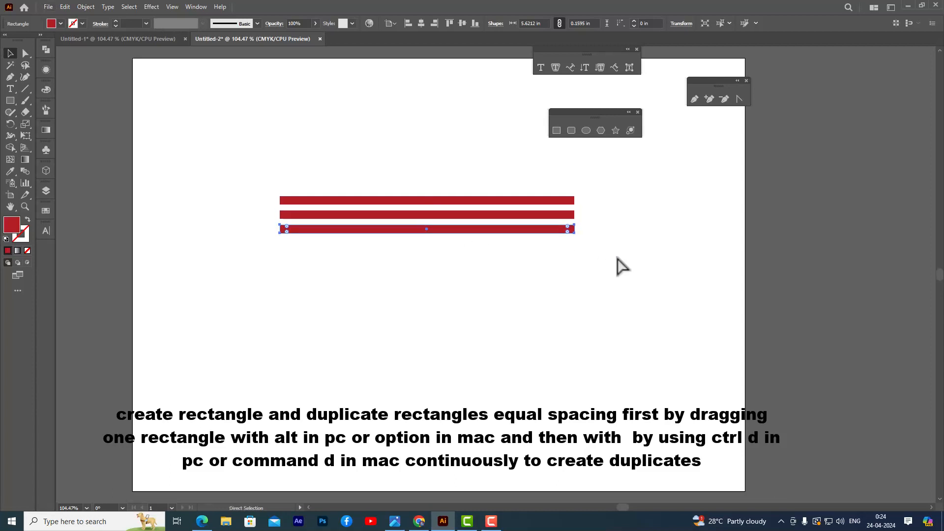
{"action": "key", "text": "ctrl+d"}
{"action": "key", "text": "ctrl+d"}
{"action": "key", "text": "ctrl+d"}
{"action": "key", "text": "ctrl+d"}
{"action": "key", "text": "ctrl+d"}
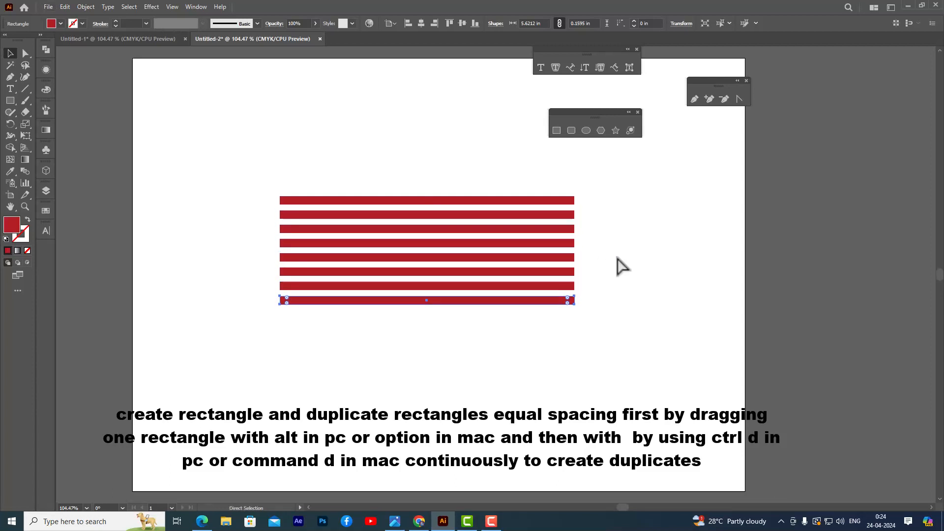
{"action": "key", "text": "v"}
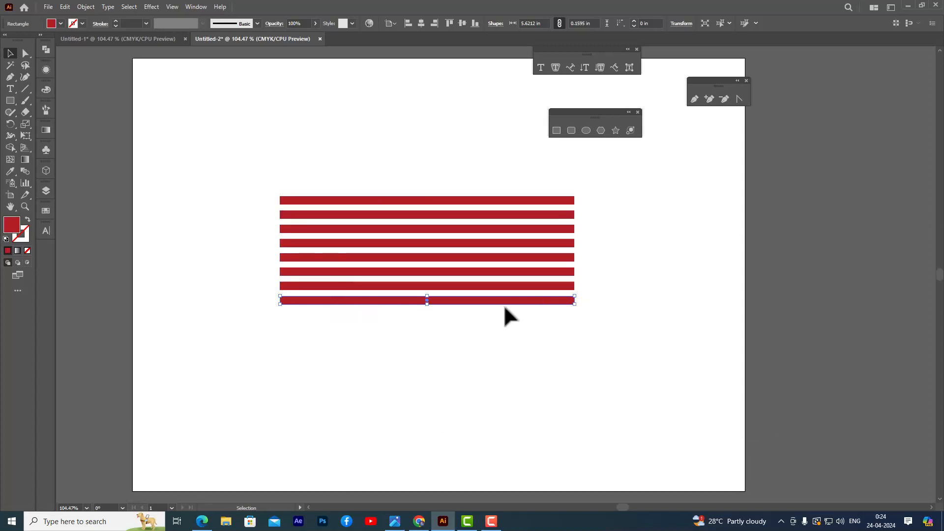
{"action": "left_click_drag", "start_coordinate": [508, 304], "coordinate": [506, 333]}
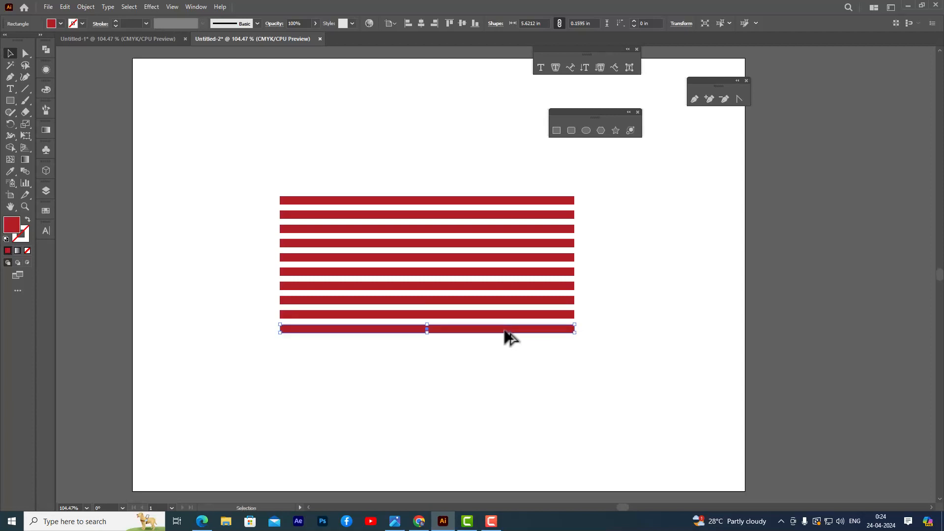
{"action": "left_click", "coordinate": [630, 271]}
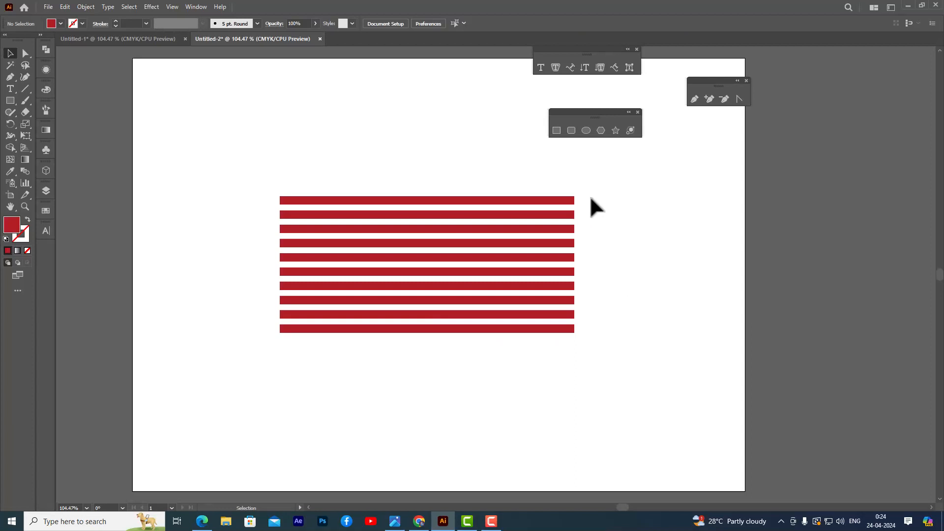
Draw a small red rectangle bridging the first two bars near their left ends, narrowed to about 0.77 × 0.27 in.
{"action": "left_click", "coordinate": [556, 130]}
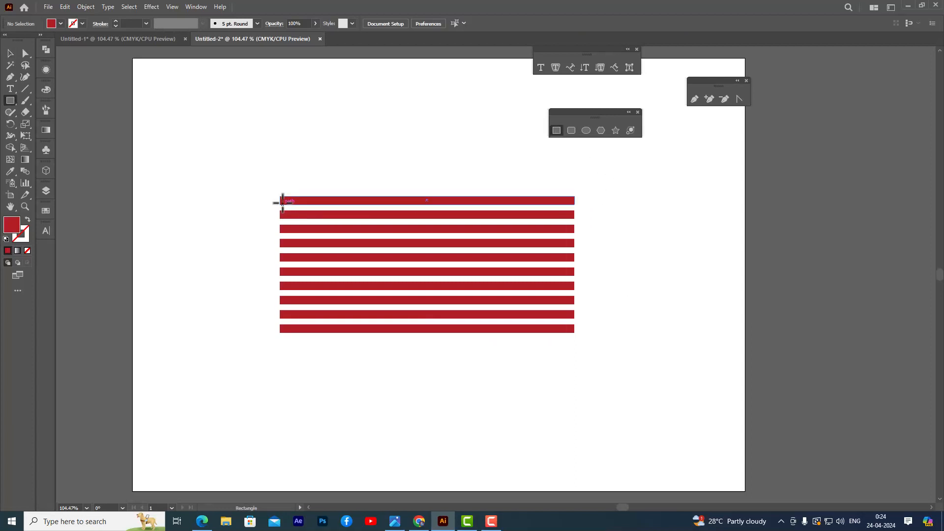
{"action": "left_click_drag", "start_coordinate": [284, 201], "coordinate": [331, 214]}
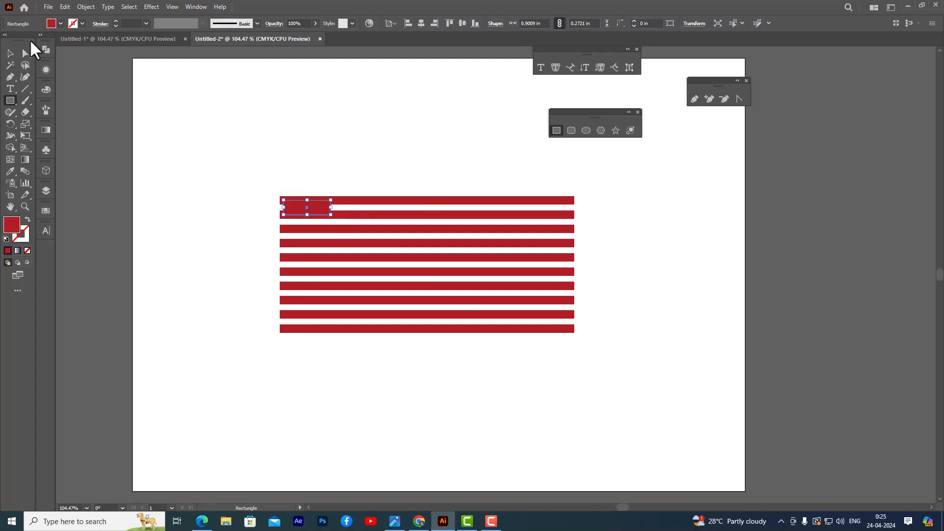
{"action": "left_click", "coordinate": [10, 53]}
{"action": "left_click_drag", "start_coordinate": [286, 211], "coordinate": [317, 208]}
{"action": "left_click", "coordinate": [338, 156]}
{"action": "left_click", "coordinate": [305, 209]}
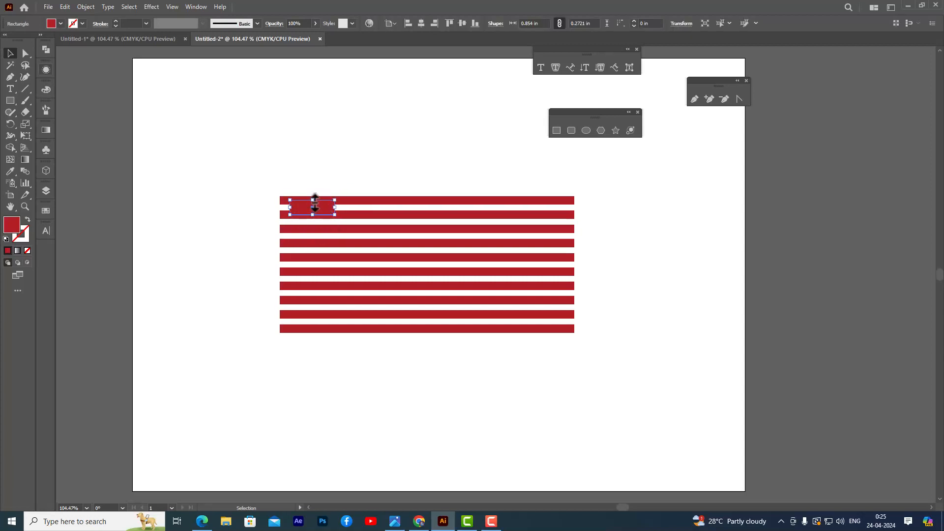
{"action": "left_click_drag", "start_coordinate": [290, 207], "coordinate": [294, 207]}
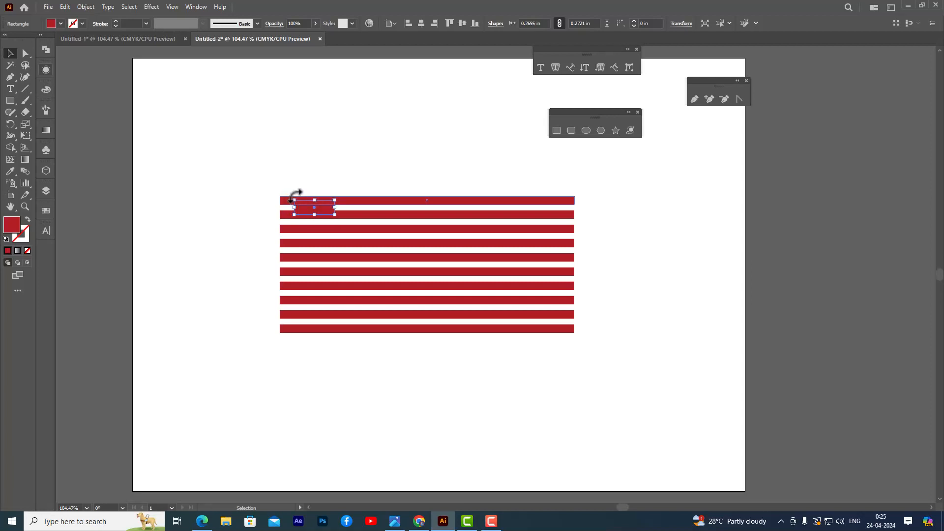
Copy the small bridging rectangle into each of the remaining eight gaps, alternating between the left and right parts of the stack.
{"action": "left_click", "coordinate": [342, 162]}
{"action": "left_click", "coordinate": [320, 211]}
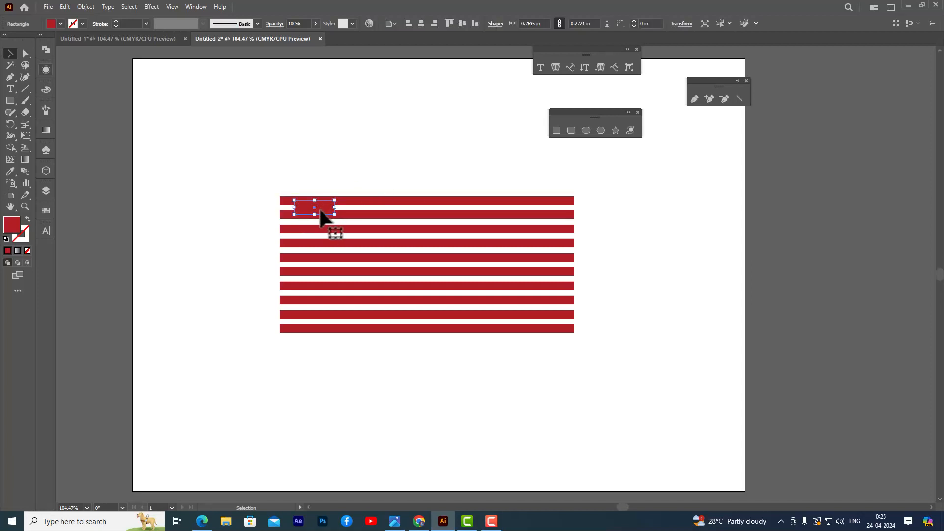
{"action": "left_click_drag", "start_coordinate": [320, 211], "coordinate": [384, 323]}
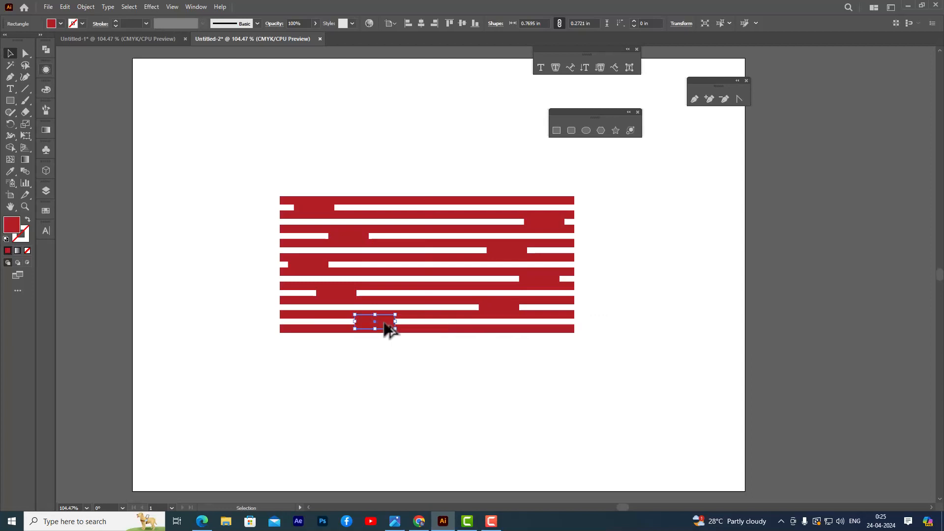
{"action": "left_click", "coordinate": [631, 328]}
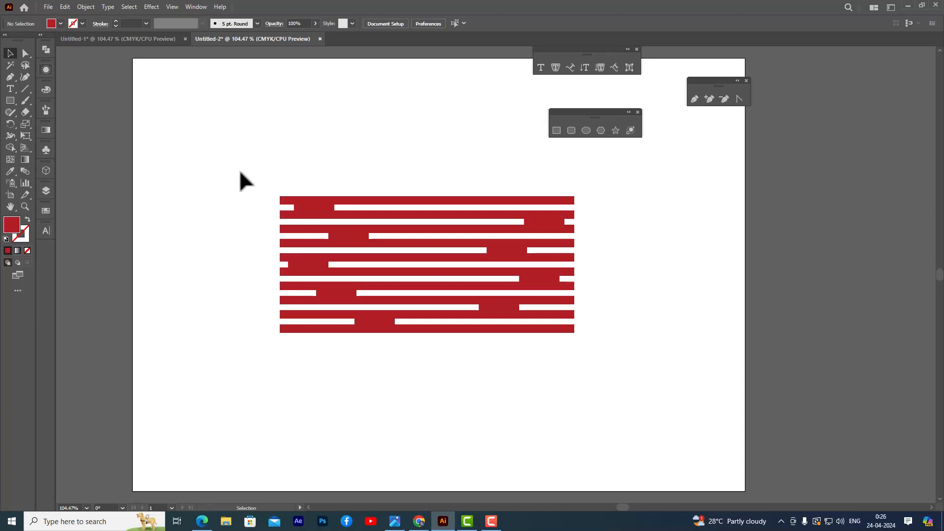
Select all the bars and bridging rectangles and merge them into one shape with Pathfinder Unite.
{"action": "left_click_drag", "start_coordinate": [229, 158], "coordinate": [618, 379]}
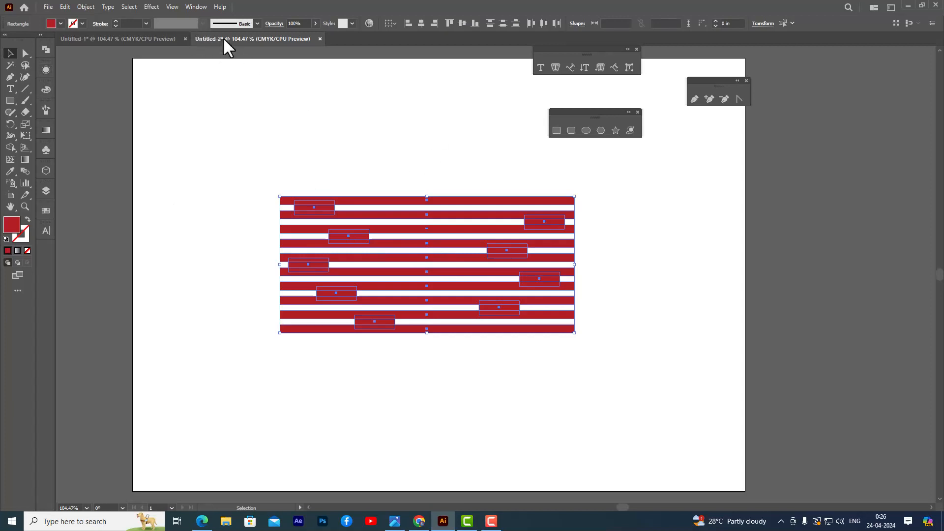
{"action": "left_click", "coordinate": [198, 6]}
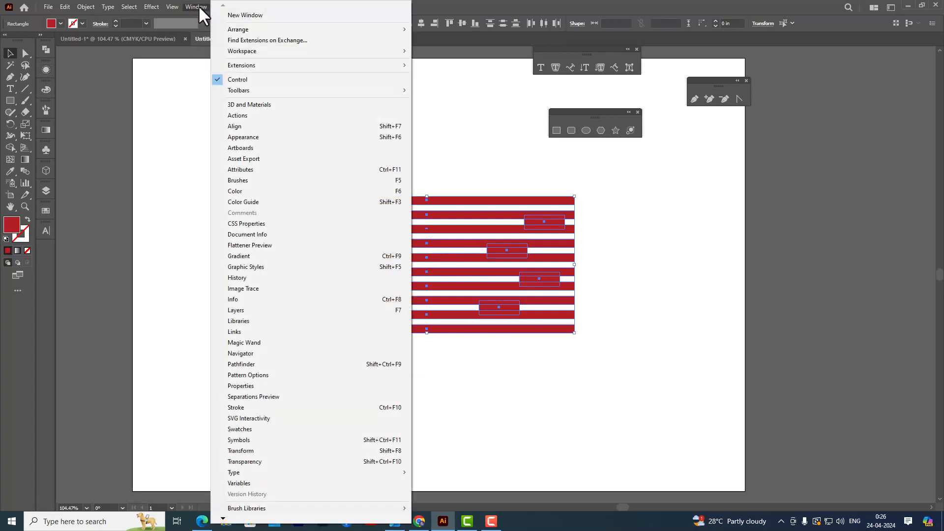
{"action": "left_click", "coordinate": [270, 364]}
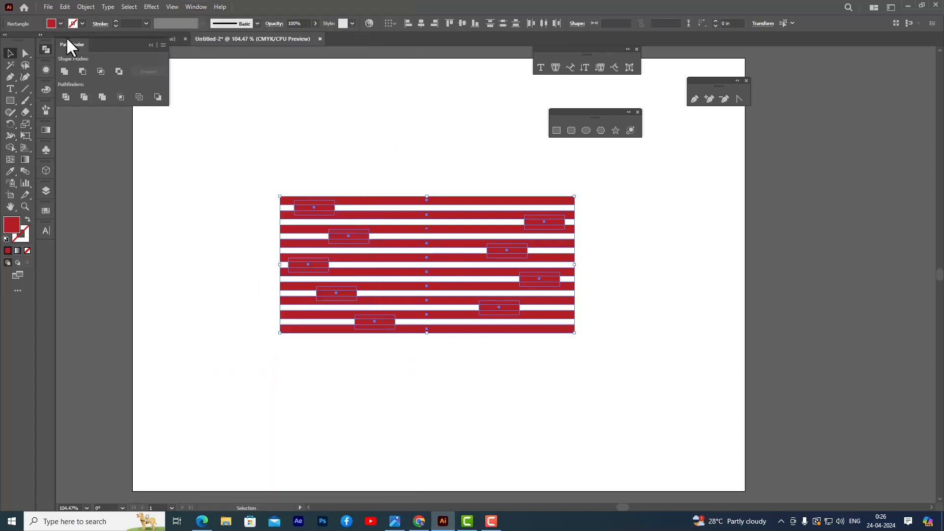
{"action": "left_click_drag", "start_coordinate": [76, 43], "coordinate": [173, 137]}
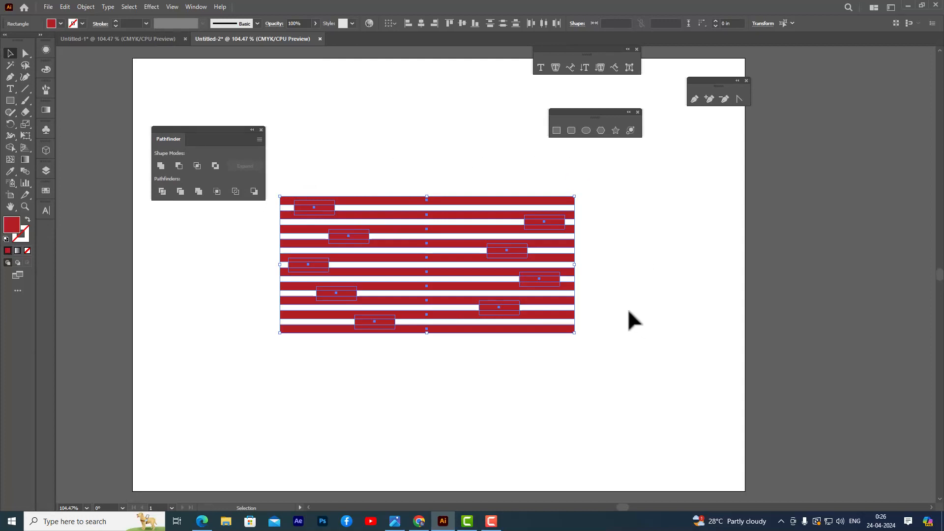
{"action": "left_click", "coordinate": [160, 166]}
{"action": "left_click", "coordinate": [354, 135]}
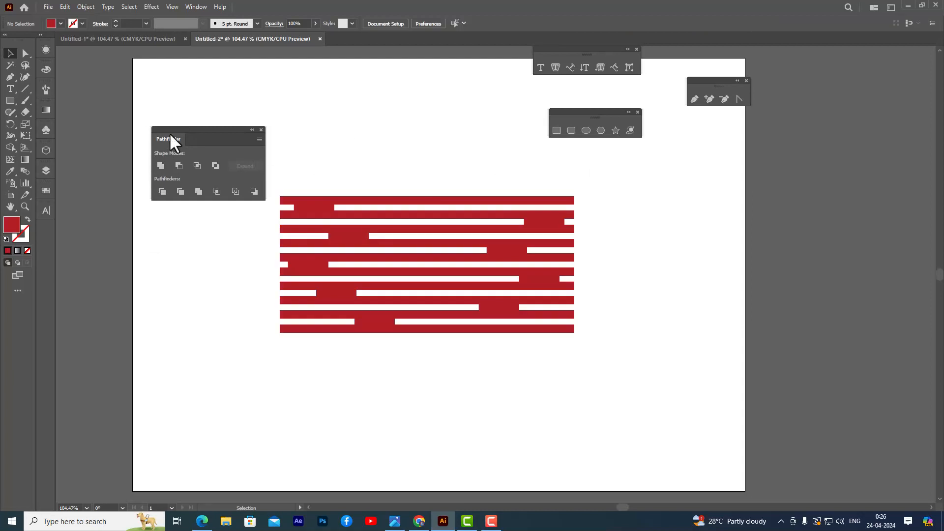
{"action": "left_click_drag", "start_coordinate": [178, 130], "coordinate": [50, 230]}
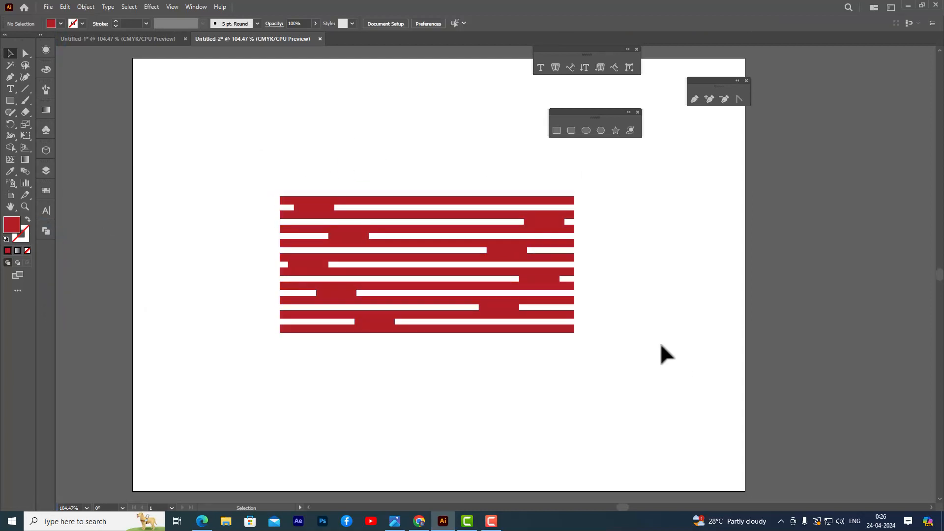
Round all corners of the merged shape with a radius of about 0.06 in.
{"action": "left_click", "coordinate": [376, 198]}
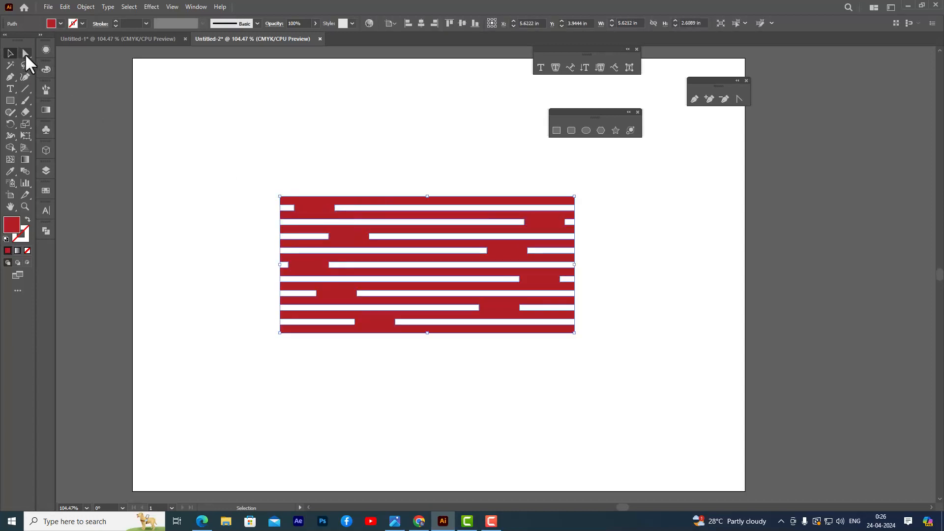
{"action": "left_click", "coordinate": [26, 53]}
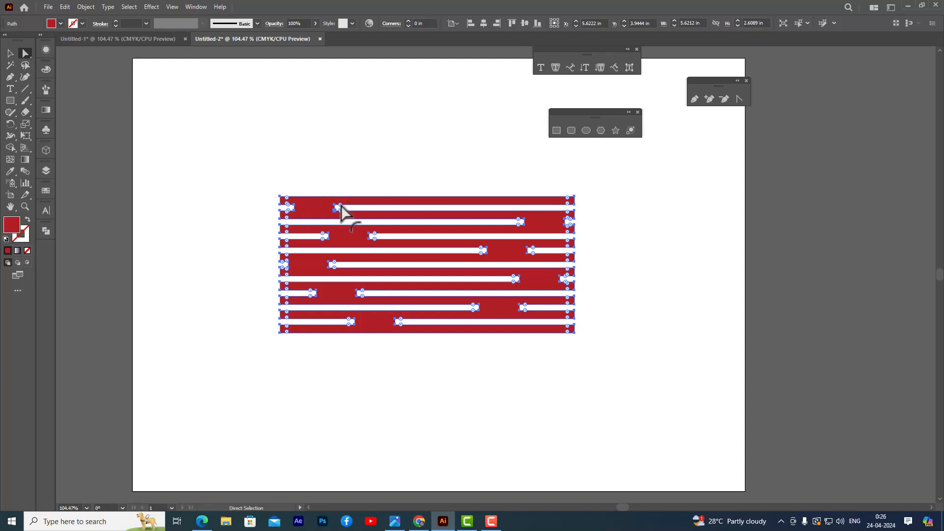
{"action": "left_click_drag", "start_coordinate": [340, 206], "coordinate": [357, 209]}
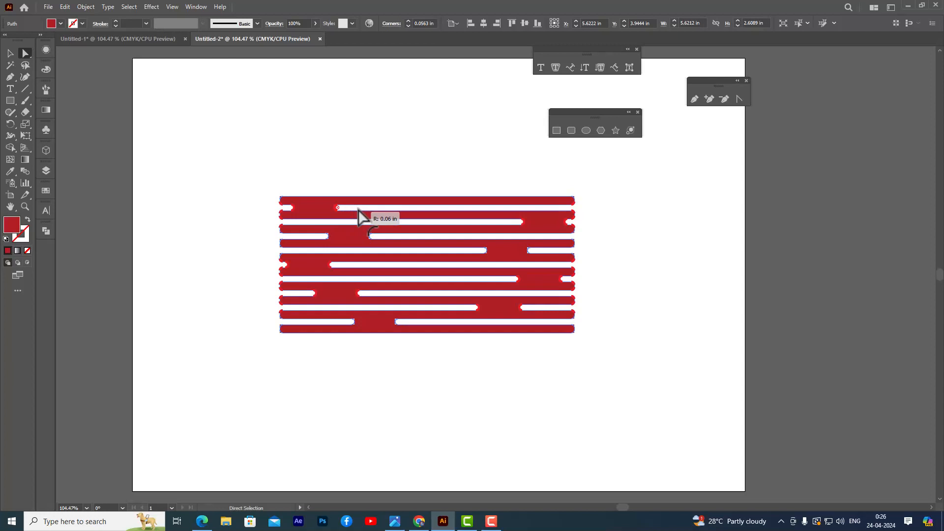
{"action": "left_click_drag", "start_coordinate": [358, 209], "coordinate": [358, 209]}
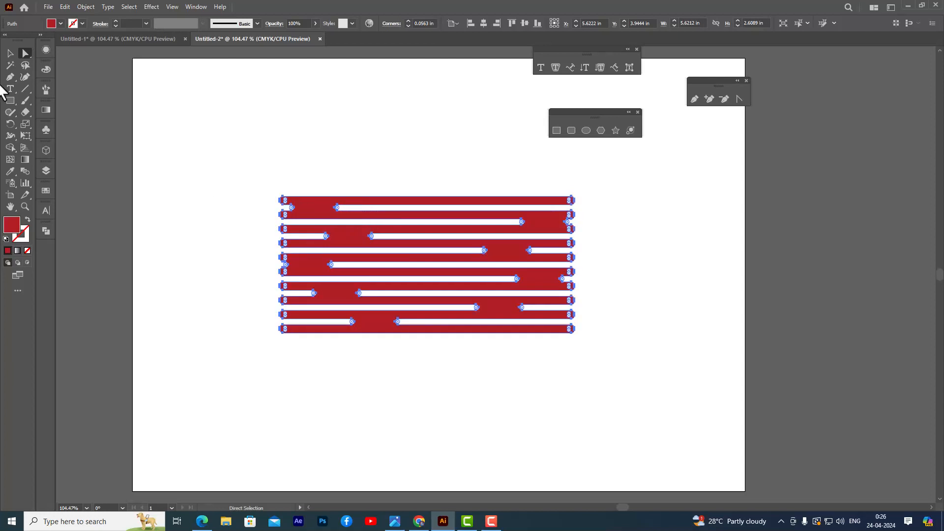
{"action": "left_click", "coordinate": [9, 53]}
{"action": "left_click", "coordinate": [344, 124]}
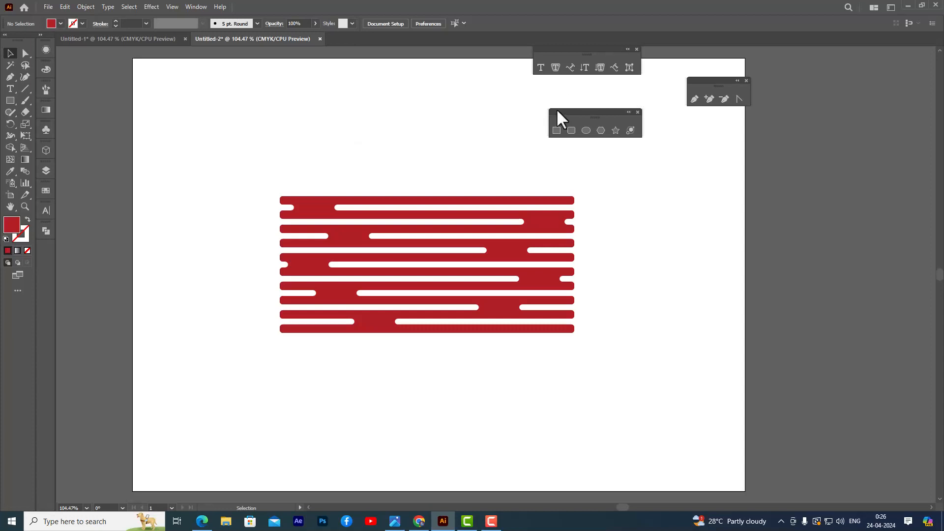
Draw a vertical rectangle about 0.66 × 3.41 in over the striped shape's left end and nudge it to cover only the rounded bar tips.
{"action": "mouse_move", "coordinate": [557, 109]}
{"action": "left_mouse_down"}
{"action": "mouse_move", "coordinate": [585, 105]}
{"action": "mouse_move", "coordinate": [561, 110]}
{"action": "left_mouse_up"}
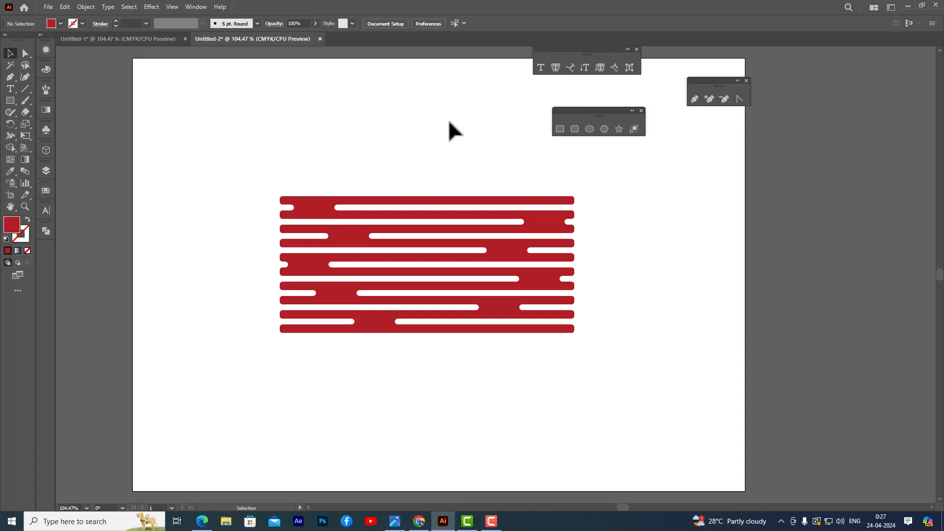
{"action": "left_click", "coordinate": [559, 129]}
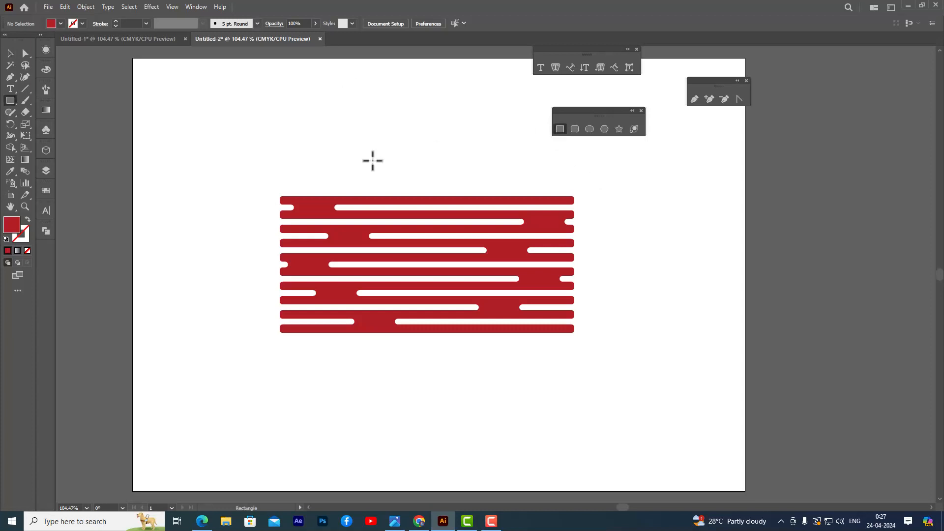
{"action": "left_click_drag", "start_coordinate": [249, 173], "coordinate": [283, 352]}
{"action": "left_click", "coordinate": [14, 55]}
{"action": "left_click", "coordinate": [296, 123]}
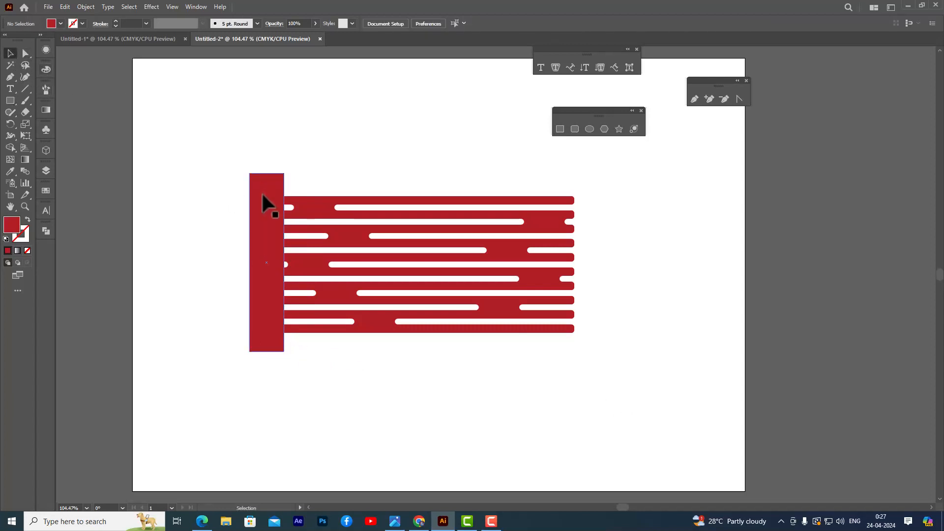
{"action": "left_click", "coordinate": [262, 195]}
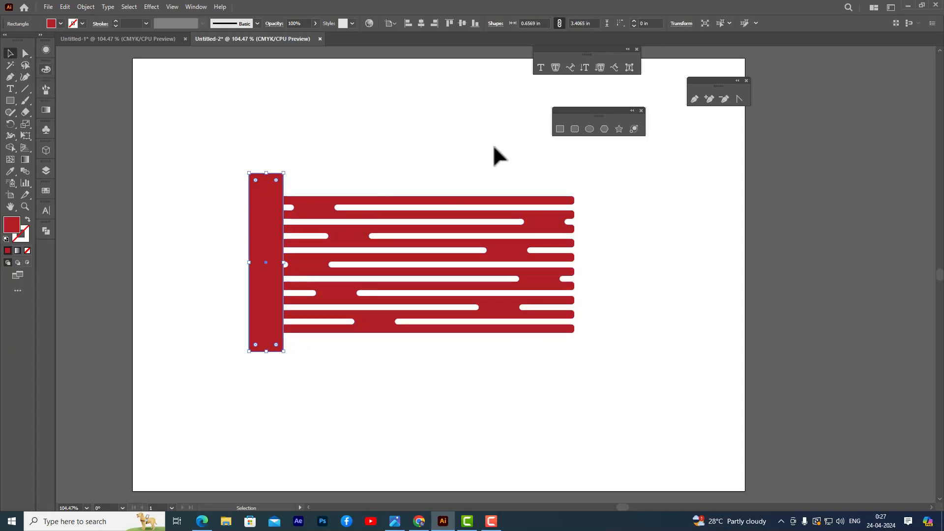
{"action": "key", "text": "Left"}
{"action": "key", "text": "Left"}
{"action": "key", "text": "Left"}
{"action": "key", "text": "Left"}
{"action": "key", "text": "Left"}
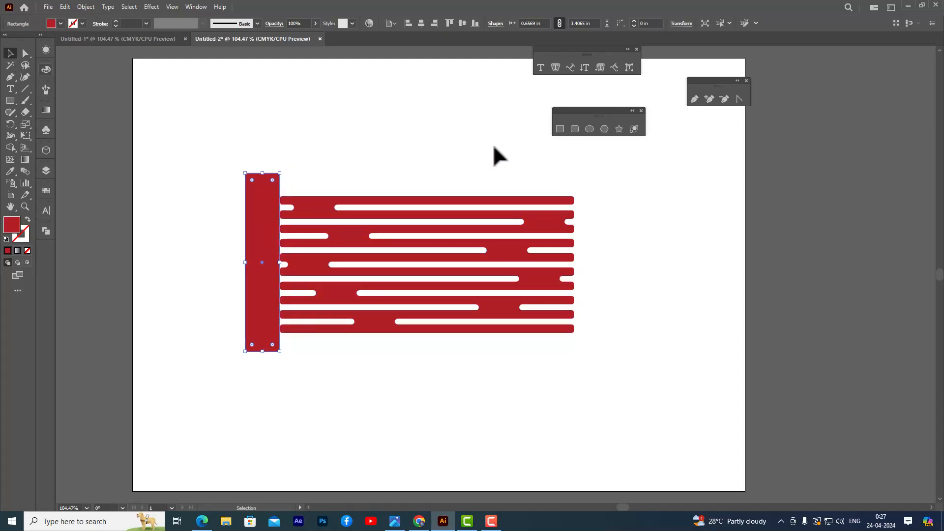
{"action": "key", "text": "Right"}
{"action": "key", "text": "Right"}
{"action": "key", "text": "Right"}
{"action": "key", "text": "Right"}
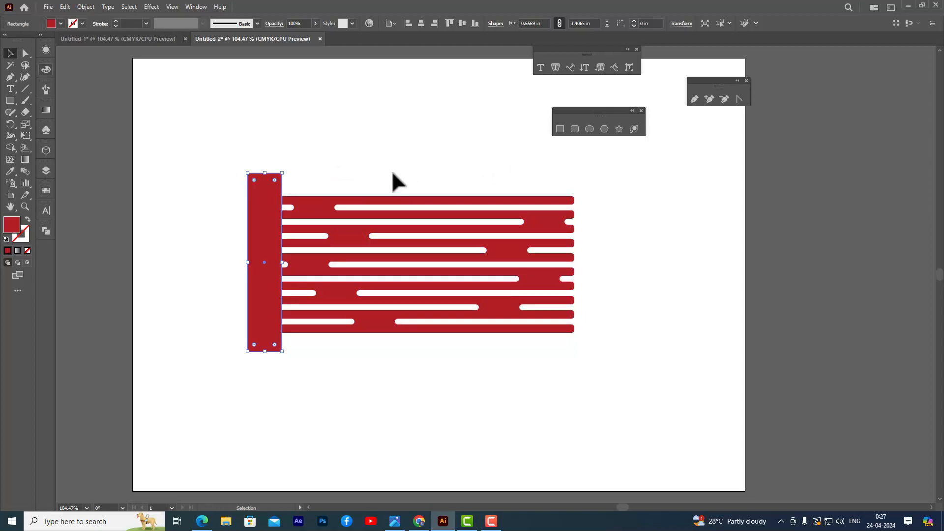
Subtract the vertical rectangle from the striped shape with Minus Front to trim its left edge straight.
{"action": "left_click", "coordinate": [327, 203], "text": "shift"}
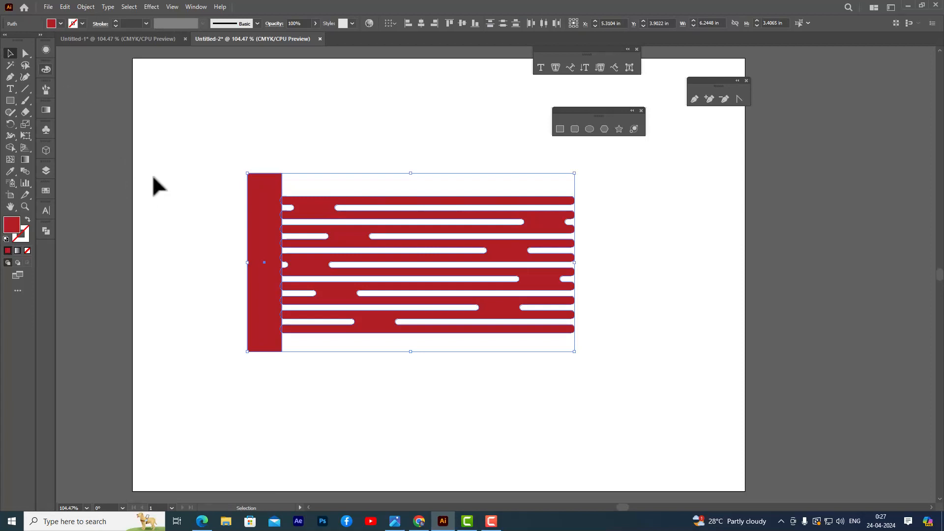
{"action": "left_click", "coordinate": [48, 235]}
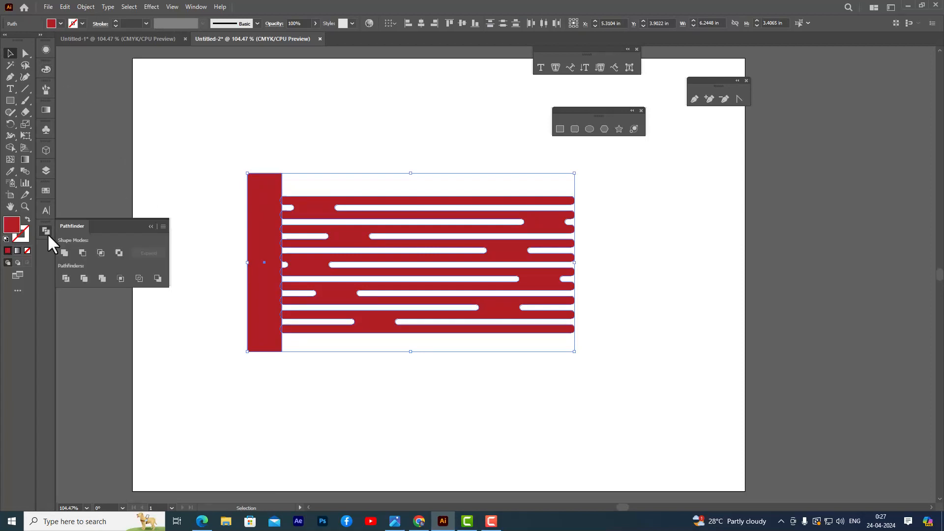
{"action": "left_click", "coordinate": [83, 254]}
{"action": "left_click", "coordinate": [184, 191]}
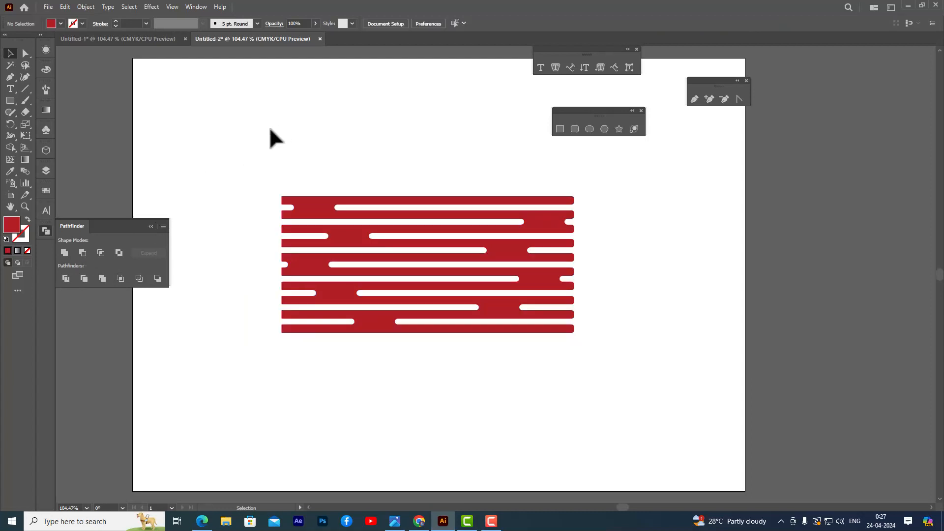
{"action": "left_click", "coordinate": [46, 230]}
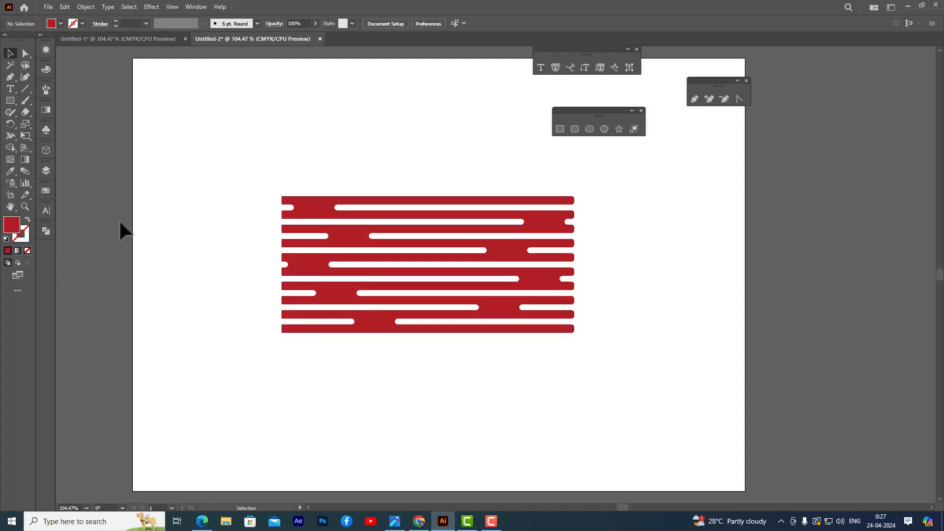
Draw a vertical rectangle about 0.56 × 2.97 in over the rounded bar tips at the striped shape's right end.
{"action": "left_click", "coordinate": [560, 129]}
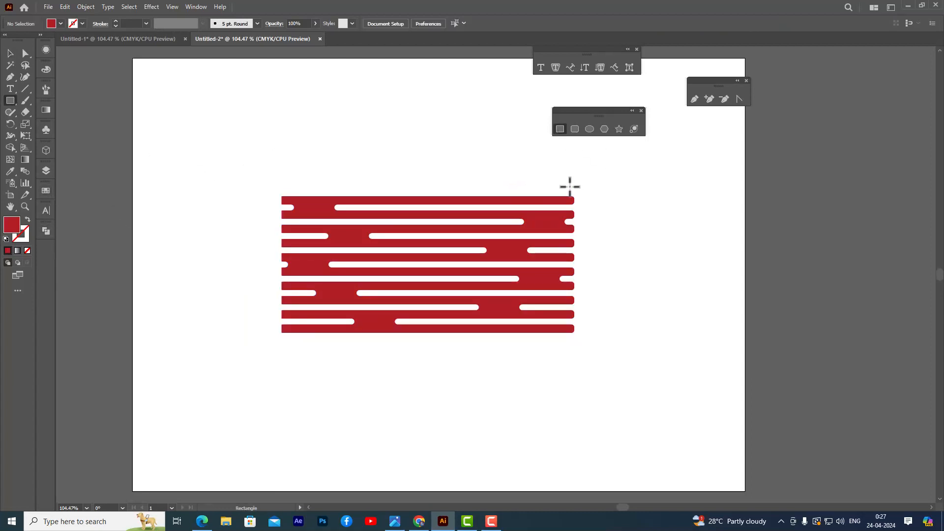
{"action": "left_click_drag", "start_coordinate": [569, 186], "coordinate": [598, 342]}
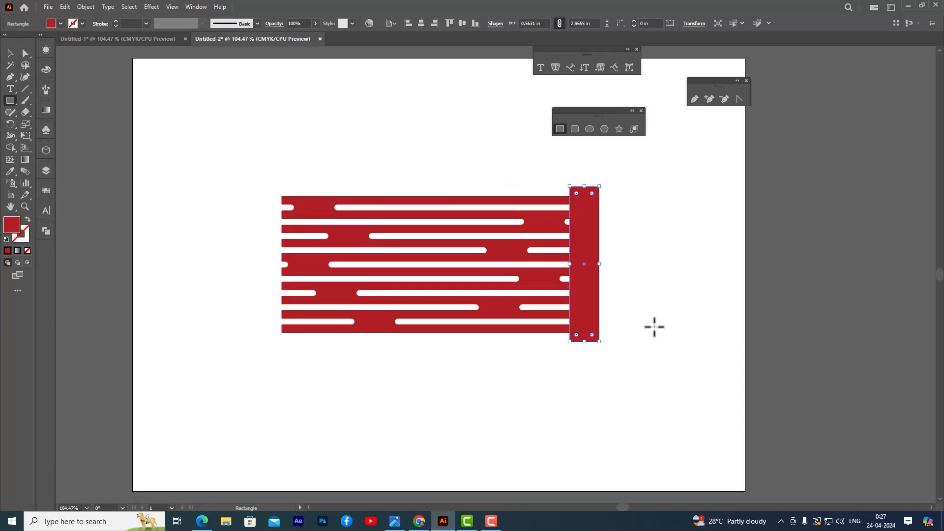
{"action": "left_click", "coordinate": [567, 185]}
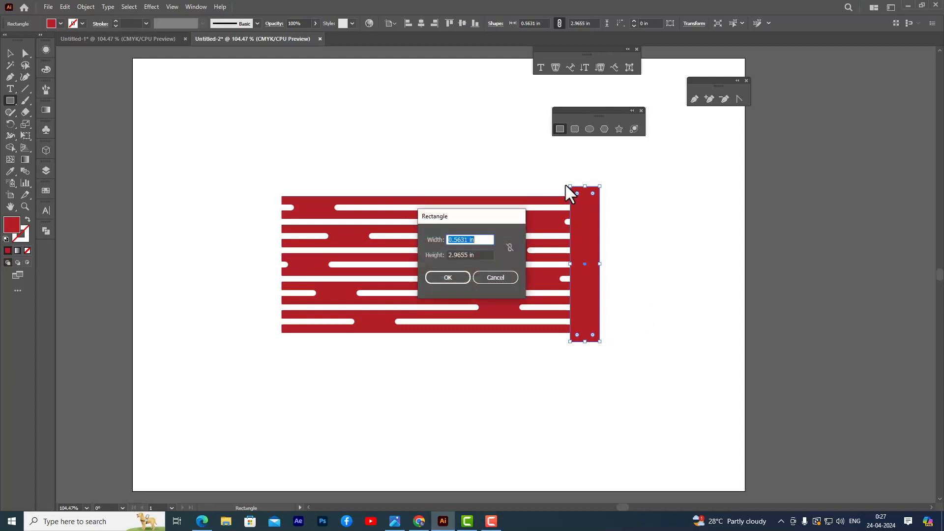
{"action": "left_click", "coordinate": [494, 278]}
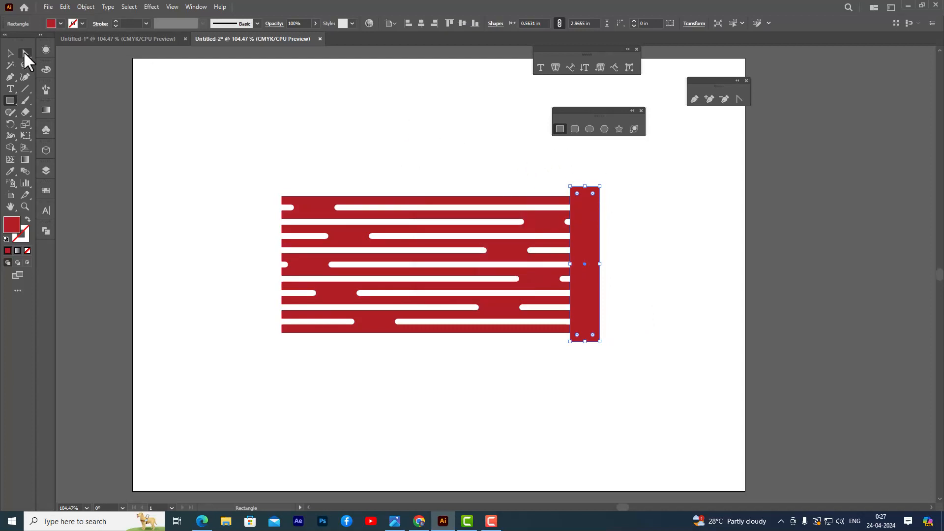
Subtract the vertical rectangle from the striped shape with Pathfinder Minus Front to trim its right edge straight.
{"action": "left_click", "coordinate": [10, 52]}
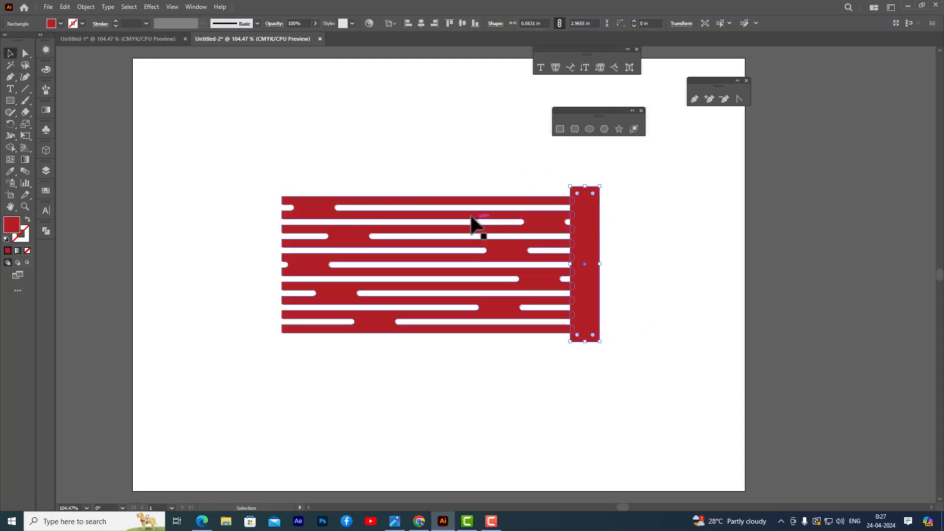
{"action": "left_click", "coordinate": [450, 209], "text": "shift"}
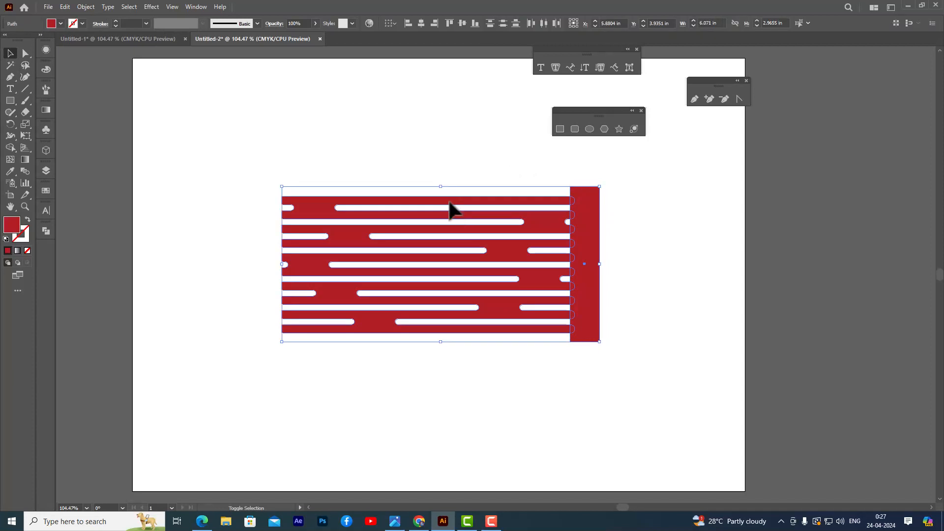
{"action": "left_click", "coordinate": [46, 230]}
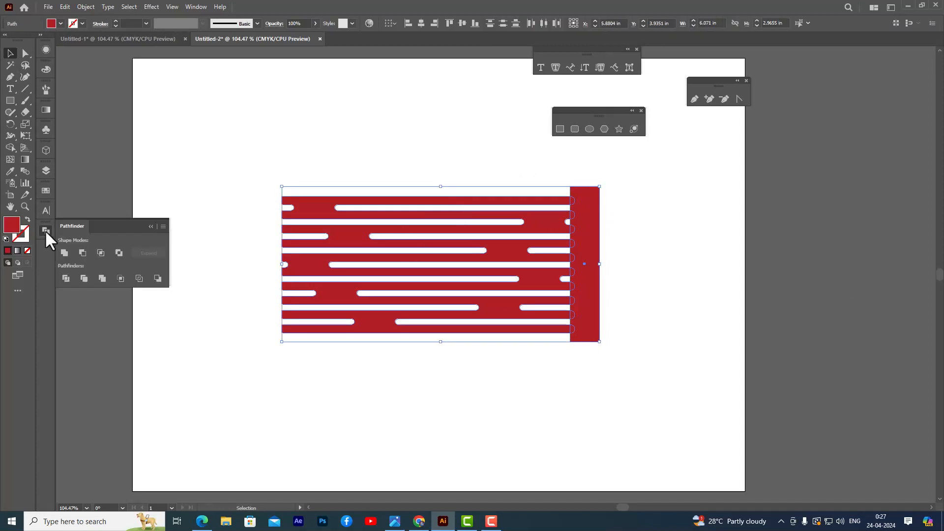
{"action": "left_click", "coordinate": [85, 252]}
{"action": "left_click", "coordinate": [241, 148]}
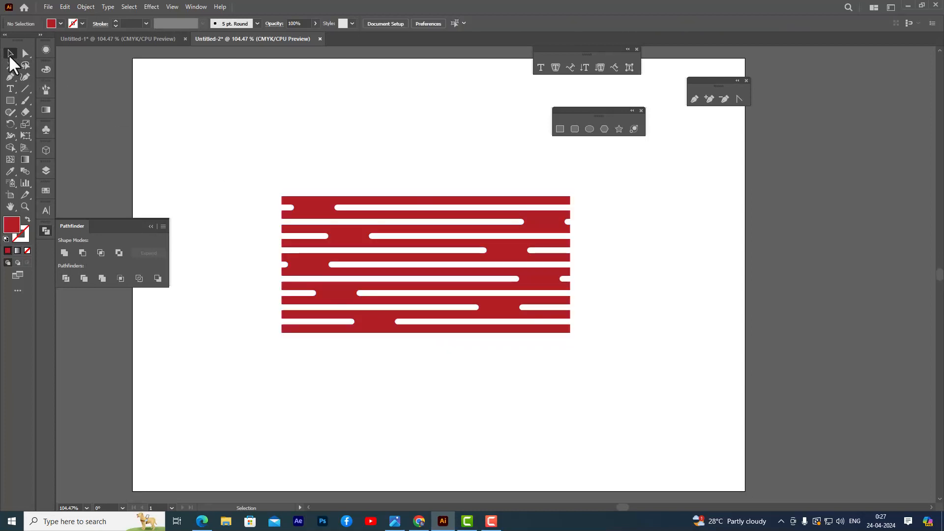
{"action": "left_click", "coordinate": [44, 230]}
Enlarge the striped shape proportionally from its centre to about 6.55 × 3.10 in.
{"action": "left_click", "coordinate": [503, 316]}
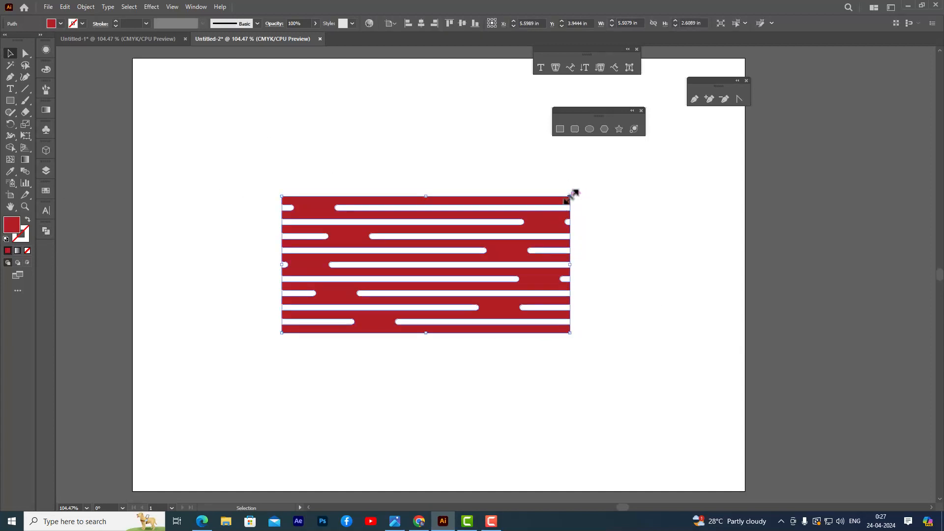
{"action": "left_click_drag", "start_coordinate": [574, 193], "coordinate": [601, 184]}
{"action": "left_click", "coordinate": [674, 206]}
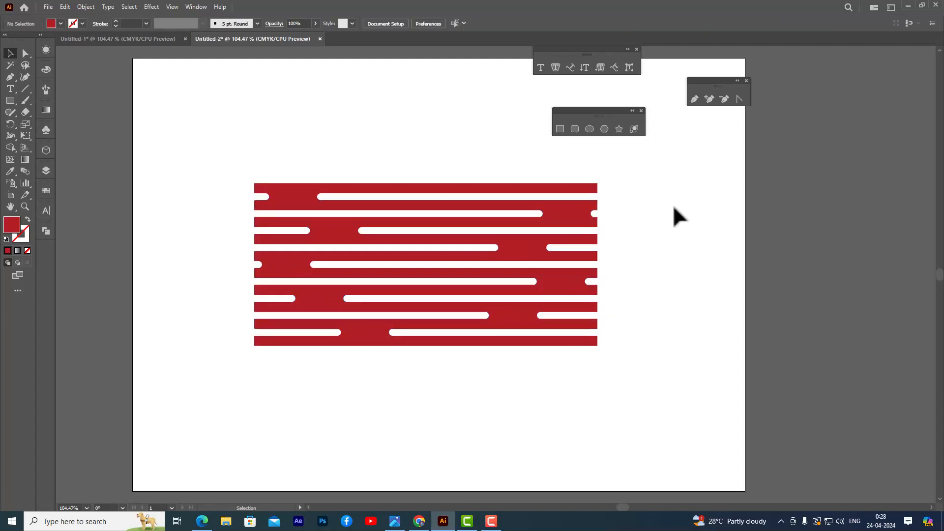
Save the striped shape as a new dynamic Movie Clip symbol named "rectangles".
{"action": "left_click", "coordinate": [46, 130]}
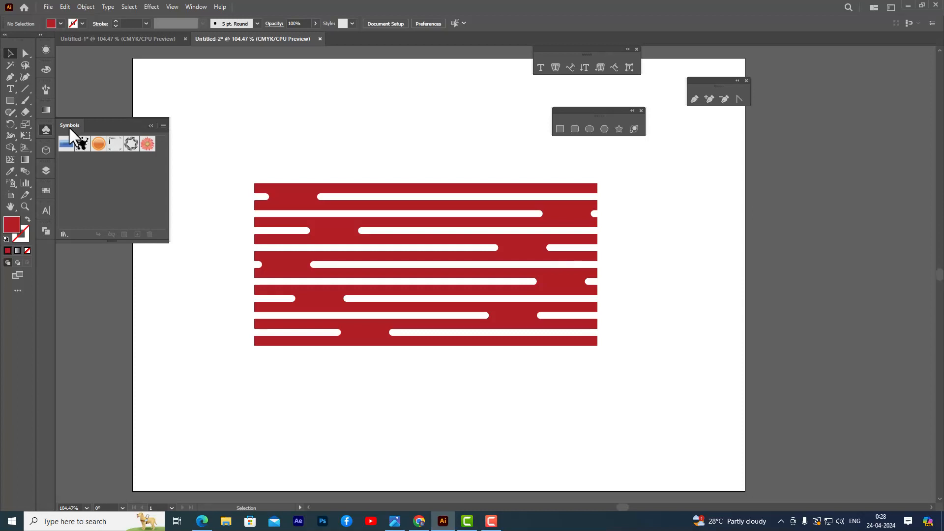
{"action": "left_click", "coordinate": [195, 7]}
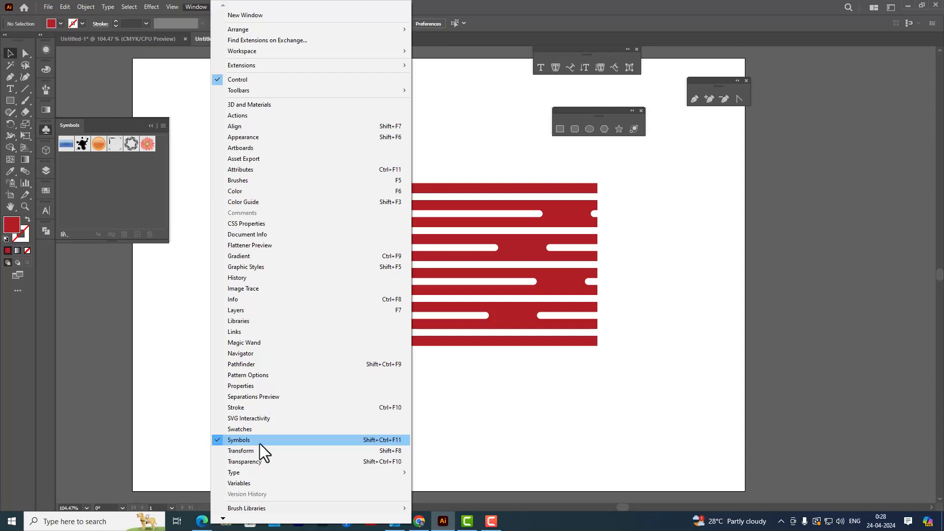
{"action": "left_click", "coordinate": [545, 7]}
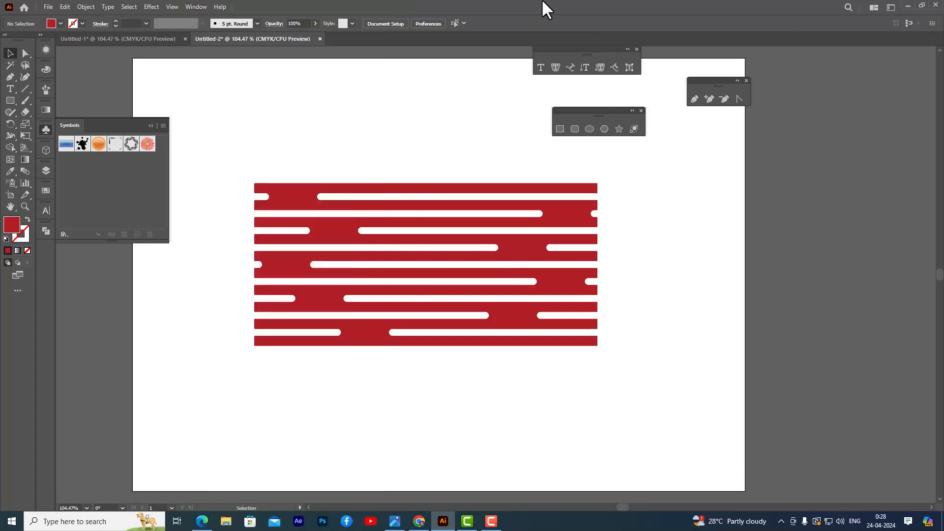
{"action": "left_click", "coordinate": [42, 129]}
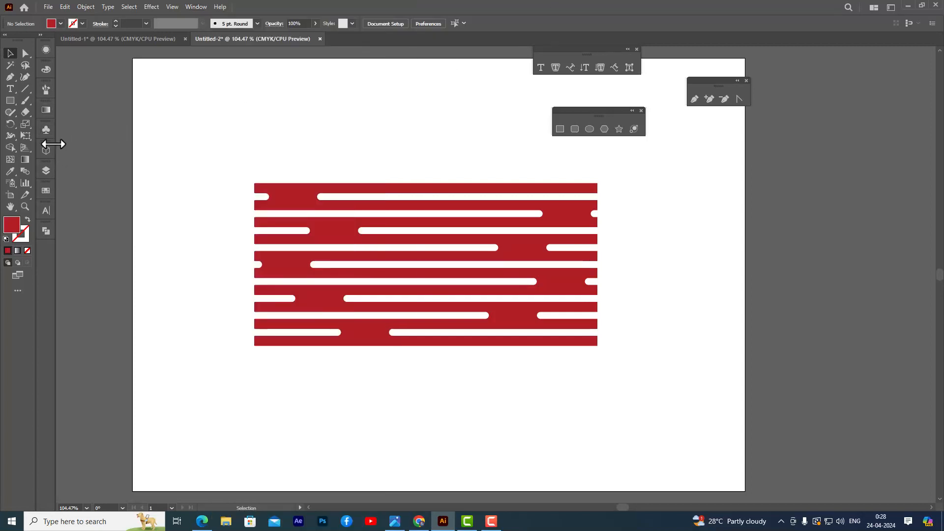
{"action": "left_click", "coordinate": [47, 130]}
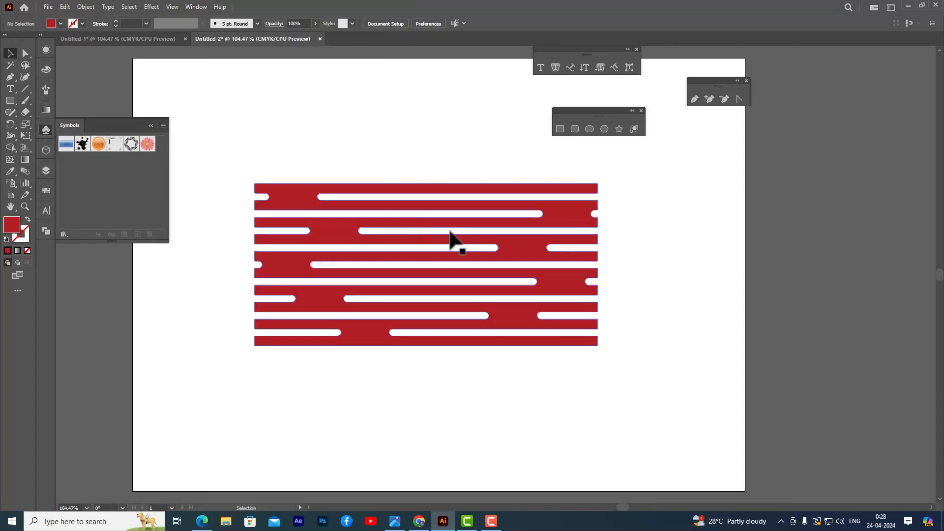
{"action": "left_click", "coordinate": [301, 197]}
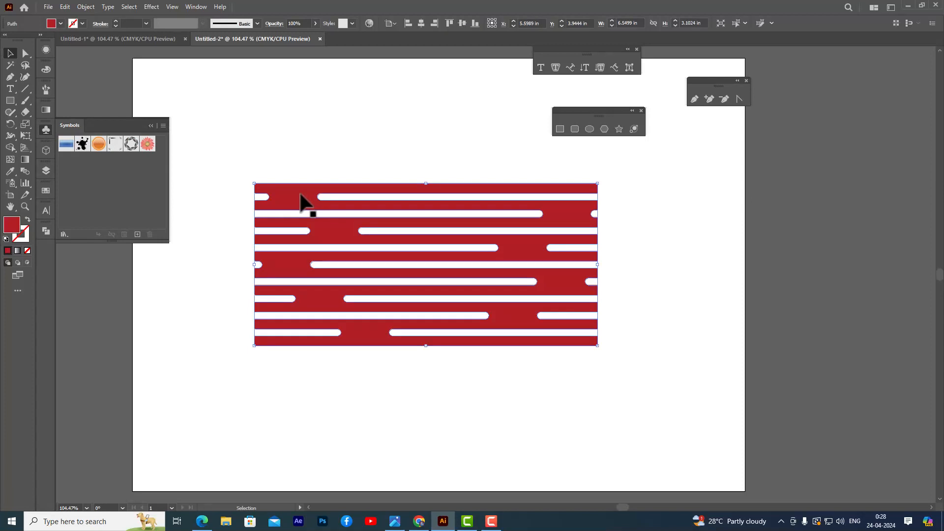
{"action": "left_click_drag", "start_coordinate": [300, 197], "coordinate": [113, 178]}
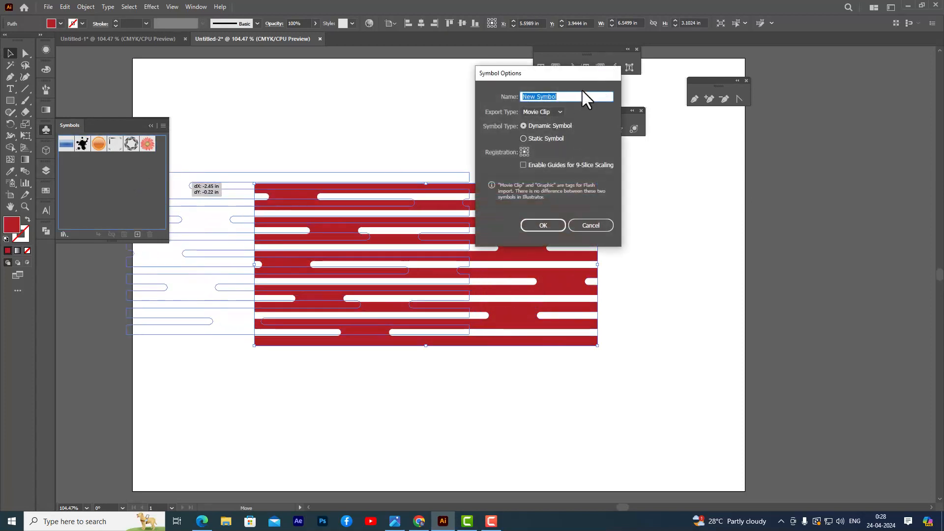
{"action": "type", "text": "rectangles"}
{"action": "left_click", "coordinate": [541, 224]}
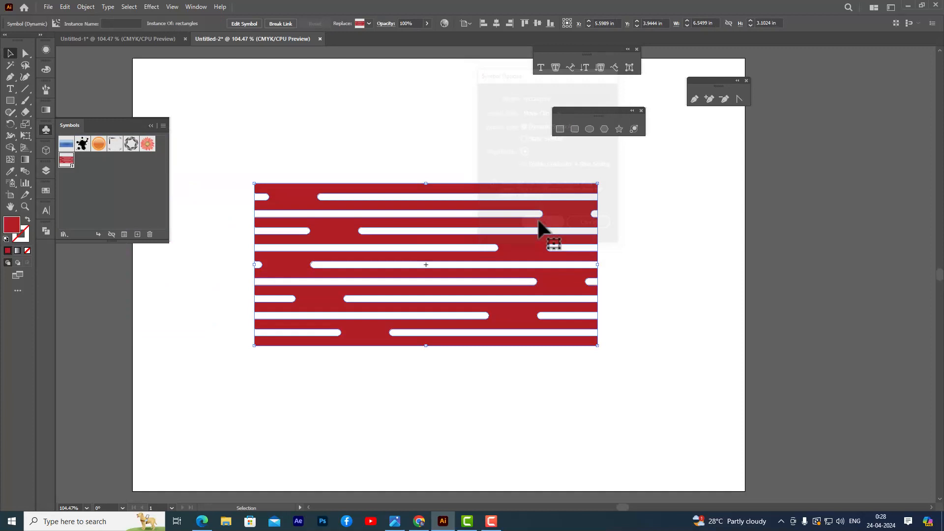
Delete the striped shape from the artboard and put the symbol library away.
{"action": "left_click", "coordinate": [340, 124]}
{"action": "left_click", "coordinate": [439, 207]}
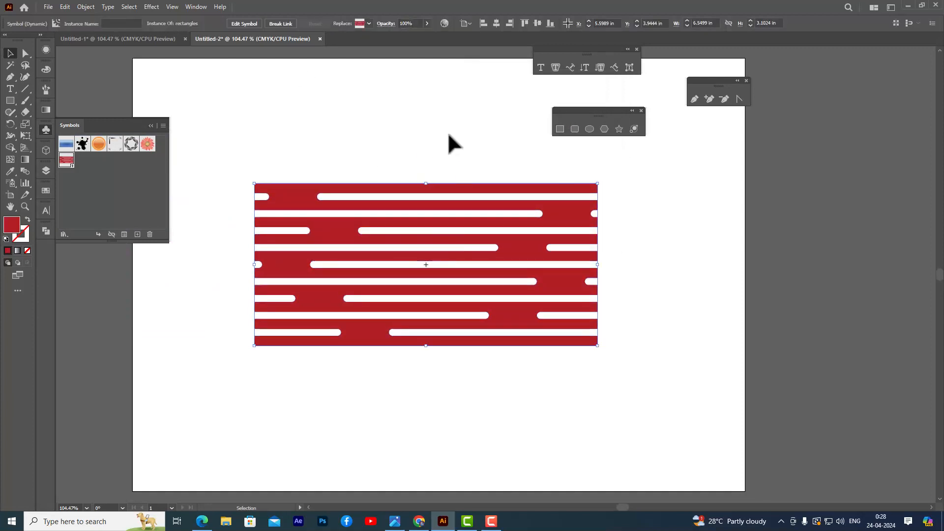
{"action": "key", "text": "Delete"}
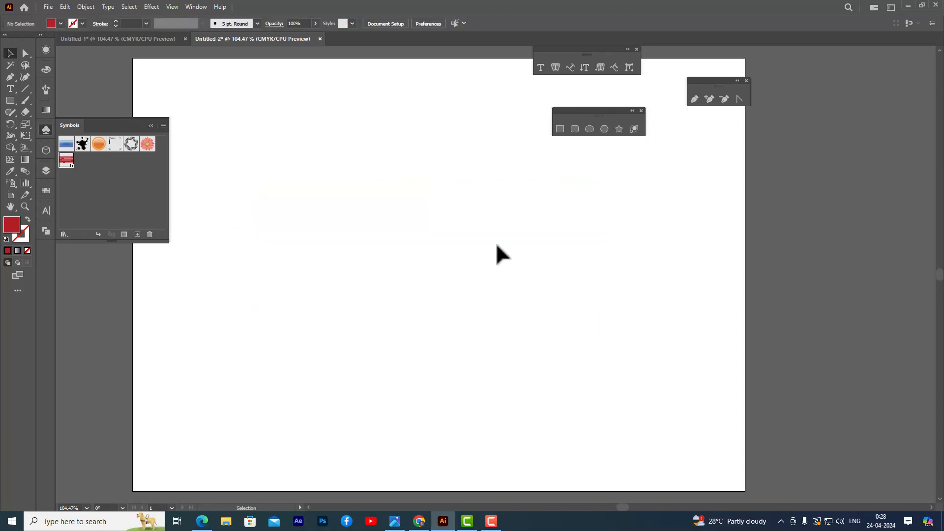
{"action": "left_click", "coordinate": [45, 129]}
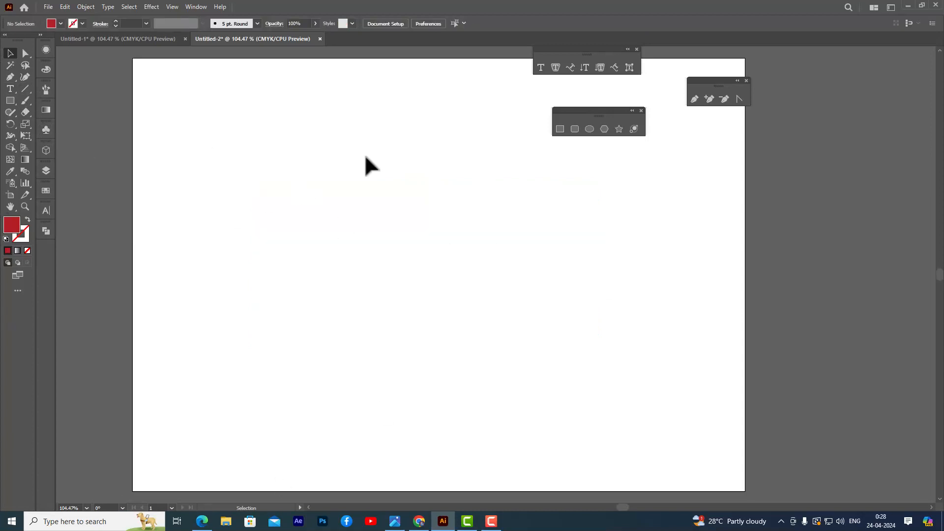
Draw a circle about 4.15 in across in the middle of the artboard and fill it with green 068406.
{"action": "left_click", "coordinate": [589, 129]}
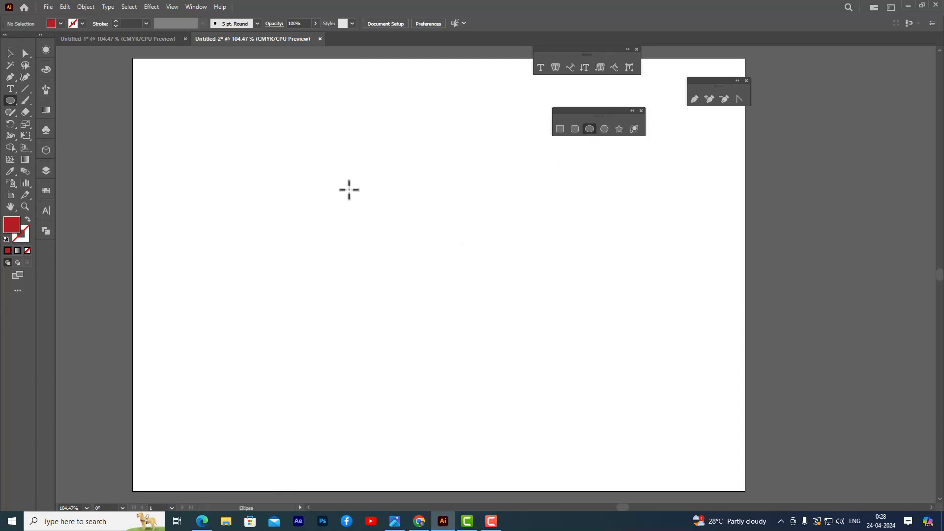
{"action": "left_click_drag", "start_coordinate": [321, 175], "coordinate": [539, 390]}
{"action": "double_click", "coordinate": [14, 228]}
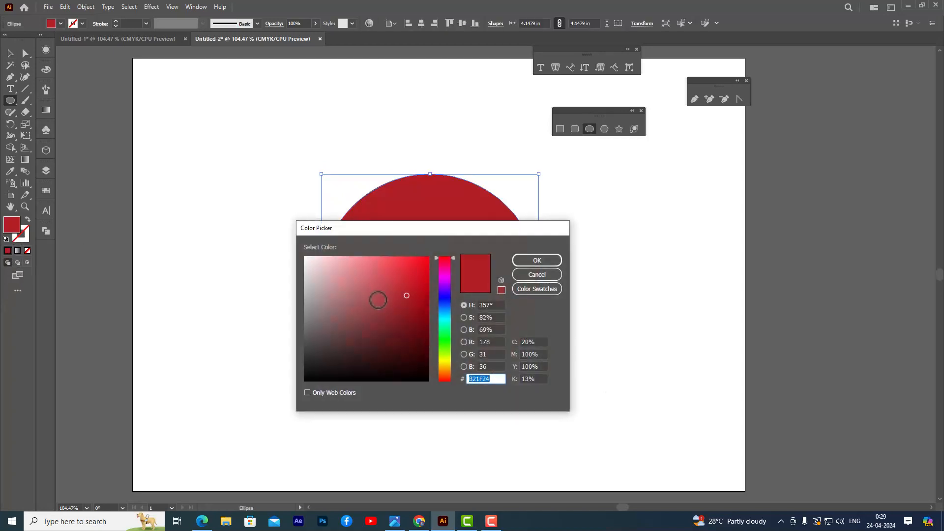
{"action": "left_click", "coordinate": [443, 341]}
{"action": "left_click", "coordinate": [420, 320]}
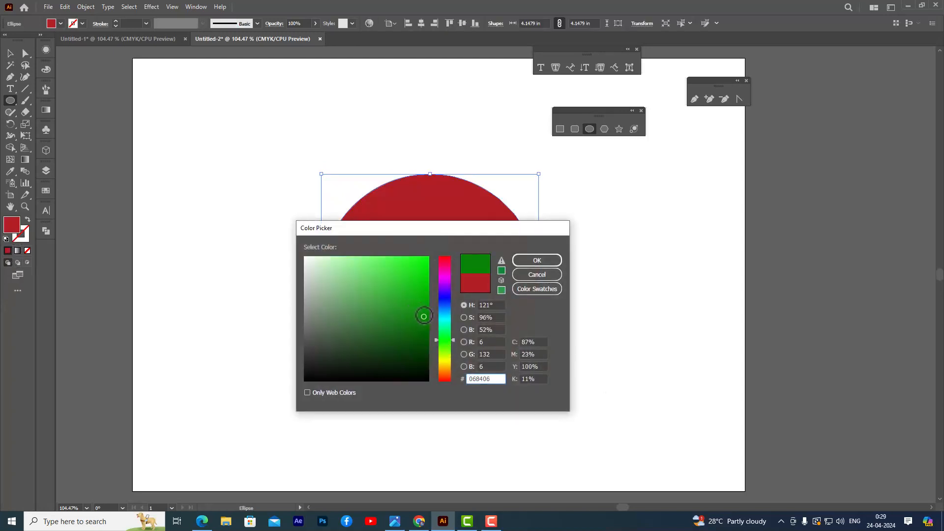
{"action": "left_click", "coordinate": [536, 260]}
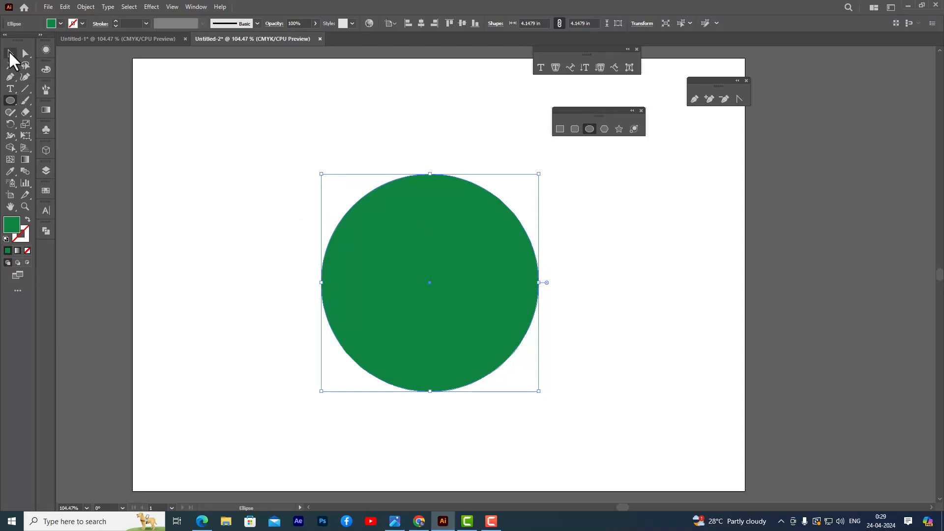
{"action": "left_click", "coordinate": [10, 53]}
{"action": "mouse_move", "coordinate": [466, 237]}
{"action": "left_mouse_down"}
{"action": "mouse_move", "coordinate": [456, 219]}
{"action": "mouse_move", "coordinate": [459, 228]}
{"action": "left_mouse_up"}
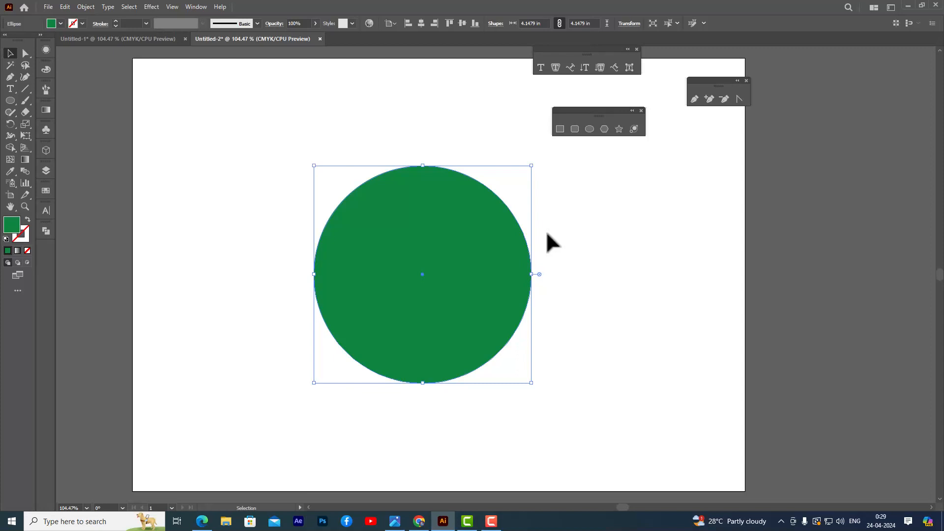
Delete the circle's right anchor point to leave only its left half.
{"action": "left_click", "coordinate": [25, 53]}
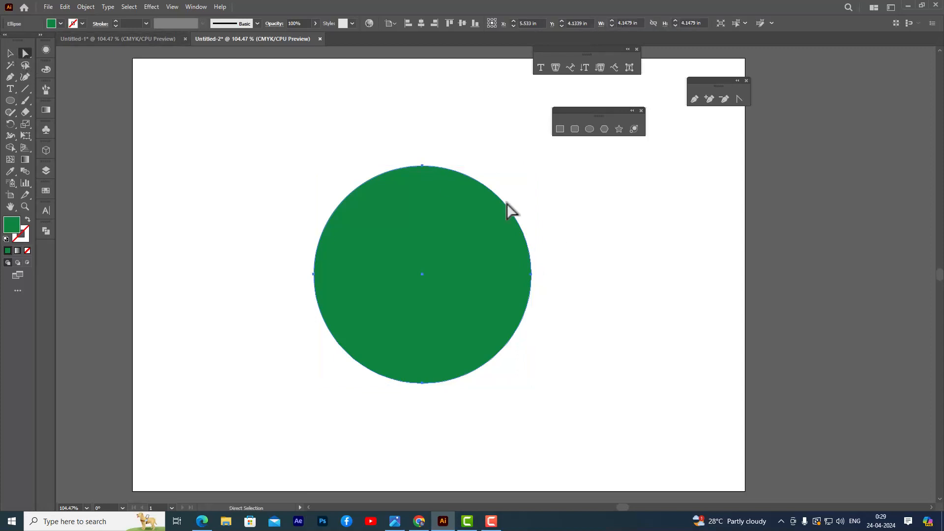
{"action": "left_click", "coordinate": [530, 274]}
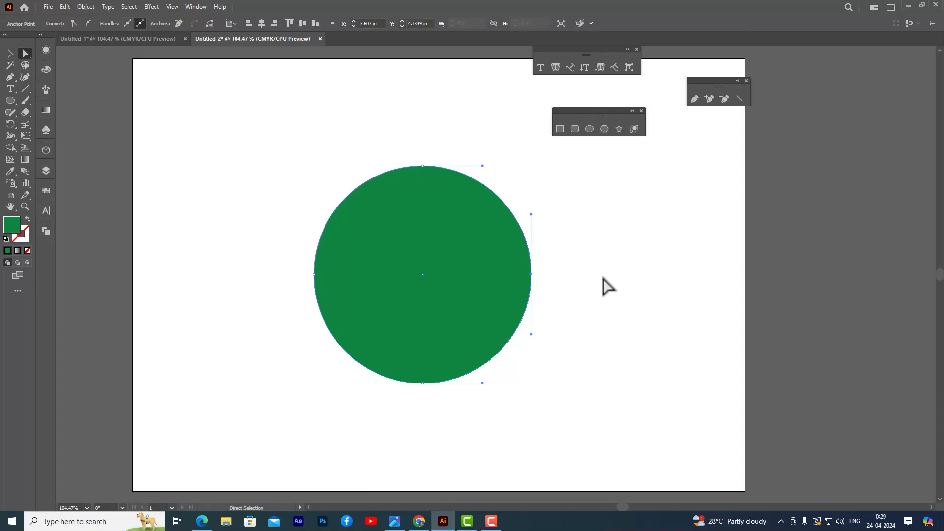
{"action": "key", "text": "Delete"}
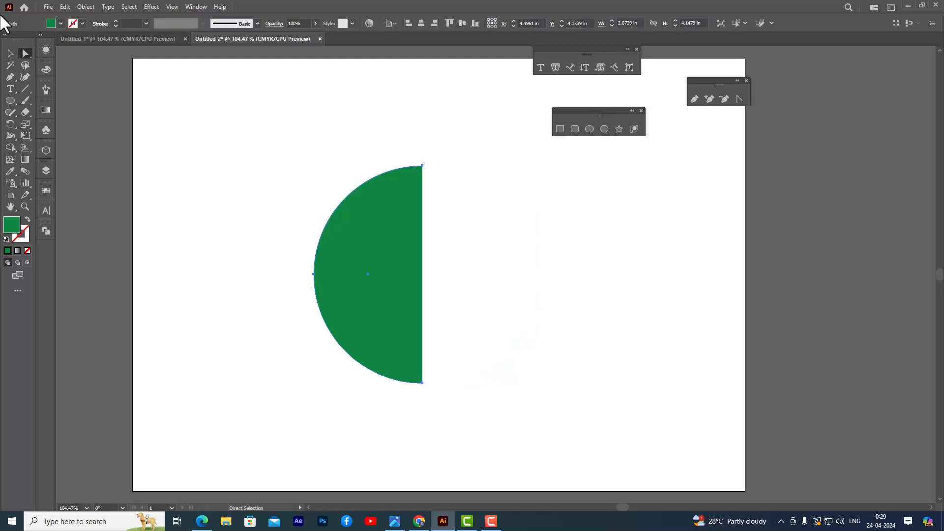
{"action": "left_click", "coordinate": [10, 53]}
{"action": "left_click", "coordinate": [238, 105]}
Apply the classic 3D Revolve effect to the half circle, revolving 360° from its right edge to form a sphere.
{"action": "left_click", "coordinate": [399, 222]}
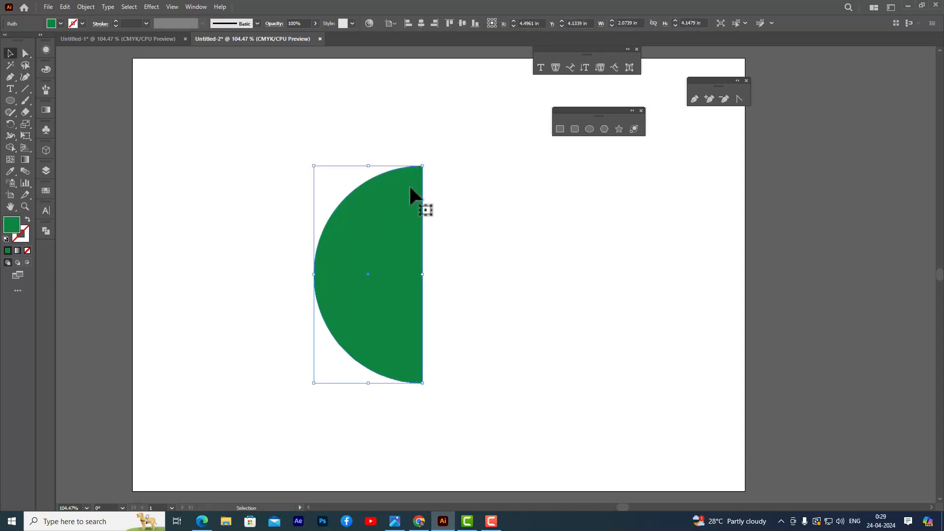
{"action": "left_click", "coordinate": [152, 6]}
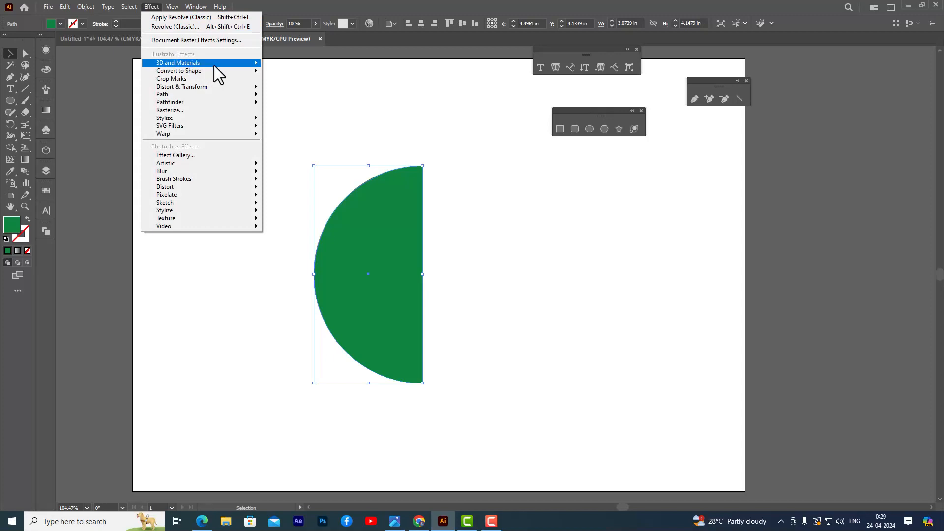
{"action": "mouse_move", "coordinate": [214, 65]}
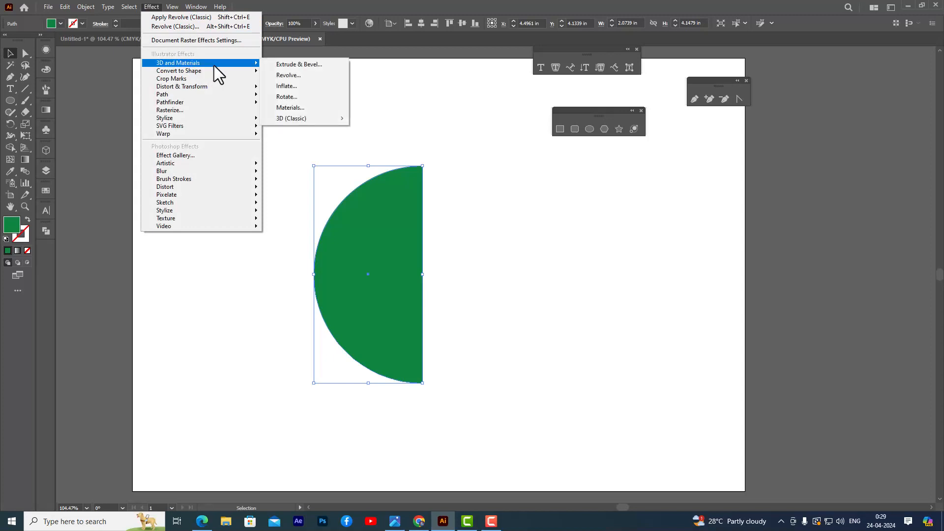
{"action": "mouse_move", "coordinate": [335, 122]}
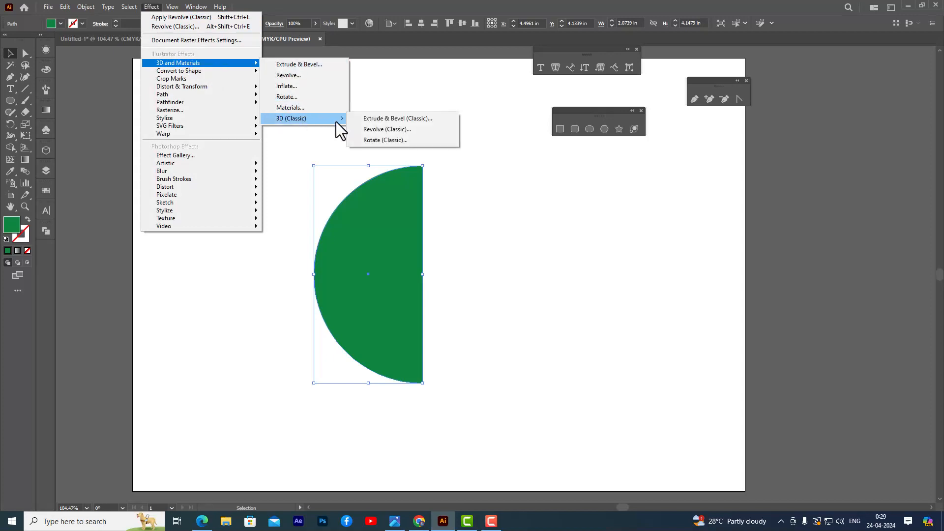
{"action": "left_click", "coordinate": [414, 133]}
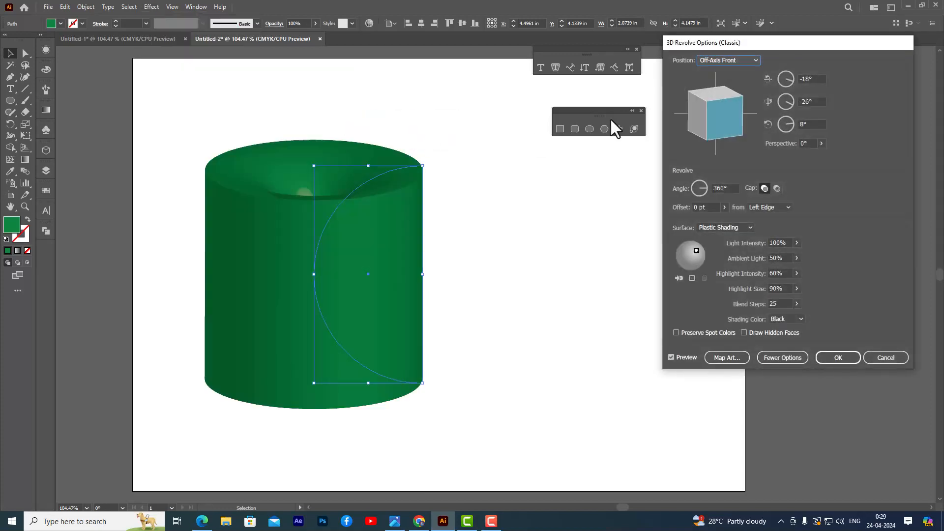
{"action": "left_click_drag", "start_coordinate": [711, 50], "coordinate": [586, 54]}
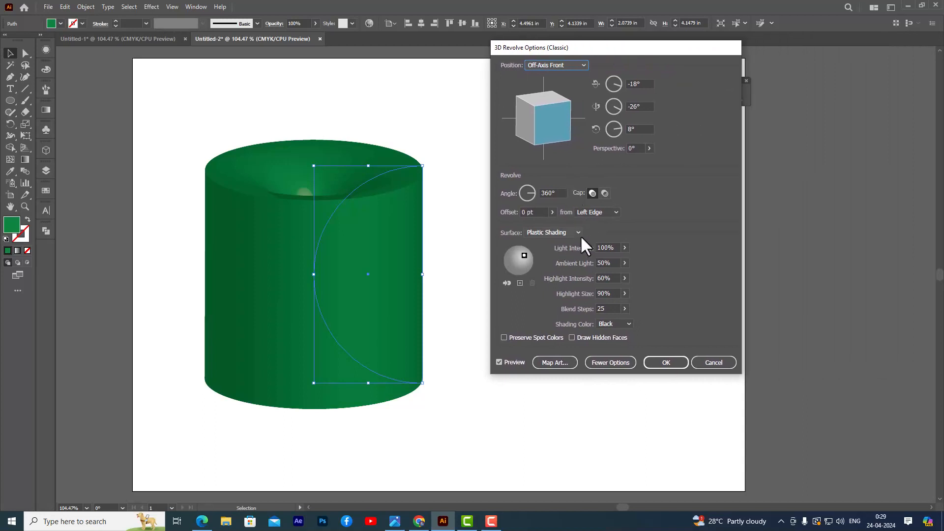
{"action": "left_click", "coordinate": [616, 211]}
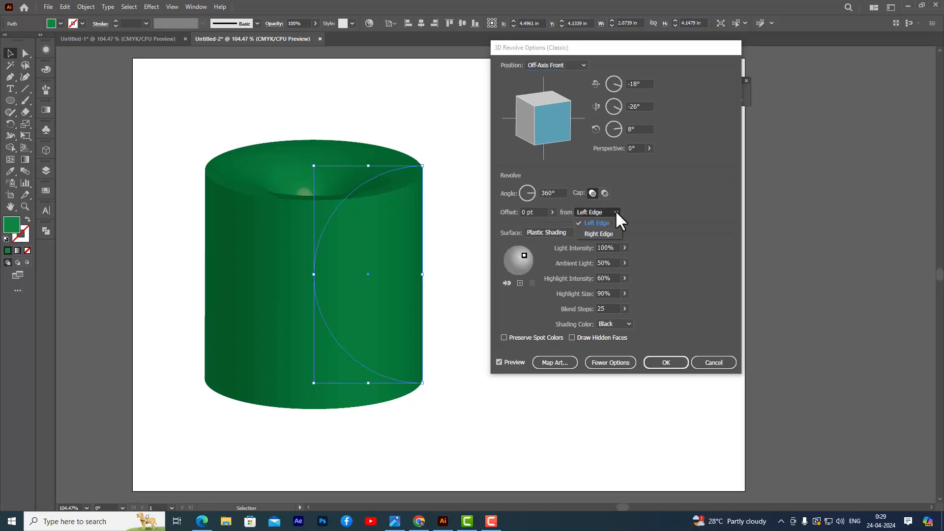
{"action": "left_click", "coordinate": [597, 234]}
{"action": "left_click_drag", "start_coordinate": [559, 49], "coordinate": [656, 45]}
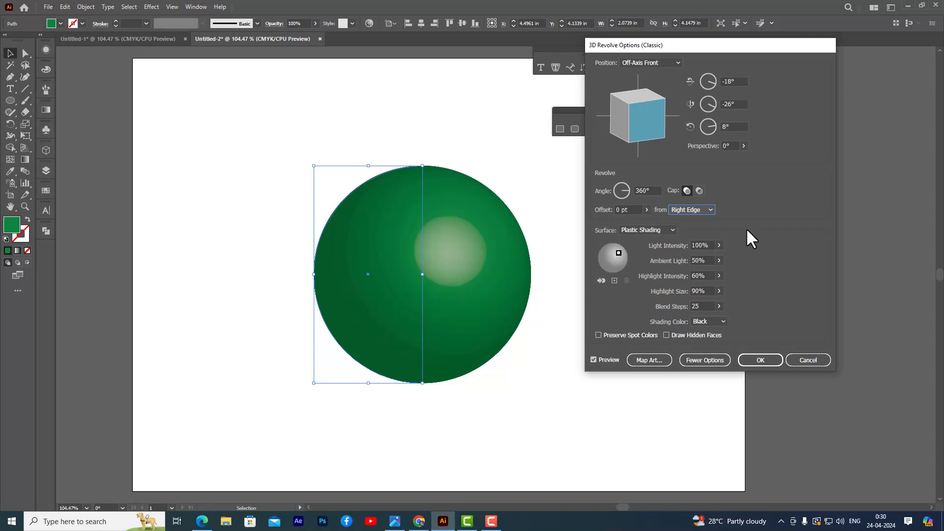
{"action": "left_click_drag", "start_coordinate": [689, 40], "coordinate": [653, 25]}
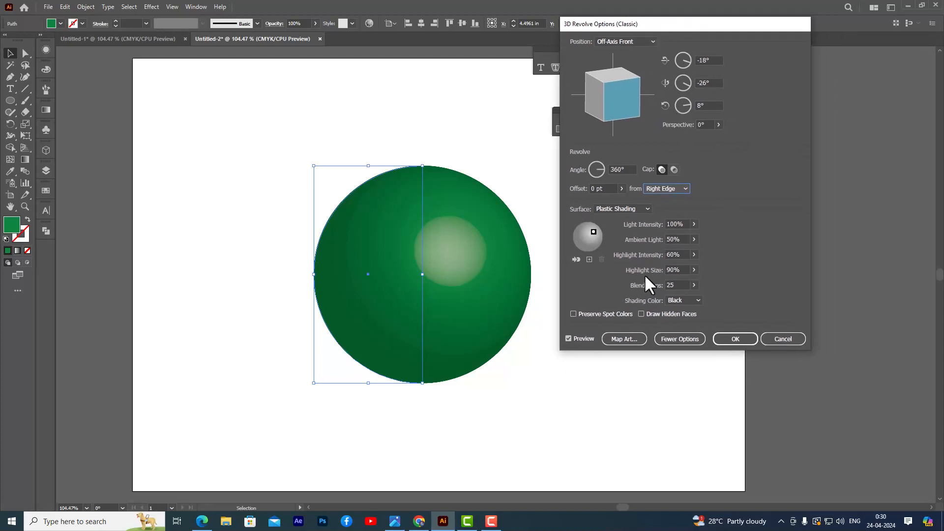
Map the "rectangles" symbol as artwork onto the sphere's surface.
{"action": "left_click", "coordinate": [628, 339]}
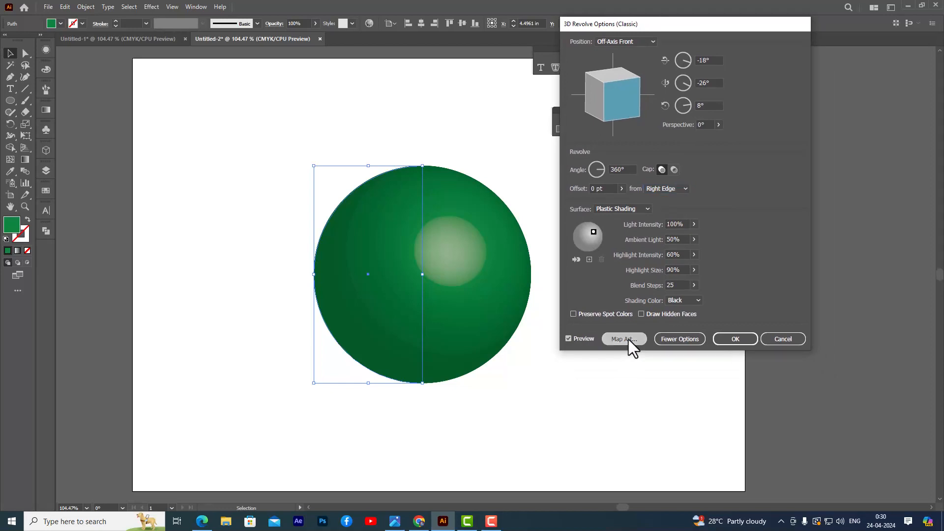
{"action": "left_click_drag", "start_coordinate": [723, 43], "coordinate": [622, 106]}
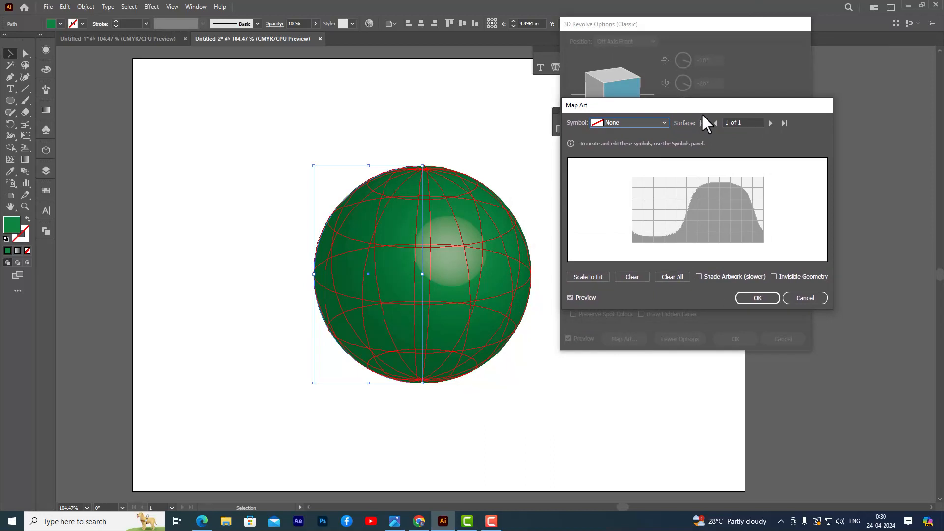
{"action": "left_click_drag", "start_coordinate": [668, 102], "coordinate": [654, 102]}
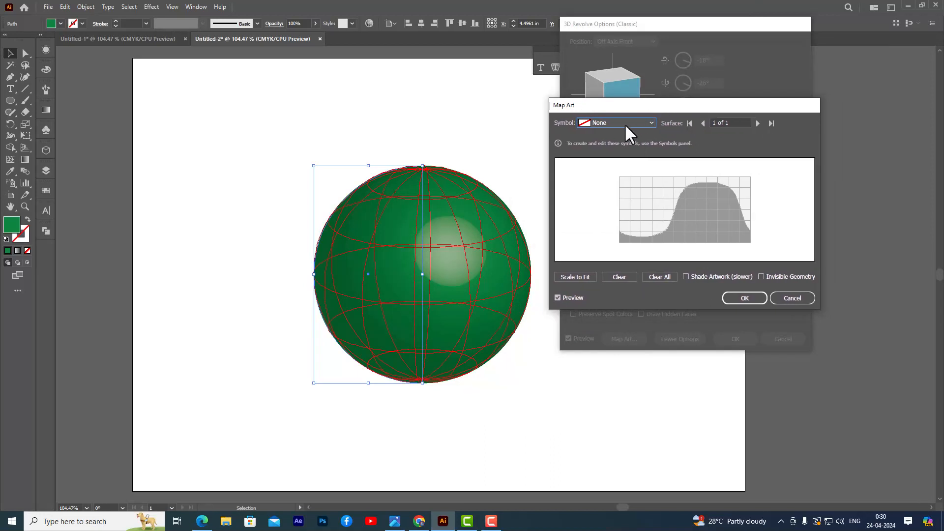
{"action": "left_click", "coordinate": [587, 124]}
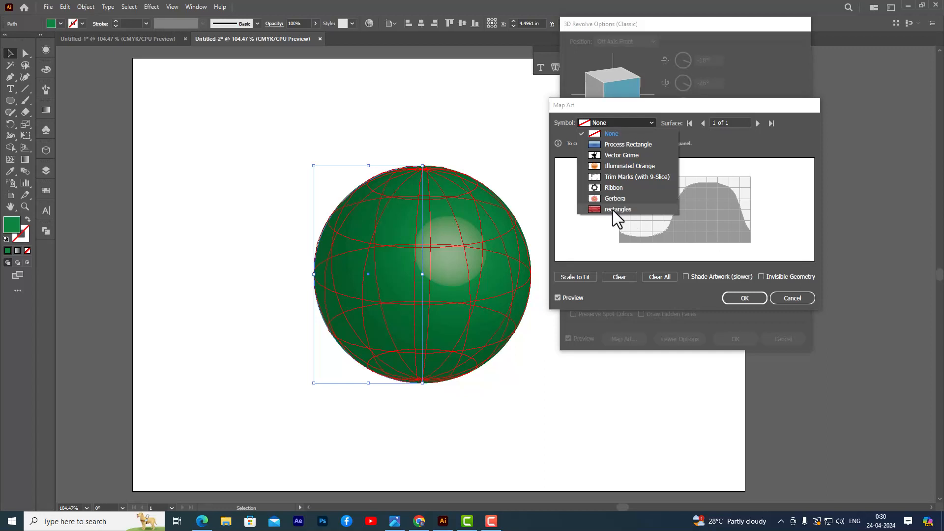
{"action": "left_click", "coordinate": [636, 210]}
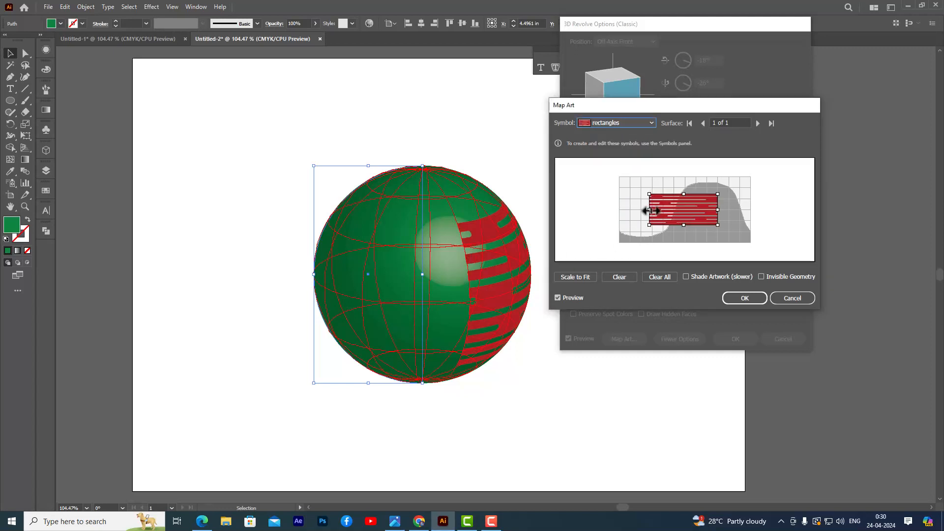
Stretch the mapped stripes to cover the full width and height of the surface grid.
{"action": "left_click_drag", "start_coordinate": [651, 210], "coordinate": [619, 212]}
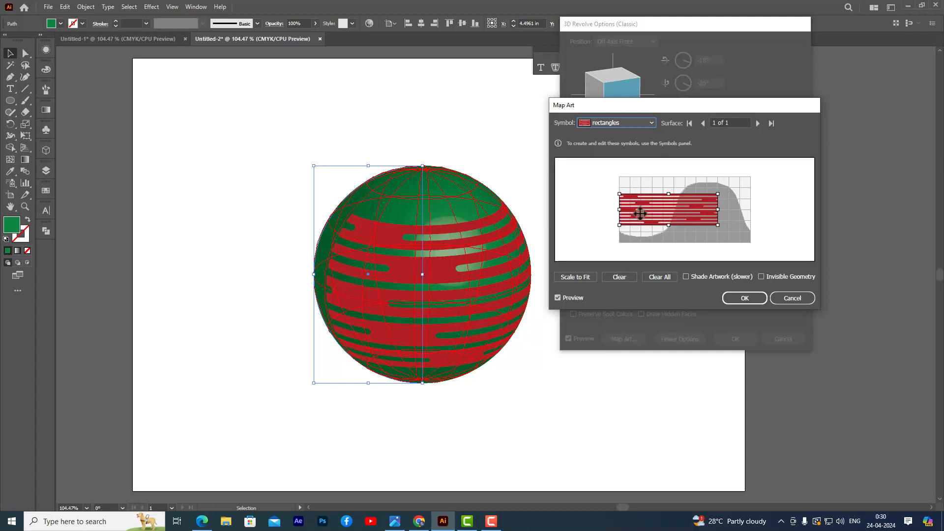
{"action": "left_click_drag", "start_coordinate": [669, 196], "coordinate": [672, 178]}
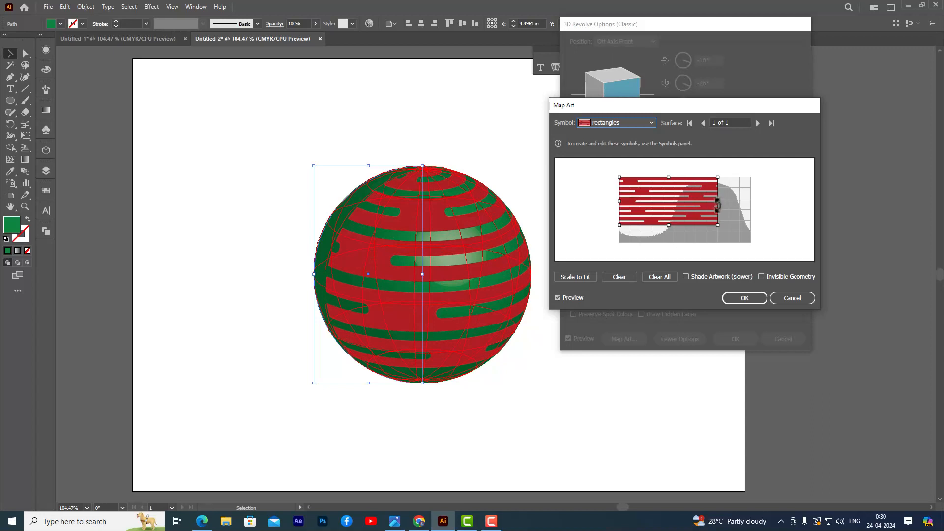
{"action": "left_click_drag", "start_coordinate": [683, 188], "coordinate": [750, 206]}
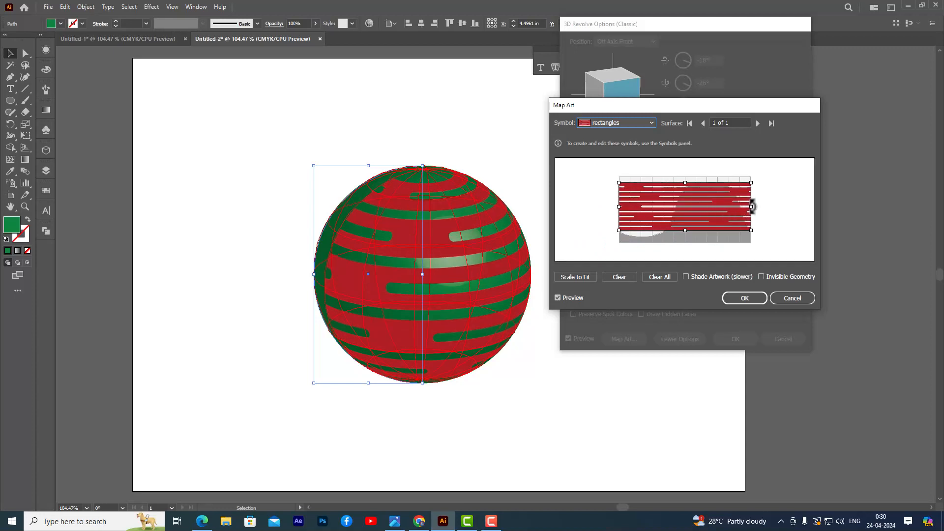
{"action": "left_click_drag", "start_coordinate": [690, 182], "coordinate": [686, 176]}
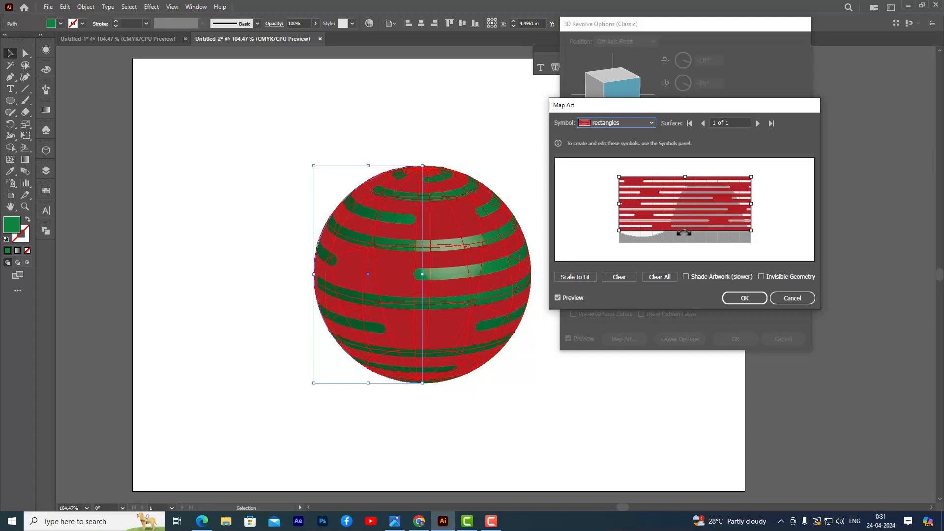
{"action": "left_click_drag", "start_coordinate": [684, 230], "coordinate": [685, 246]}
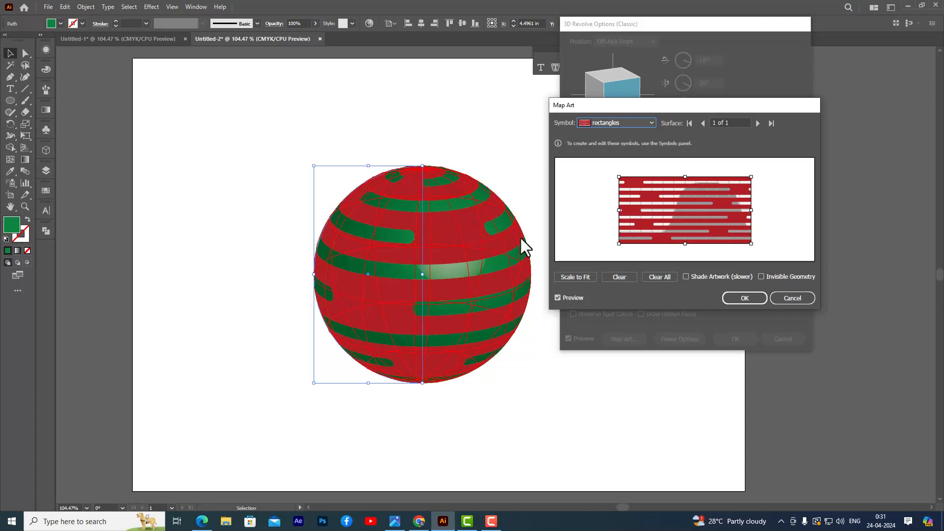
Make the sphere's geometry invisible so only the mapped stripes remain, and apply the art mapping and revolve settings.
{"action": "left_click", "coordinate": [760, 277]}
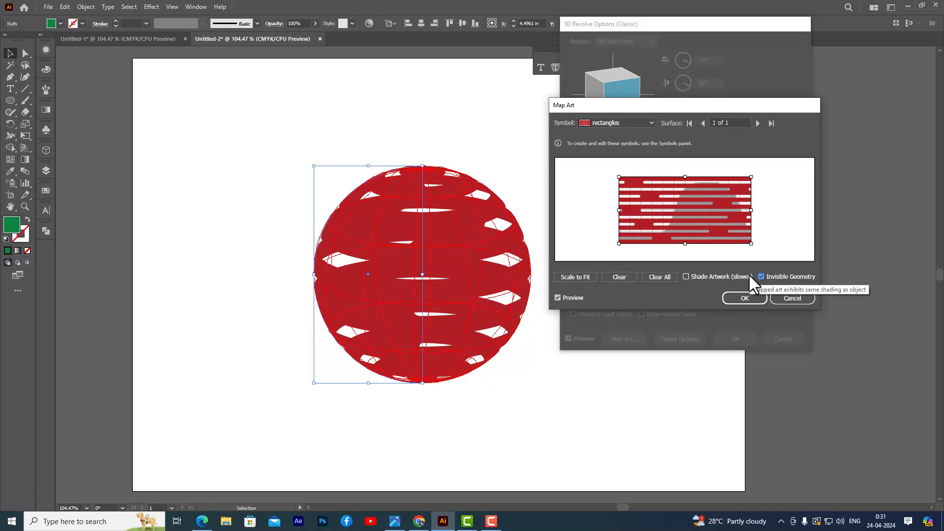
{"action": "left_click_drag", "start_coordinate": [656, 105], "coordinate": [633, 101]}
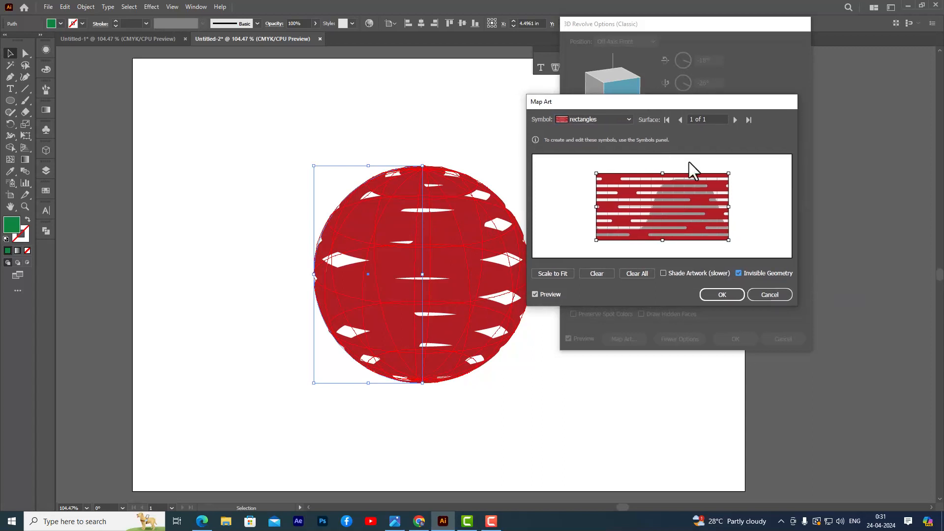
{"action": "left_click", "coordinate": [706, 293]}
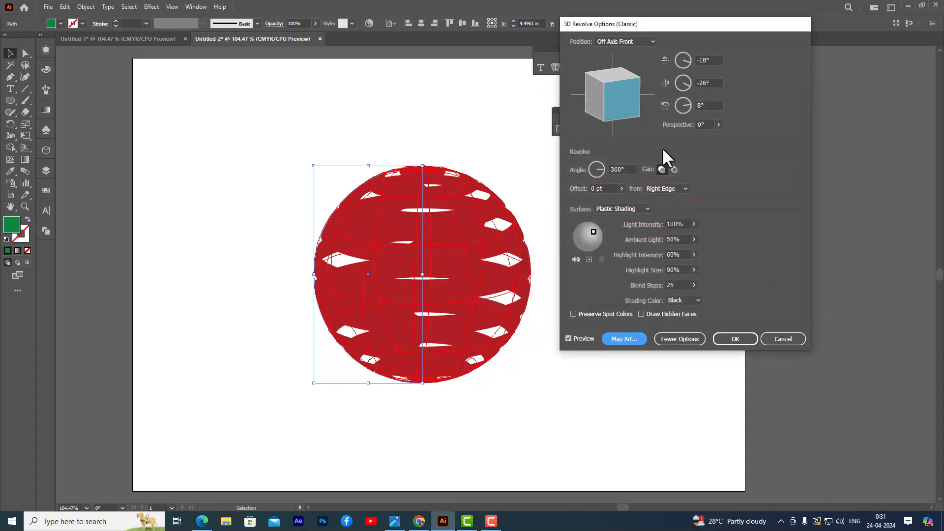
{"action": "left_click", "coordinate": [734, 339]}
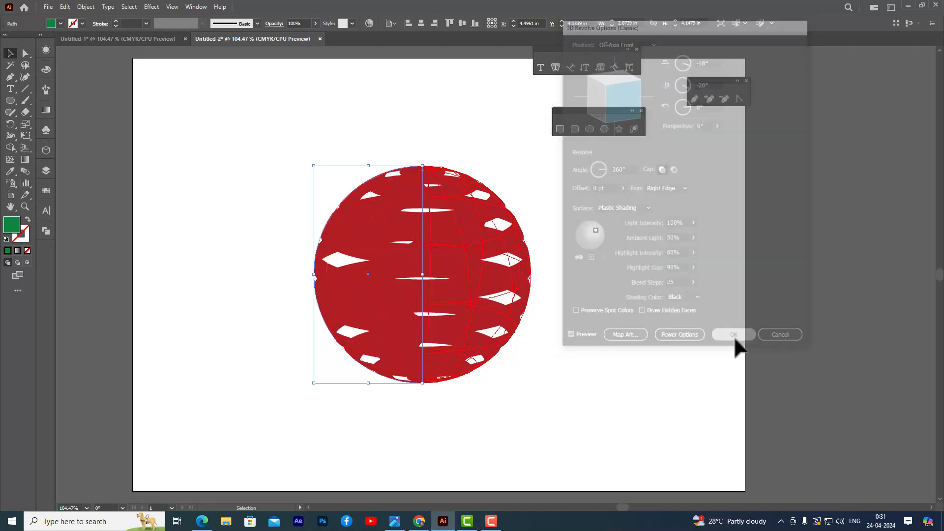
{"action": "left_click", "coordinate": [585, 247]}
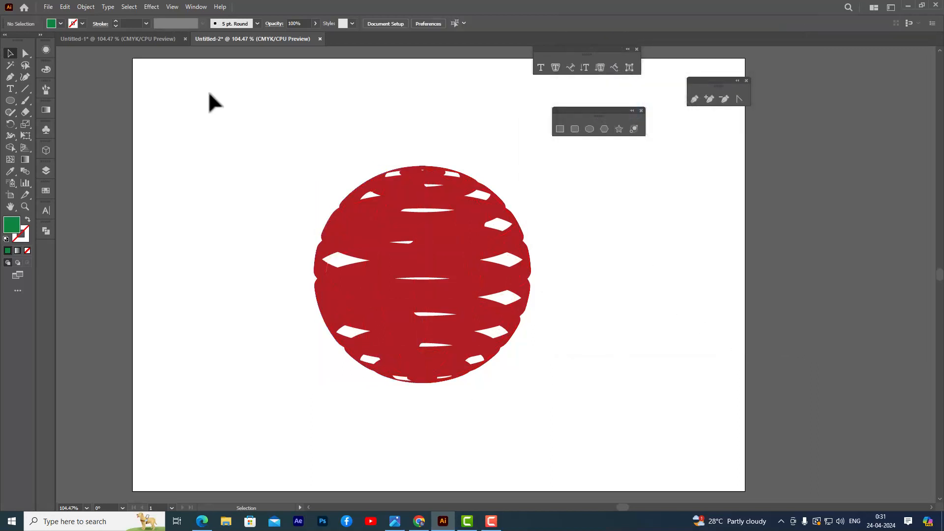
Expand the appearance of the striped sphere into editable shapes.
{"action": "left_click", "coordinate": [461, 228]}
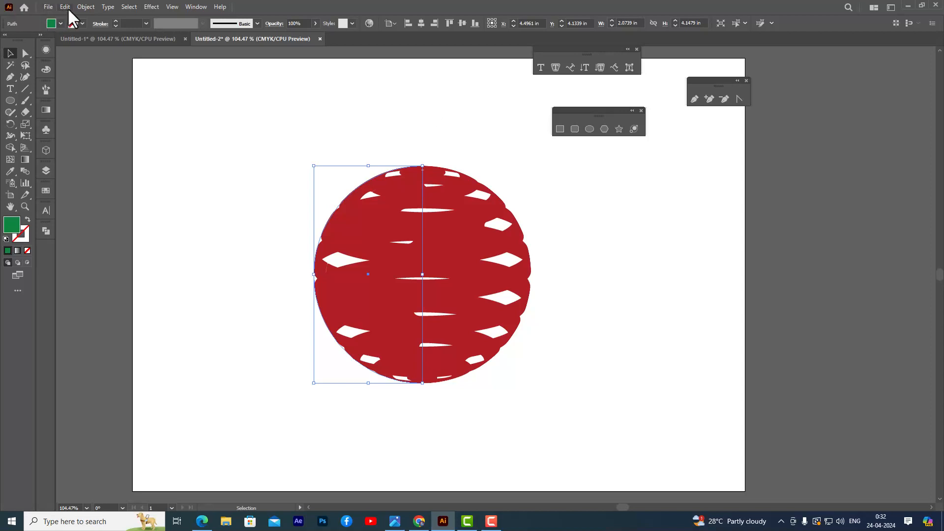
{"action": "left_click", "coordinate": [85, 7]}
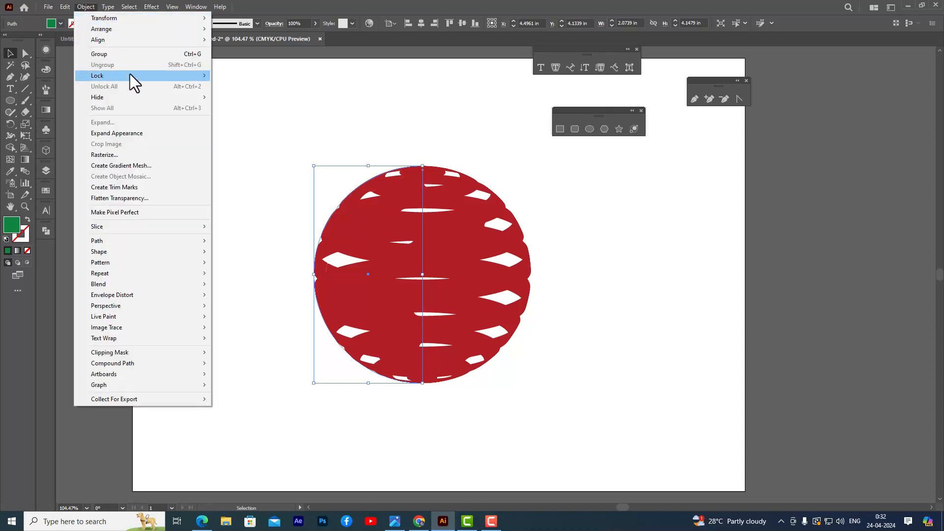
{"action": "left_click", "coordinate": [157, 133]}
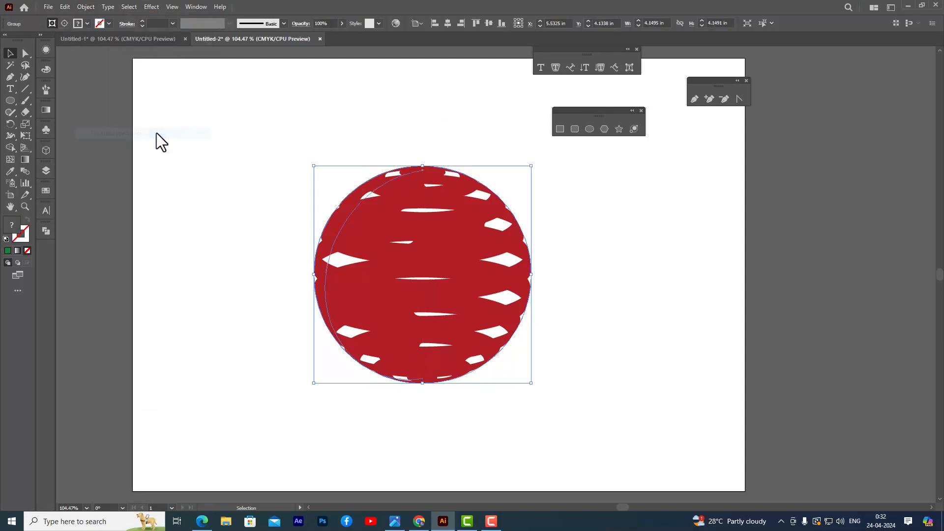
{"action": "left_click", "coordinate": [397, 114]}
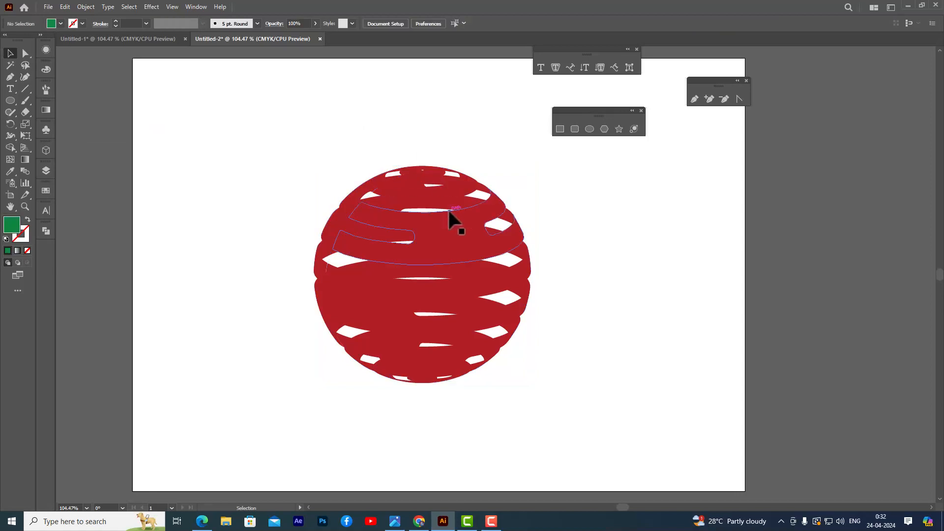
Ungroup the expanded sphere twice and release its clipping mask.
{"action": "left_click", "coordinate": [448, 215]}
{"action": "right_click", "coordinate": [448, 210]}
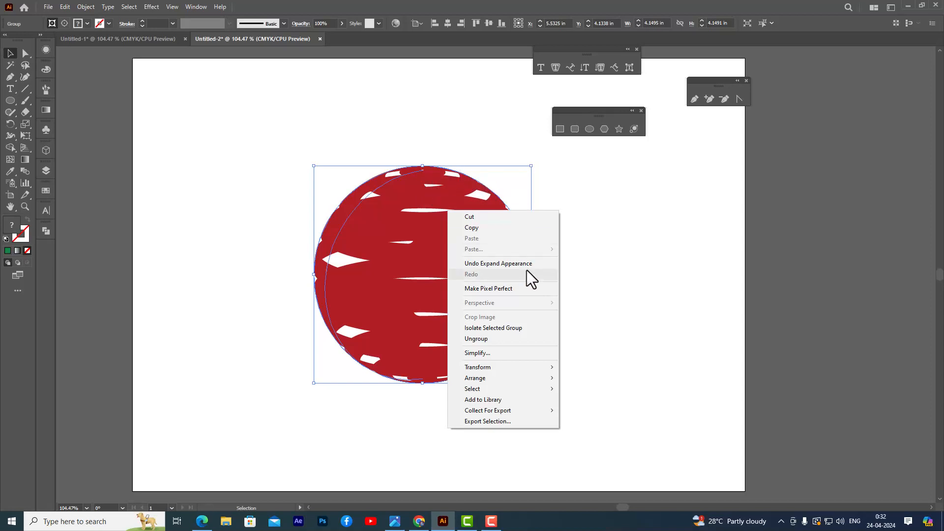
{"action": "left_click", "coordinate": [496, 339]}
{"action": "right_click", "coordinate": [434, 237]}
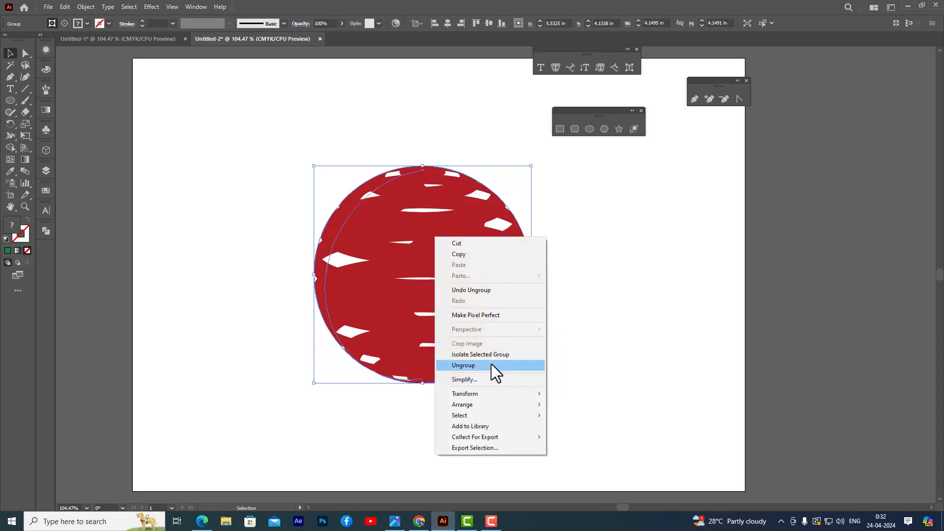
{"action": "left_click", "coordinate": [491, 366]}
{"action": "right_click", "coordinate": [450, 222]}
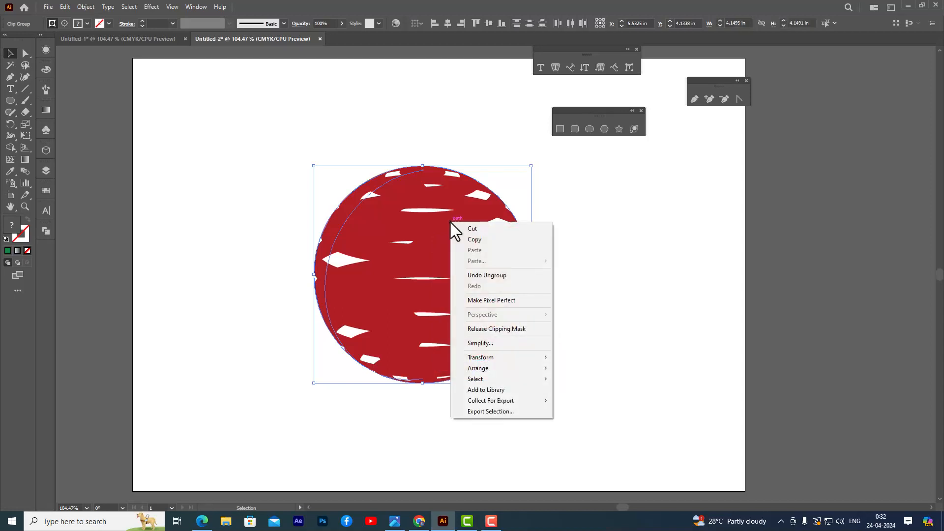
{"action": "left_click", "coordinate": [520, 333]}
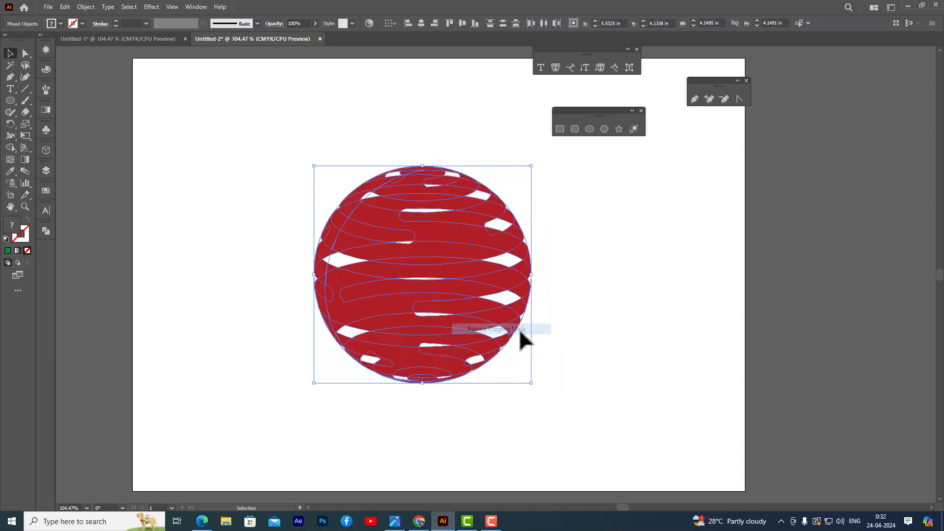
Separate the front stripe group from the back stripes by moving it about 4.7 in to the right.
{"action": "left_click", "coordinate": [591, 325]}
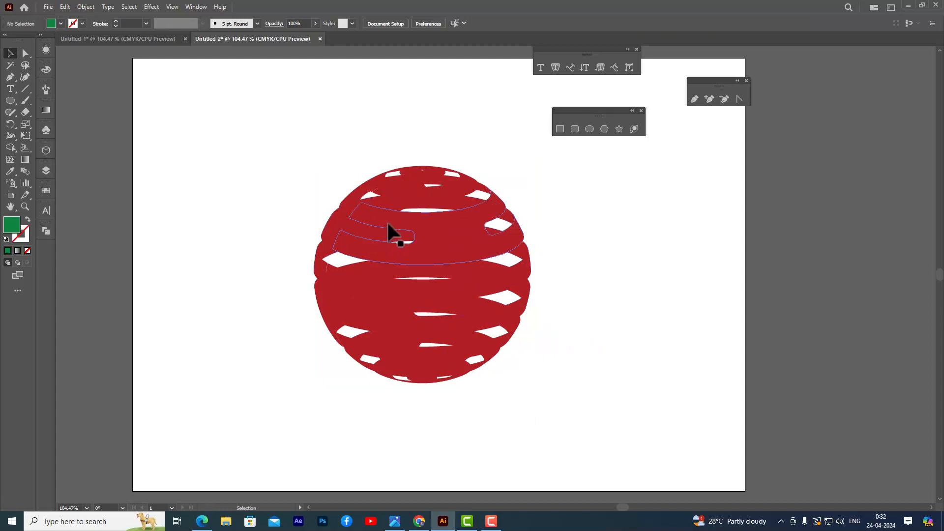
{"action": "left_click", "coordinate": [387, 225]}
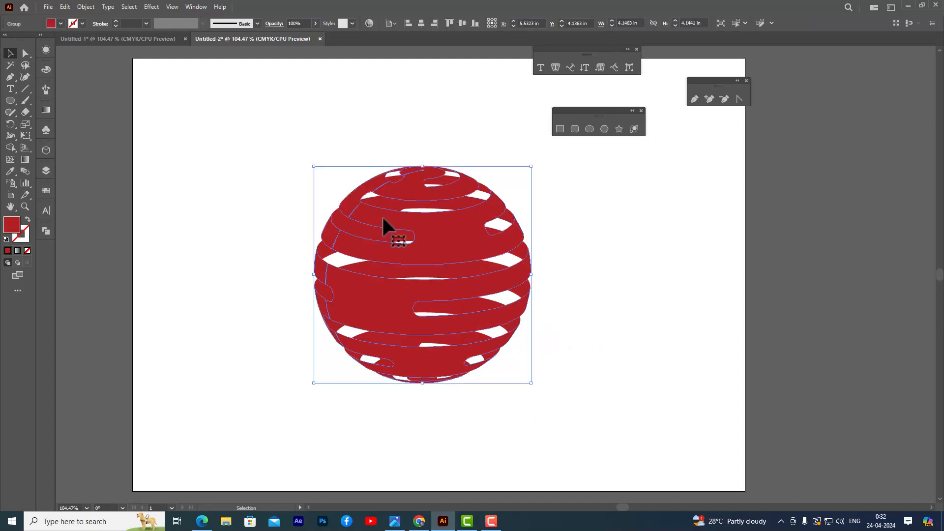
{"action": "left_click_drag", "start_coordinate": [383, 223], "coordinate": [624, 224]}
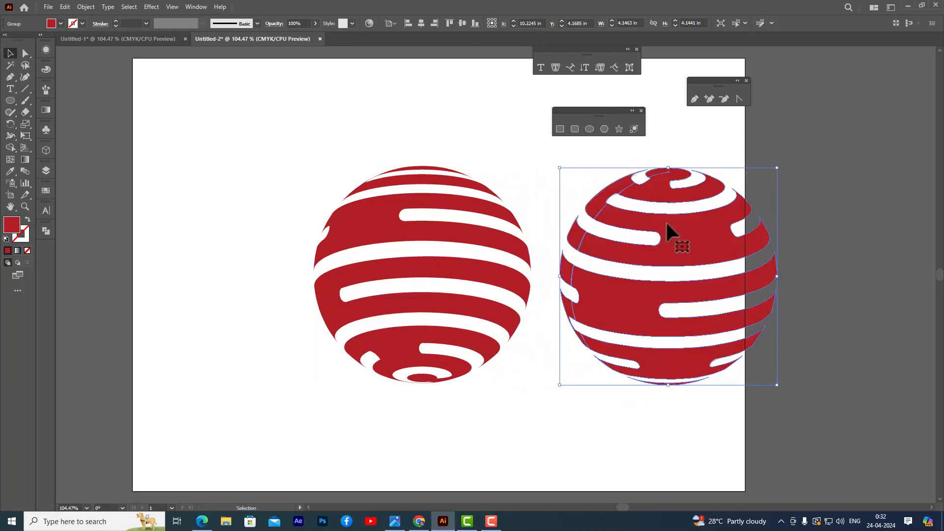
Ungroup the front stripe group of the right-hand sphere.
{"action": "left_click", "coordinate": [584, 157]}
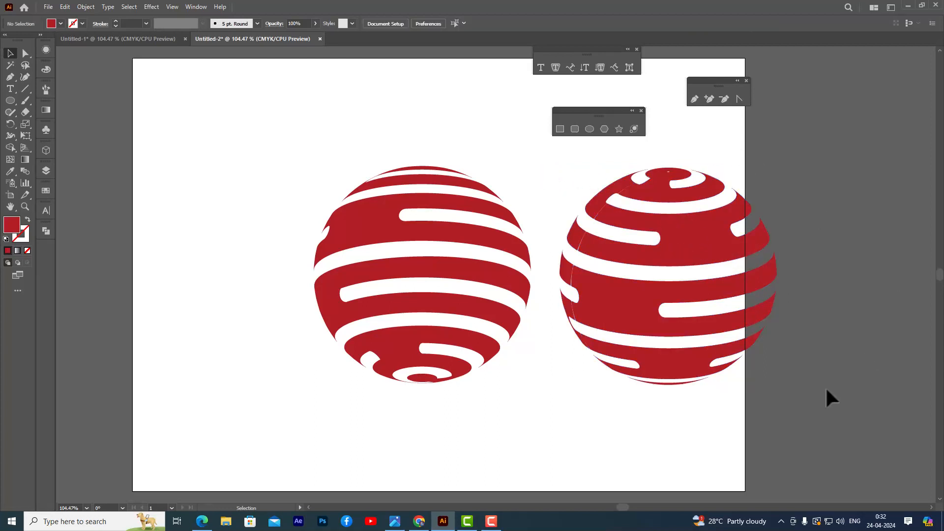
{"action": "left_click", "coordinate": [622, 218]}
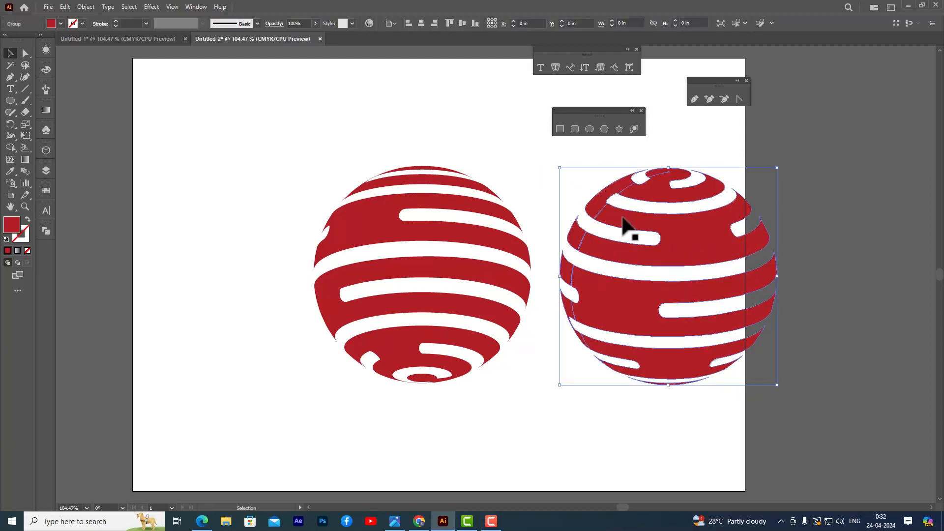
{"action": "right_click", "coordinate": [622, 218]}
{"action": "left_click", "coordinate": [679, 345]}
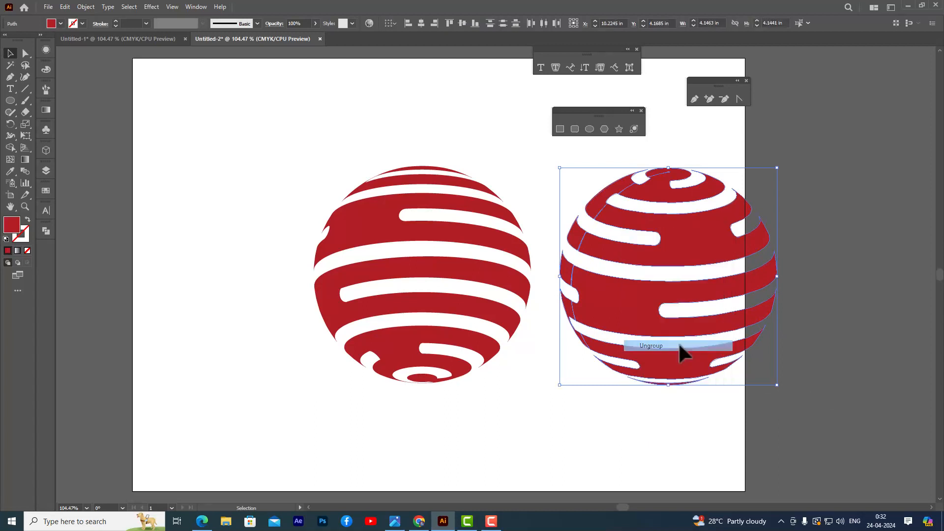
{"action": "left_click", "coordinate": [780, 231]}
Try nudging the upper-left stripe segment of the front sphere downward and return it to its place.
{"action": "left_click", "coordinate": [695, 219]}
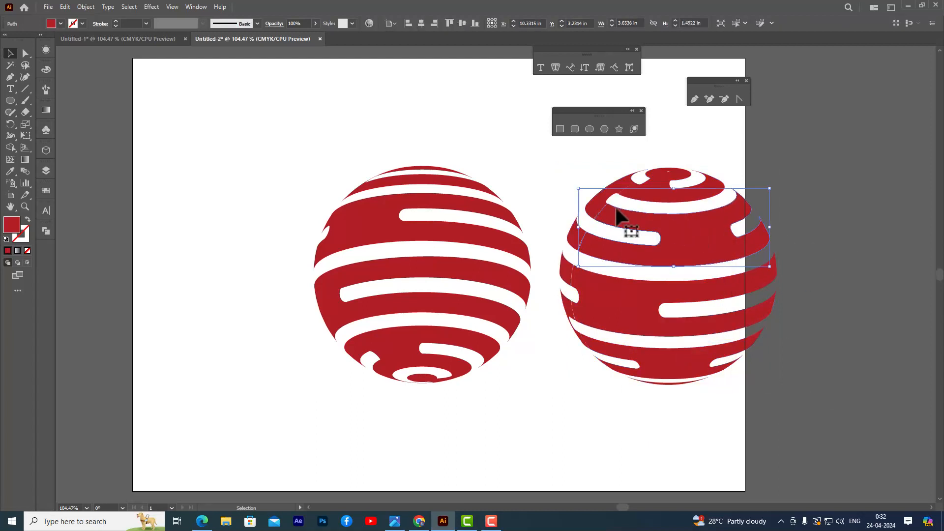
{"action": "left_click", "coordinate": [599, 210]}
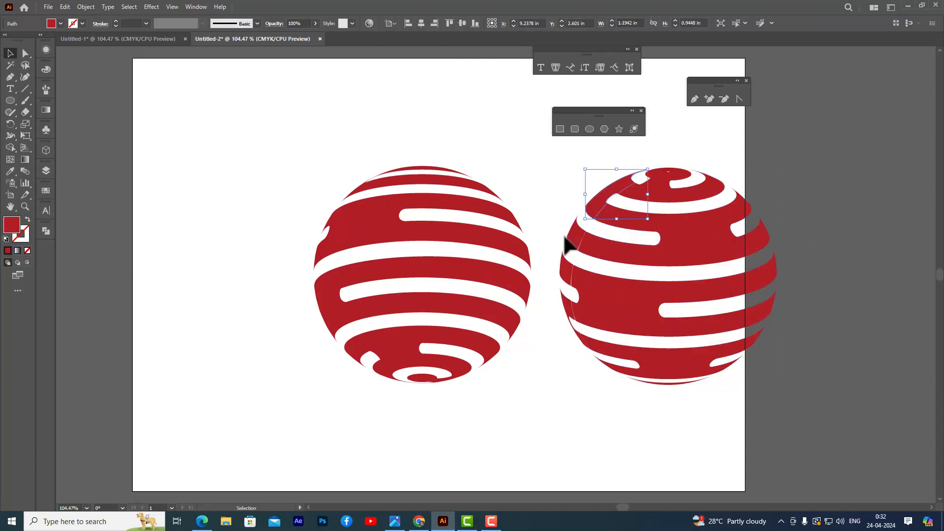
{"action": "left_click", "coordinate": [563, 204]}
{"action": "left_click", "coordinate": [609, 182]}
{"action": "key", "text": "Down"}
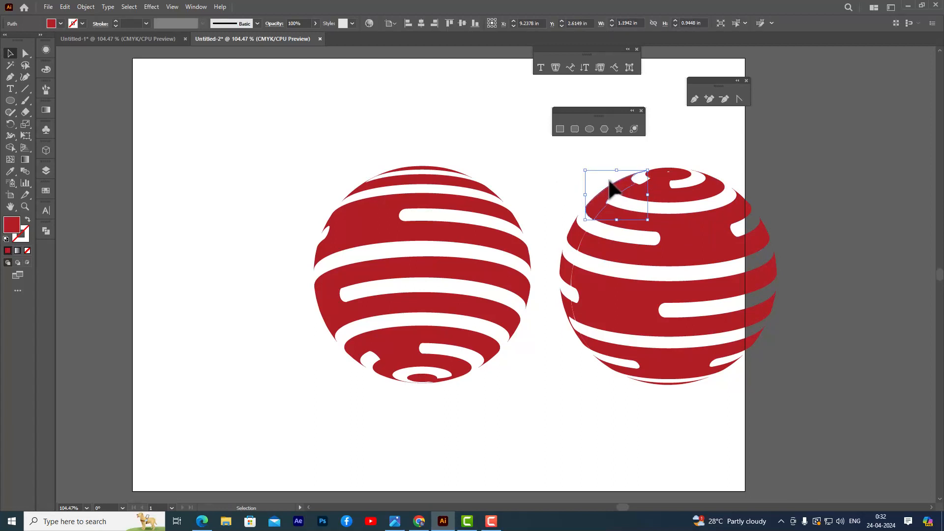
{"action": "key", "text": "Up"}
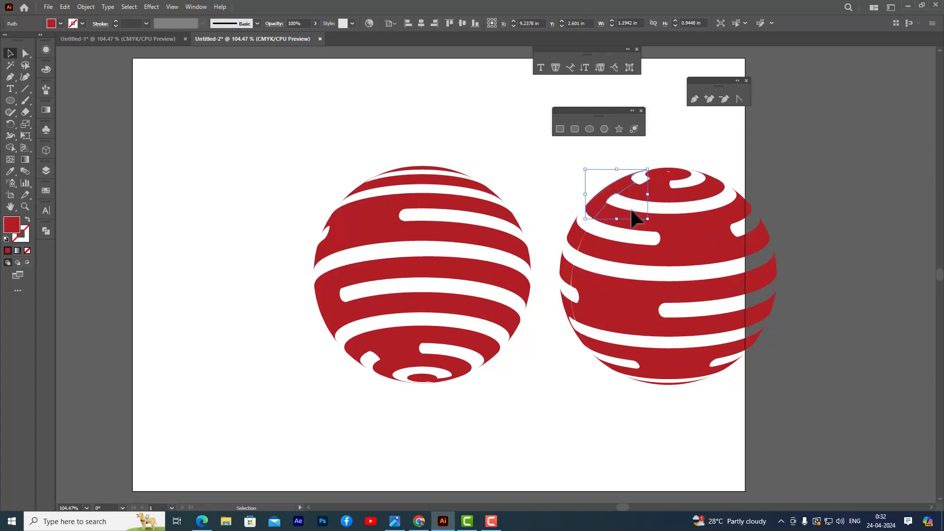
{"action": "left_click_drag", "start_coordinate": [643, 235], "coordinate": [803, 424]}
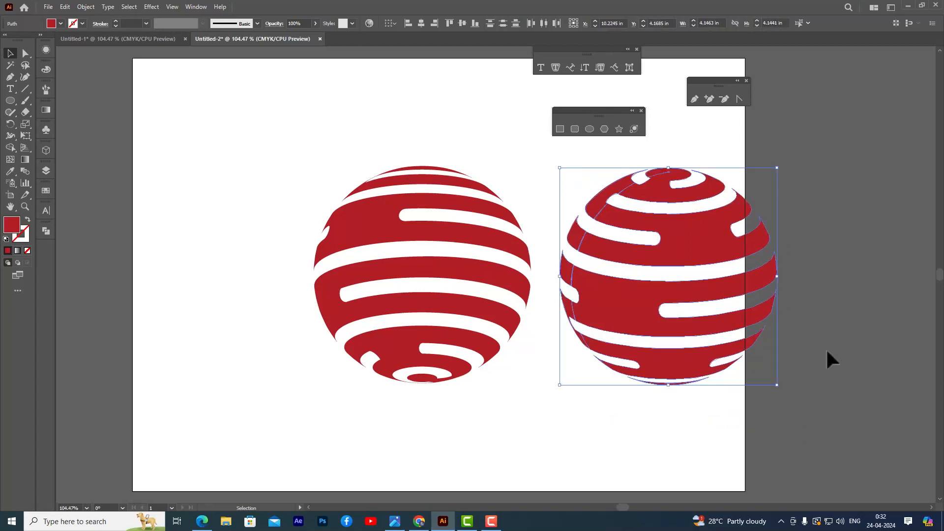
{"action": "left_click", "coordinate": [826, 351]}
Nudge the upper-left segment of the front sphere against its neighbouring stripe to close the thin seam.
{"action": "left_click", "coordinate": [619, 180]}
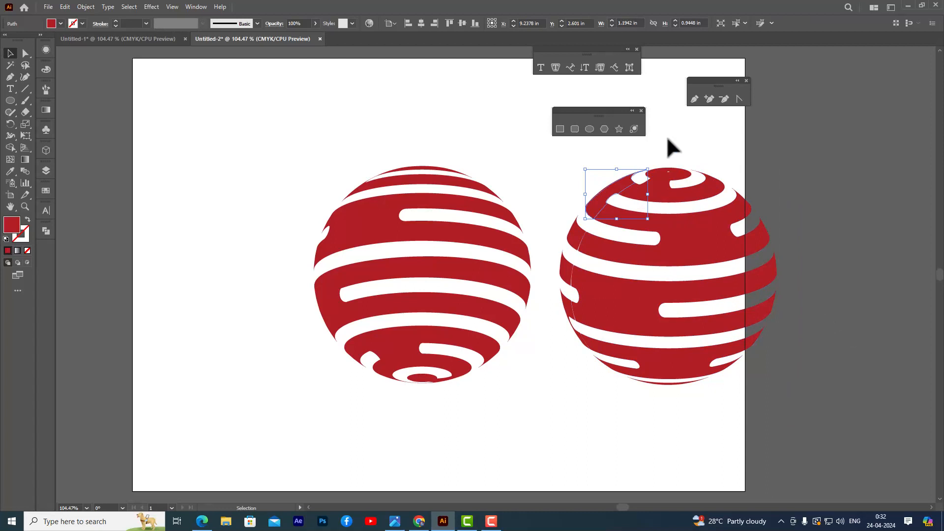
{"action": "key", "text": "Down"}
{"action": "key", "text": "Up"}
{"action": "key", "text": "Up"}
{"action": "left_click", "coordinate": [569, 192]}
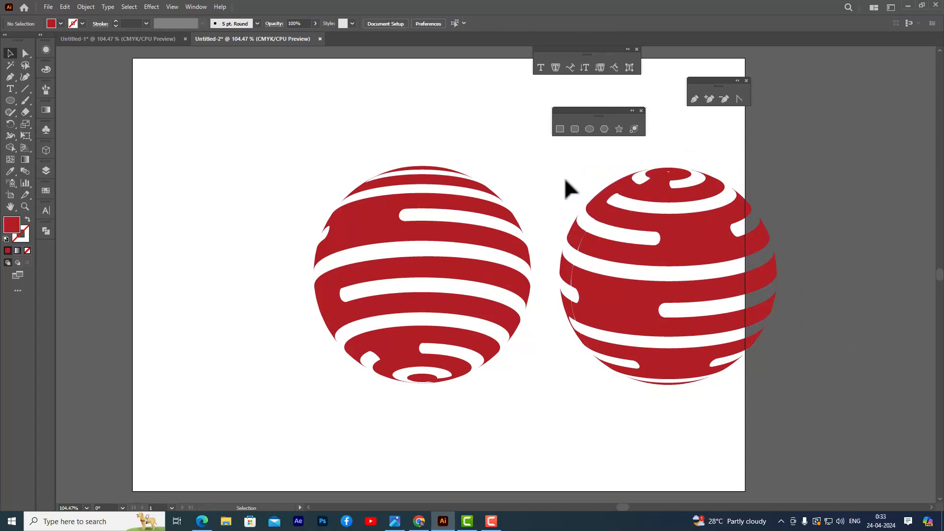
Nudge the two small segments along the front sphere's left edge inward to close their seam gaps.
{"action": "left_click", "coordinate": [573, 232]}
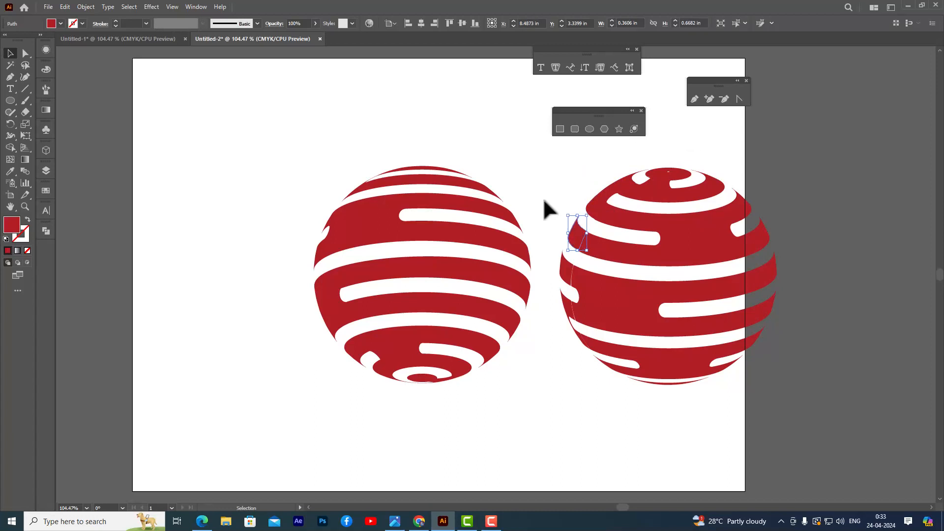
{"action": "left_click", "coordinate": [544, 210]}
{"action": "left_click", "coordinate": [569, 234]}
{"action": "left_click", "coordinate": [565, 269]}
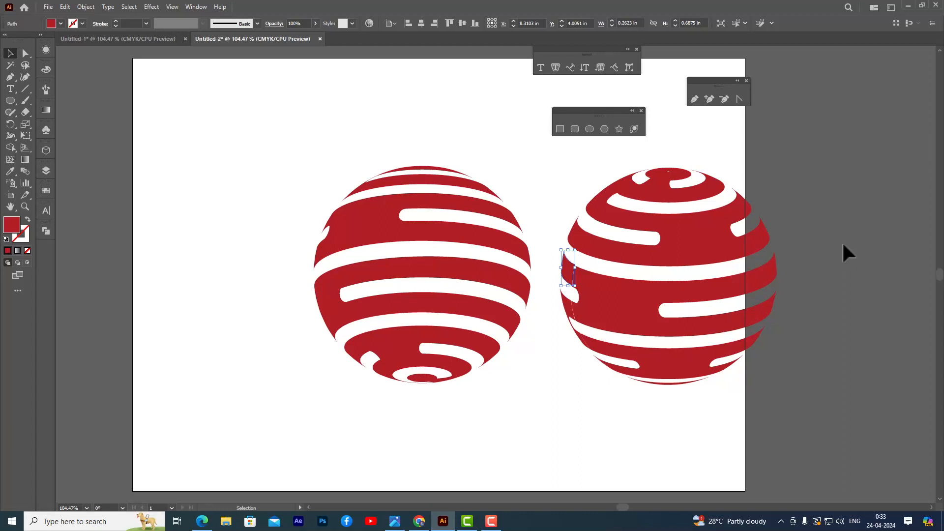
{"action": "left_click", "coordinate": [844, 236]}
{"action": "left_click", "coordinate": [570, 270]}
{"action": "left_click", "coordinate": [828, 276]}
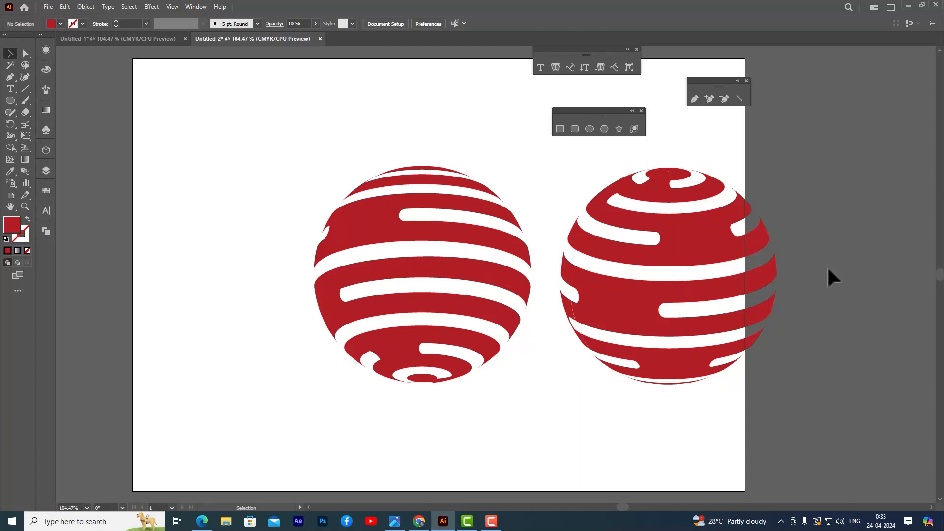
Nudge the lower-left segment of the front sphere one increment right to close the last seam gap.
{"action": "left_click", "coordinate": [568, 307]}
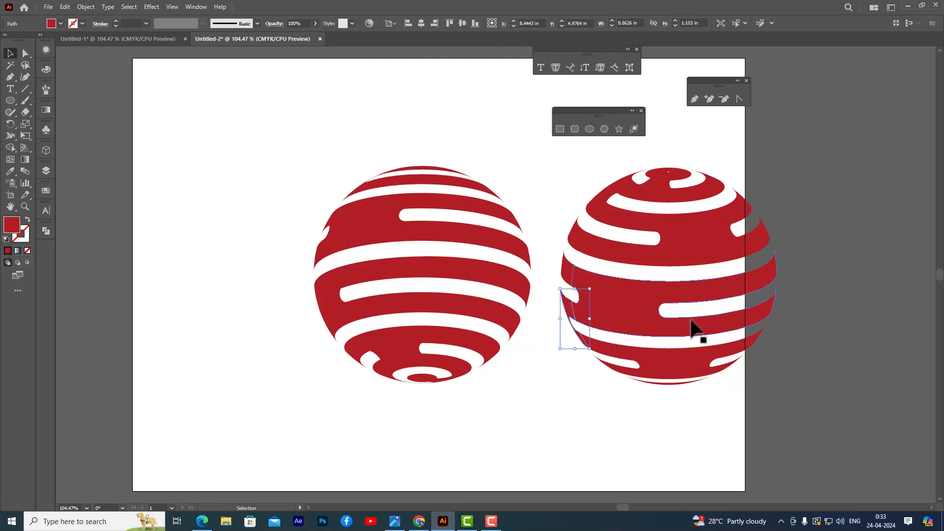
{"action": "key", "text": "Right"}
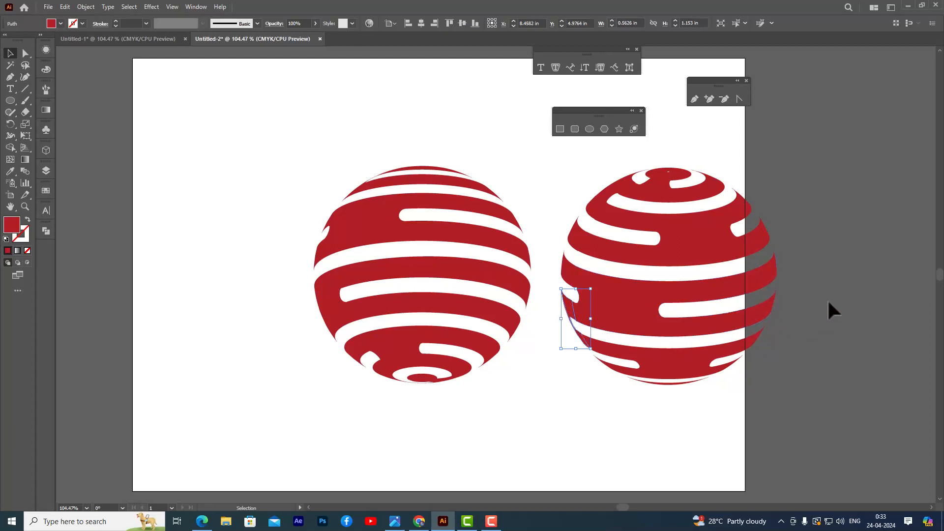
{"action": "left_click", "coordinate": [841, 291]}
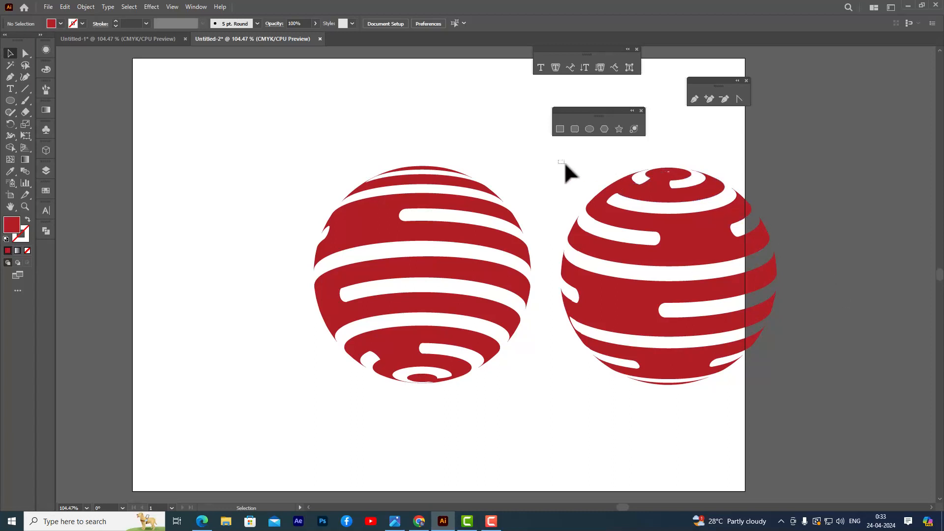
Unite all the stripe segments of the front sphere with the Pathfinder Unite operation.
{"action": "left_click_drag", "start_coordinate": [564, 164], "coordinate": [806, 417]}
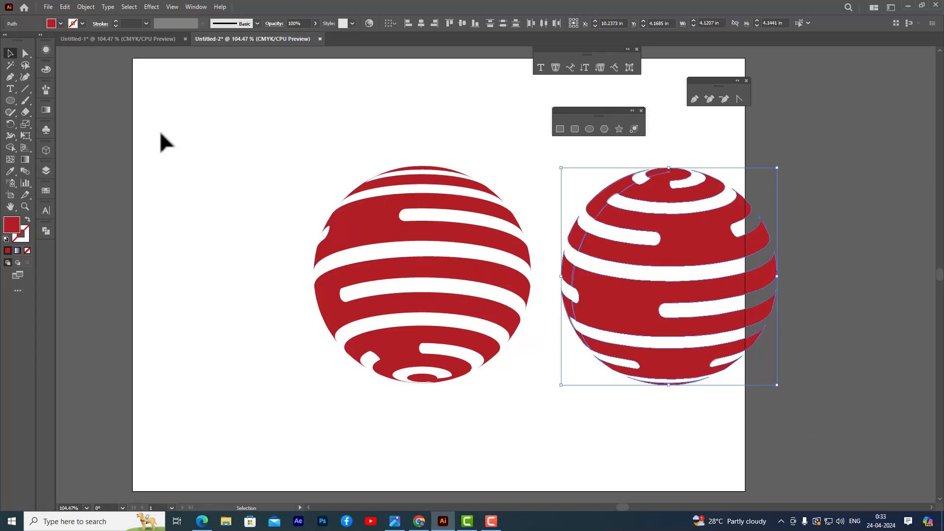
{"action": "left_click", "coordinate": [47, 232]}
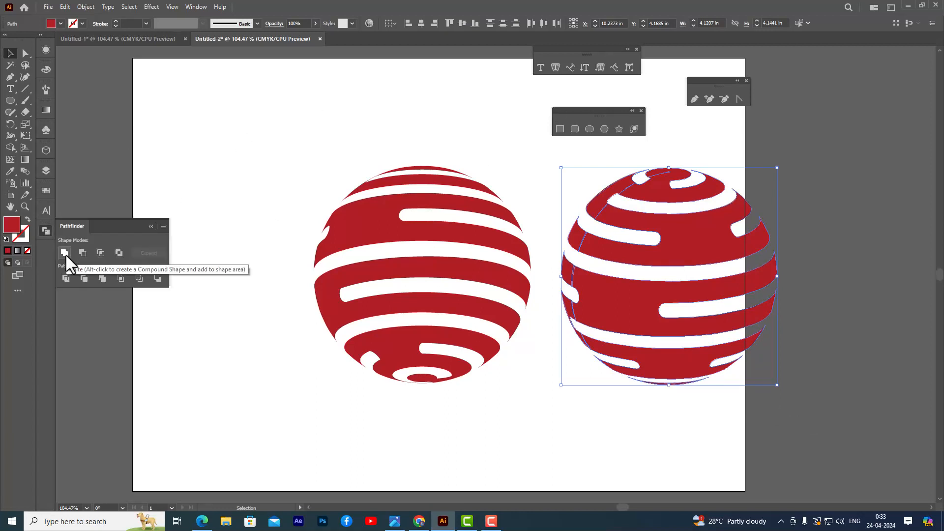
{"action": "left_click", "coordinate": [64, 252]}
{"action": "left_click", "coordinate": [207, 157]}
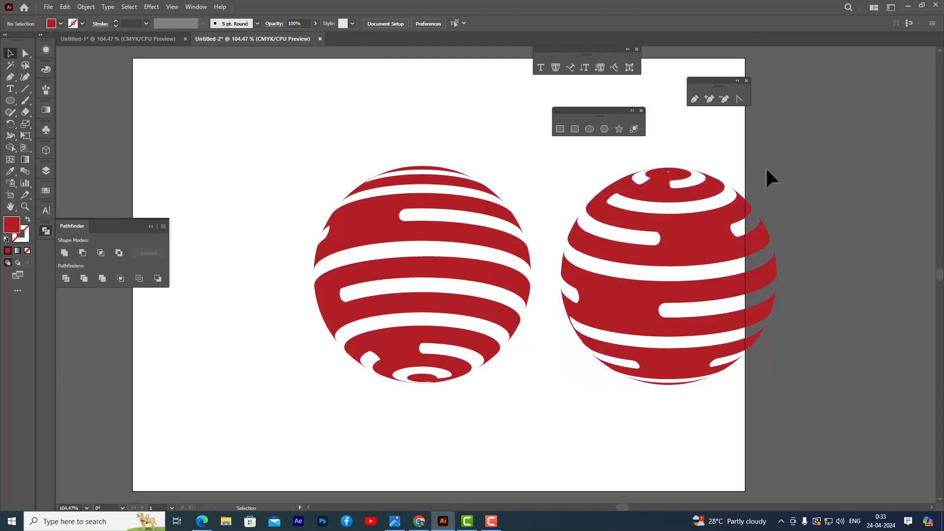
{"action": "left_click", "coordinate": [670, 230]}
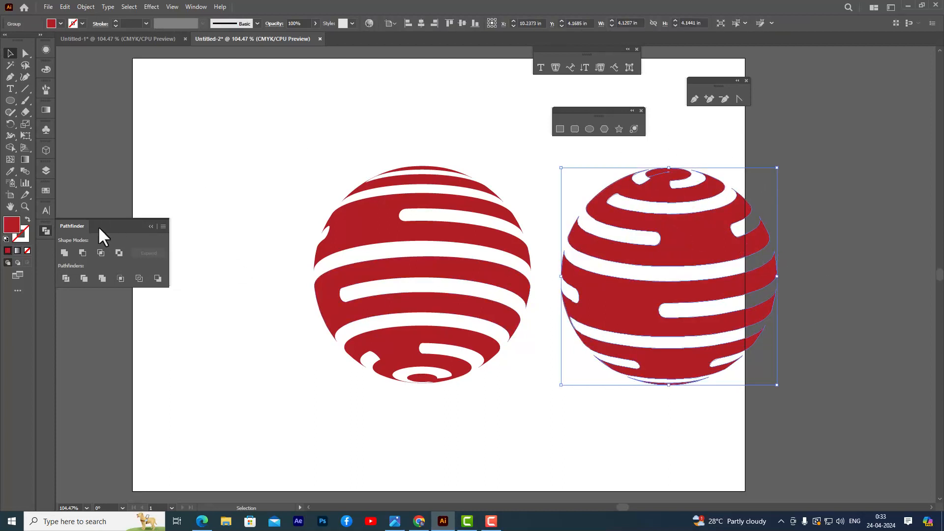
{"action": "left_click", "coordinate": [46, 230]}
{"action": "left_click", "coordinate": [238, 169]}
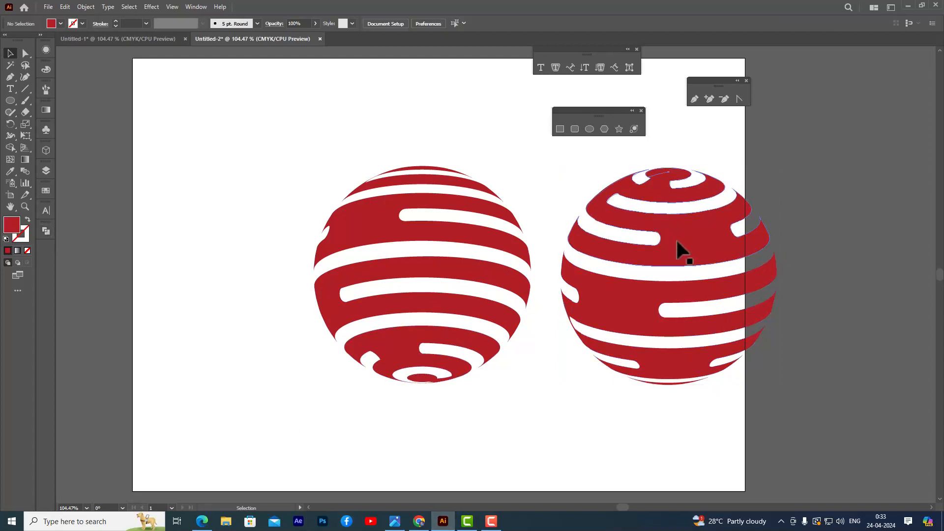
Overlay the united front stripes on the back stripes and move them back out beside the back sphere.
{"action": "left_click", "coordinate": [695, 229]}
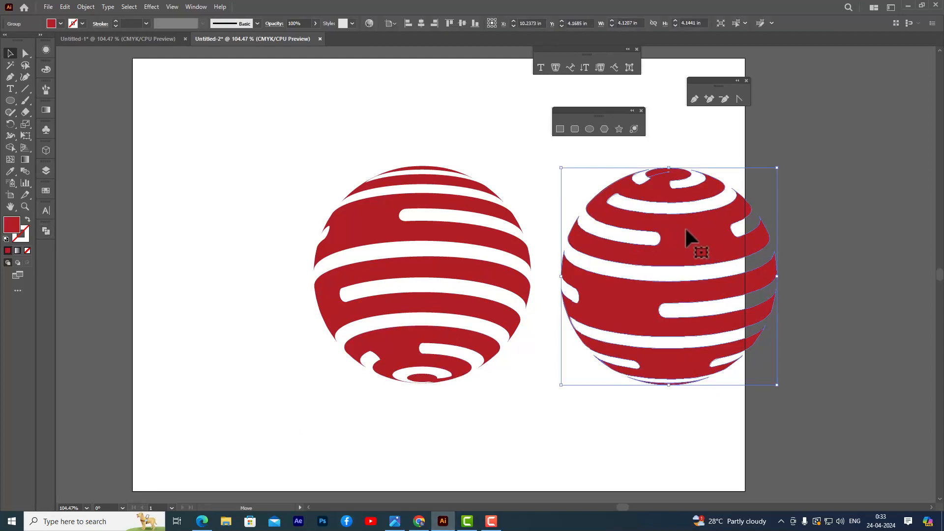
{"action": "left_click_drag", "start_coordinate": [686, 230], "coordinate": [449, 231]}
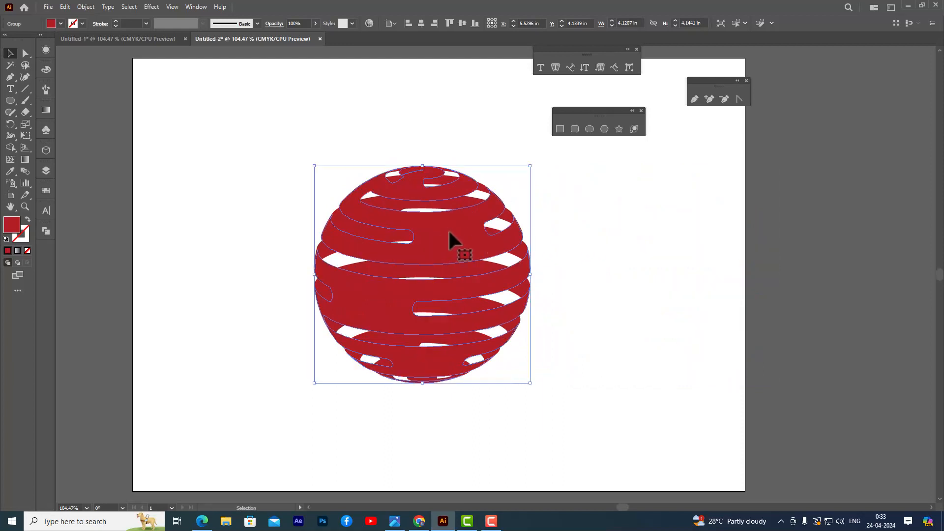
{"action": "left_click", "coordinate": [388, 204]}
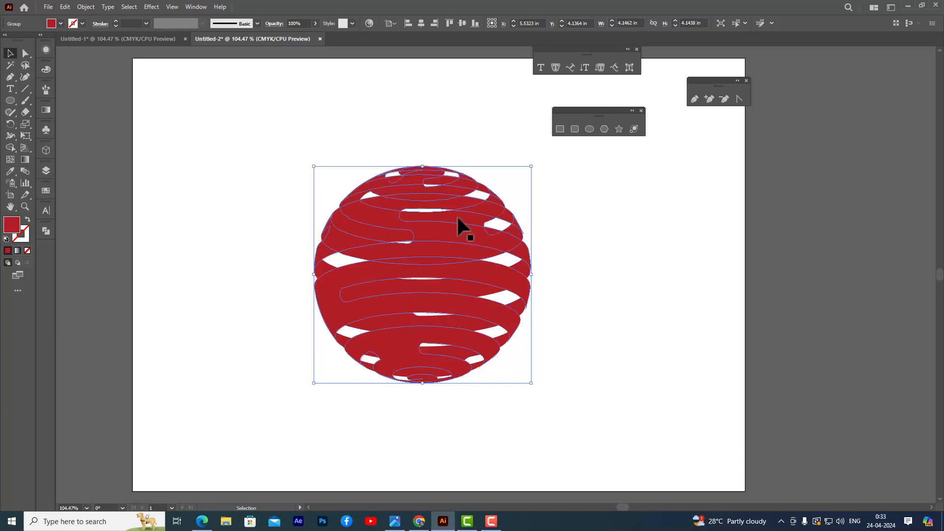
{"action": "left_click_drag", "start_coordinate": [456, 214], "coordinate": [671, 224]}
Ungroup the back stripe group of the left-hand sphere.
{"action": "left_click", "coordinate": [478, 208]}
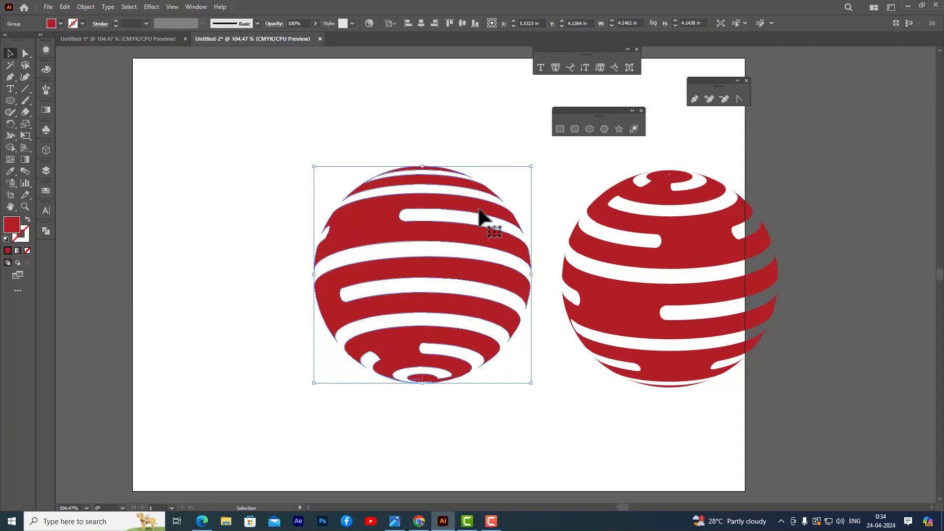
{"action": "right_click", "coordinate": [474, 203]}
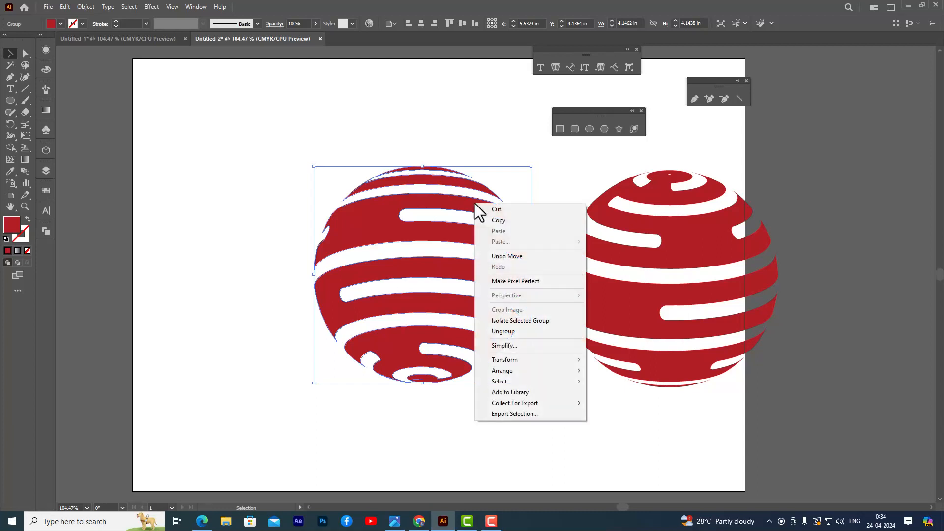
{"action": "left_click", "coordinate": [518, 332]}
{"action": "left_click", "coordinate": [409, 98]}
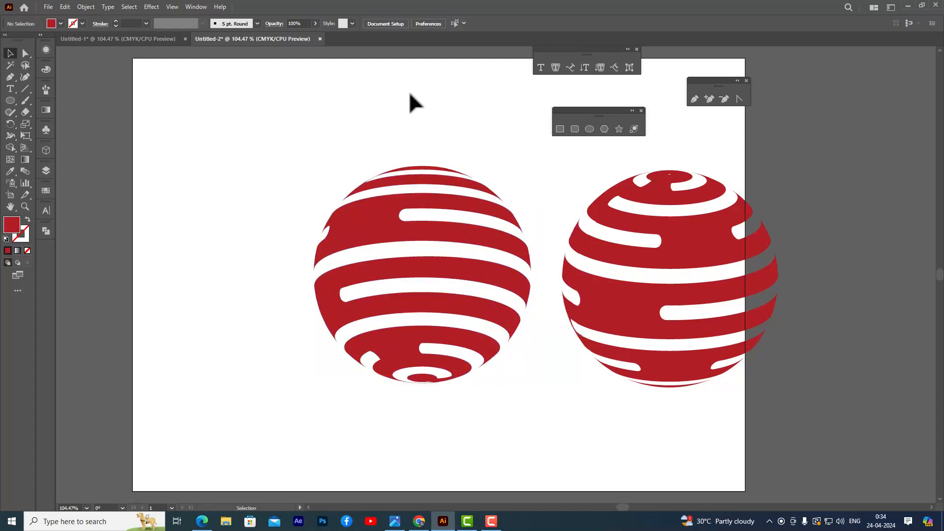
Delete the unfilled outline path with the inner seam curve that overlaps the back stripes.
{"action": "left_click", "coordinate": [412, 187]}
{"action": "left_click", "coordinate": [357, 220]}
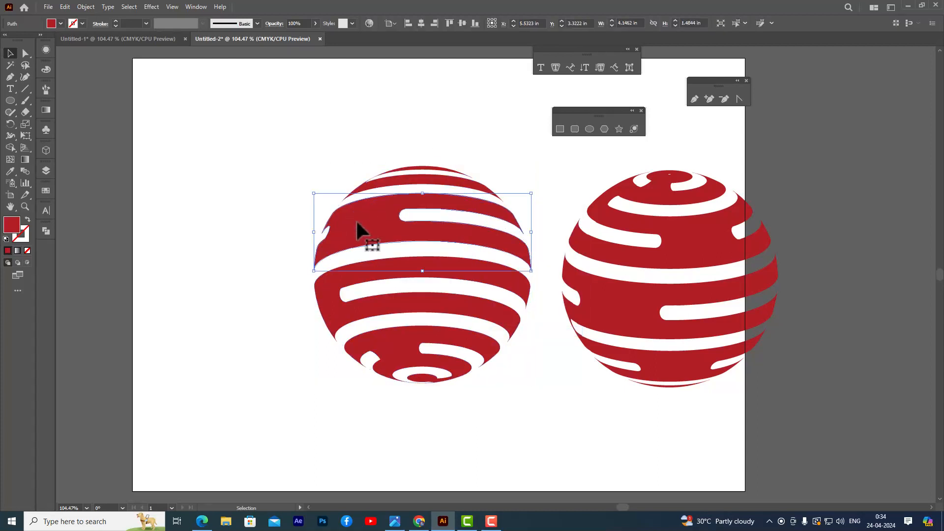
{"action": "left_click", "coordinate": [388, 147]}
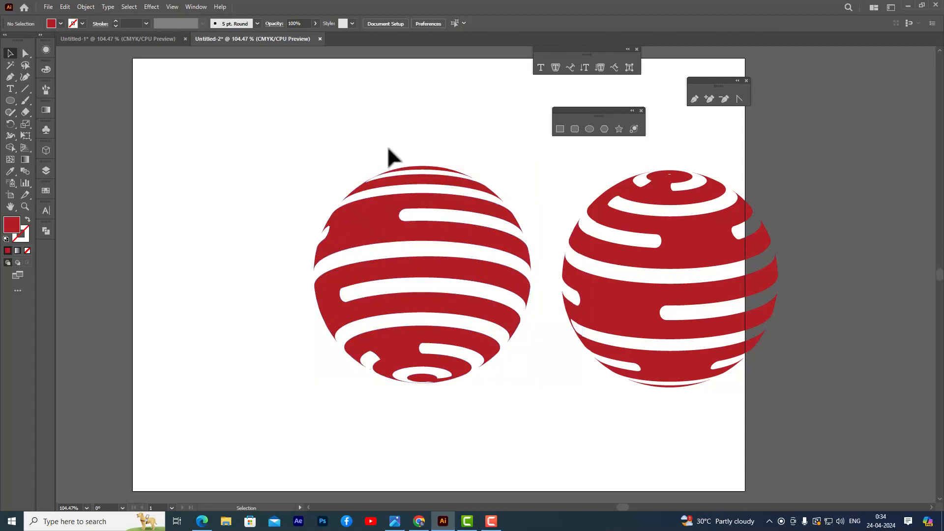
{"action": "left_click", "coordinate": [366, 201]}
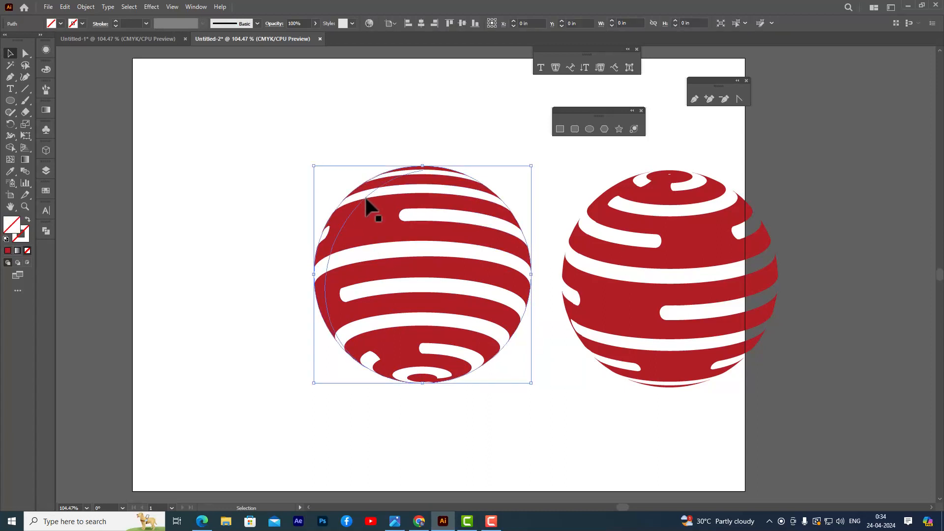
{"action": "left_click", "coordinate": [426, 120]}
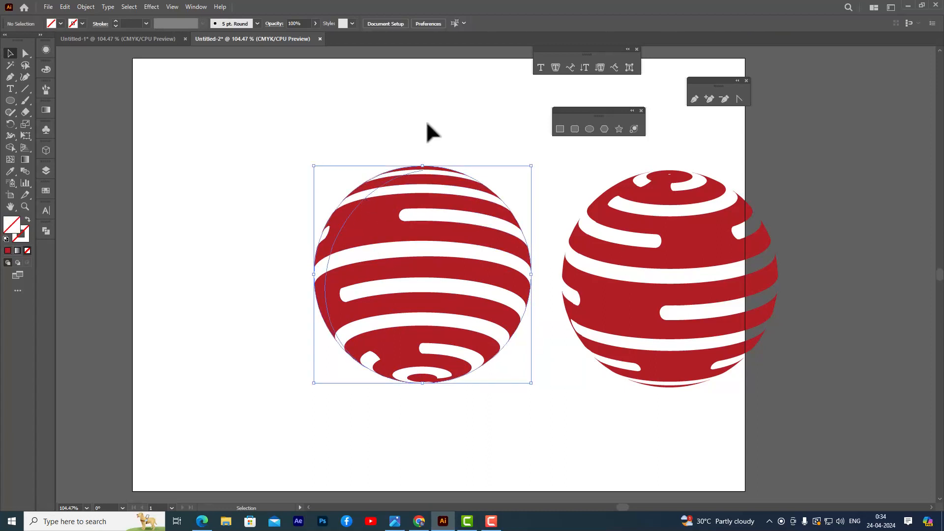
Find and delete the remaining unfilled circular outline path around the back stripes.
{"action": "left_click", "coordinate": [438, 206]}
{"action": "left_click", "coordinate": [399, 114]}
{"action": "left_click_drag", "start_coordinate": [359, 221], "coordinate": [538, 409]}
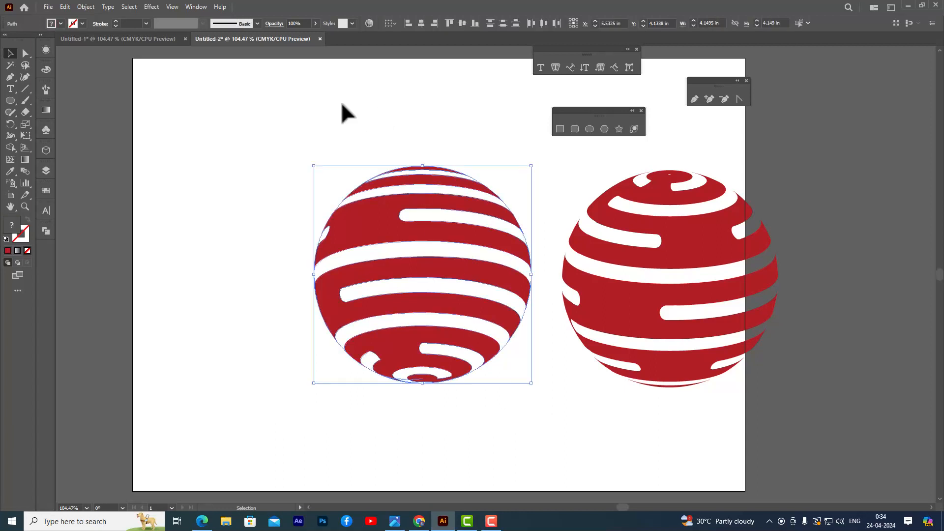
{"action": "left_click", "coordinate": [520, 183]}
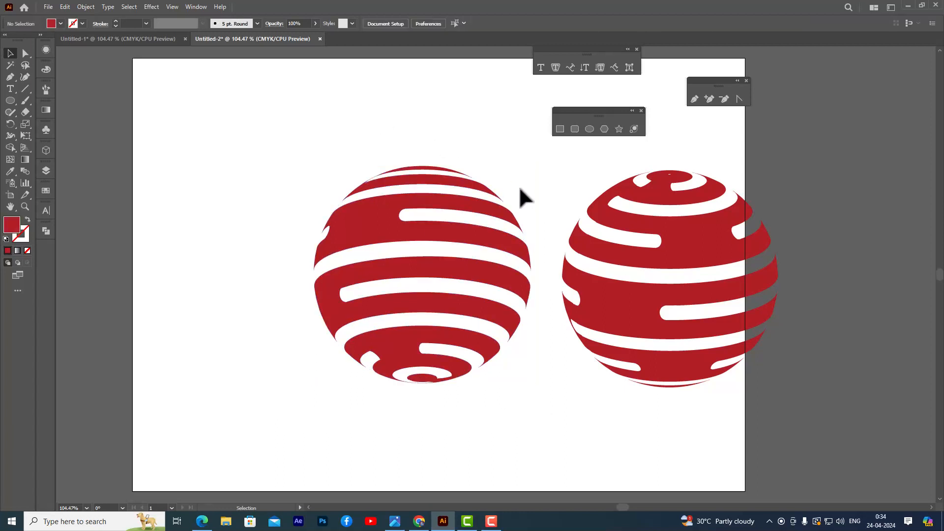
{"action": "left_click", "coordinate": [506, 205]}
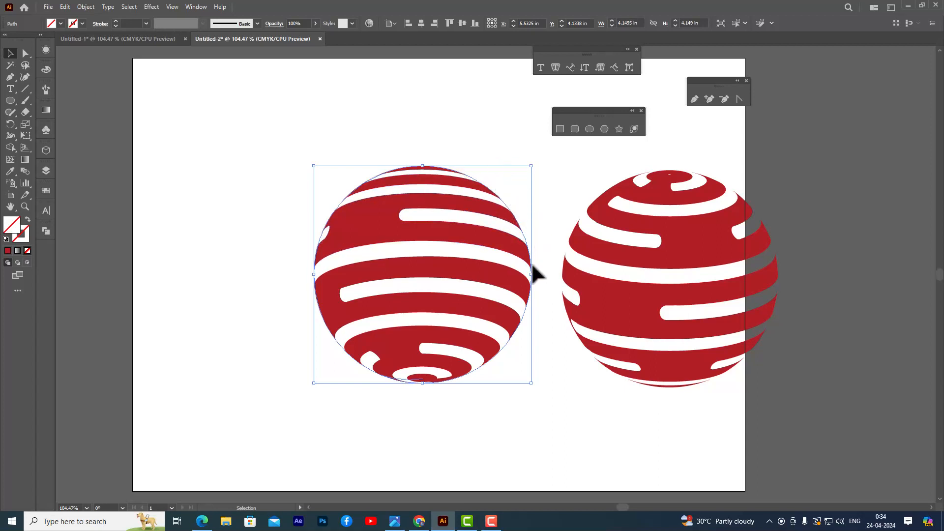
{"action": "left_click", "coordinate": [409, 105]}
{"action": "left_click", "coordinate": [379, 202]}
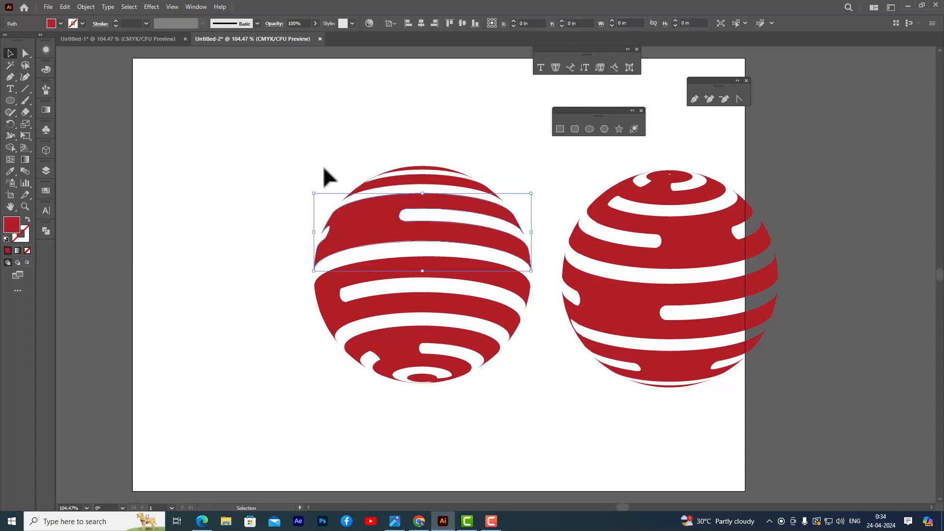
Unite all the back stripes of the left-hand sphere into one shape with Pathfinder.
{"action": "left_click", "coordinate": [277, 169]}
{"action": "left_click_drag", "start_coordinate": [281, 153], "coordinate": [536, 414]}
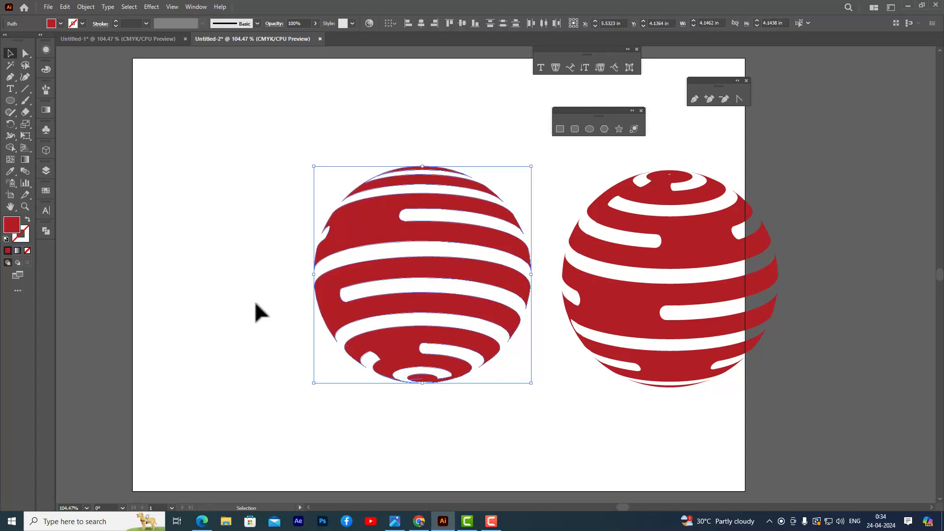
{"action": "left_click", "coordinate": [45, 231]}
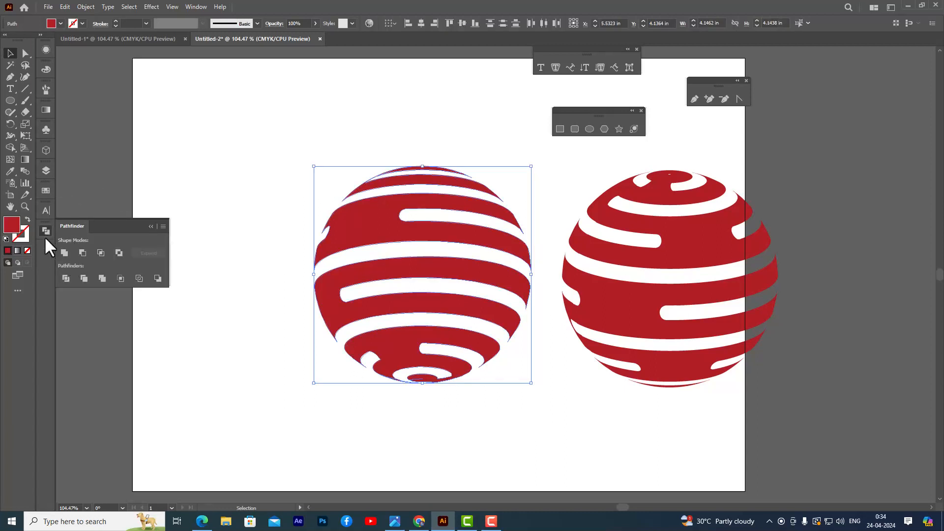
{"action": "left_click", "coordinate": [64, 253]}
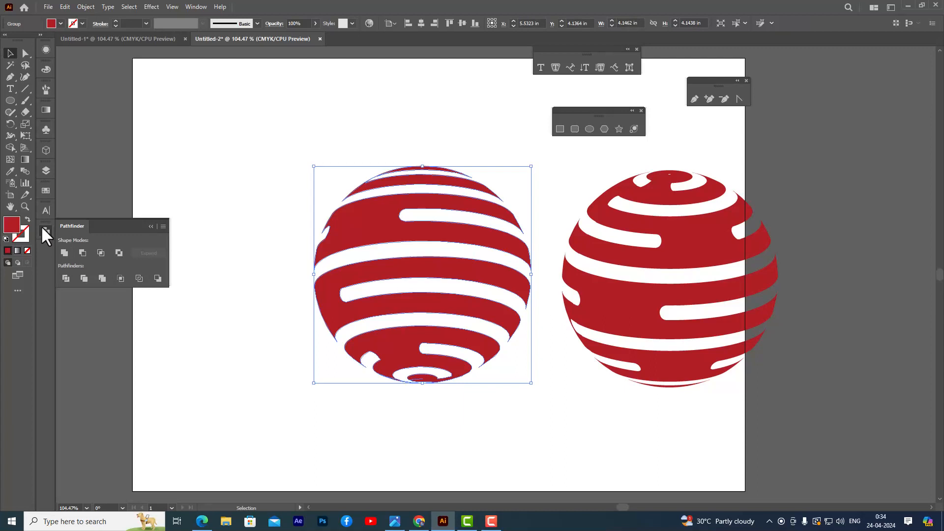
{"action": "left_click", "coordinate": [194, 142]}
Lower the opacity of the united back stripes to 38%.
{"action": "left_click", "coordinate": [647, 219]}
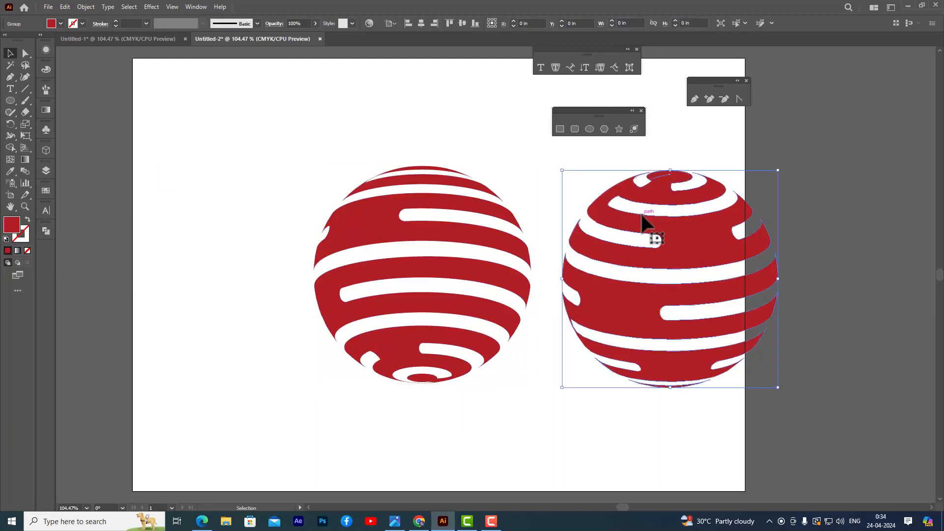
{"action": "left_click", "coordinate": [415, 246]}
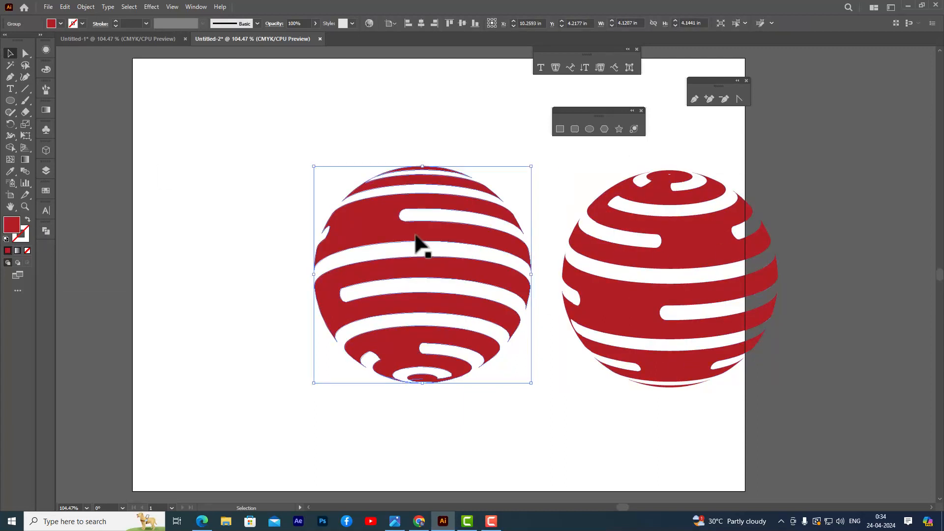
{"action": "left_click", "coordinate": [273, 23]}
{"action": "left_click", "coordinate": [269, 39]}
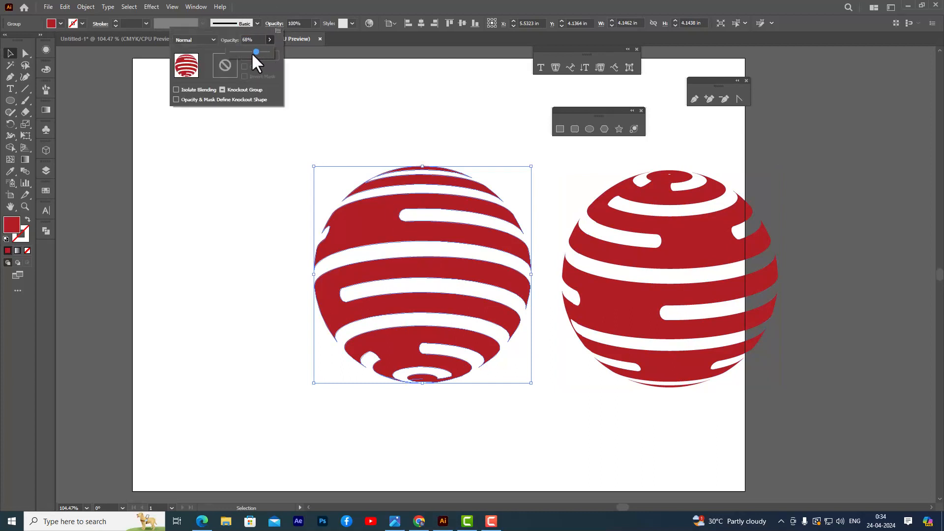
{"action": "left_click_drag", "start_coordinate": [253, 53], "coordinate": [241, 53]}
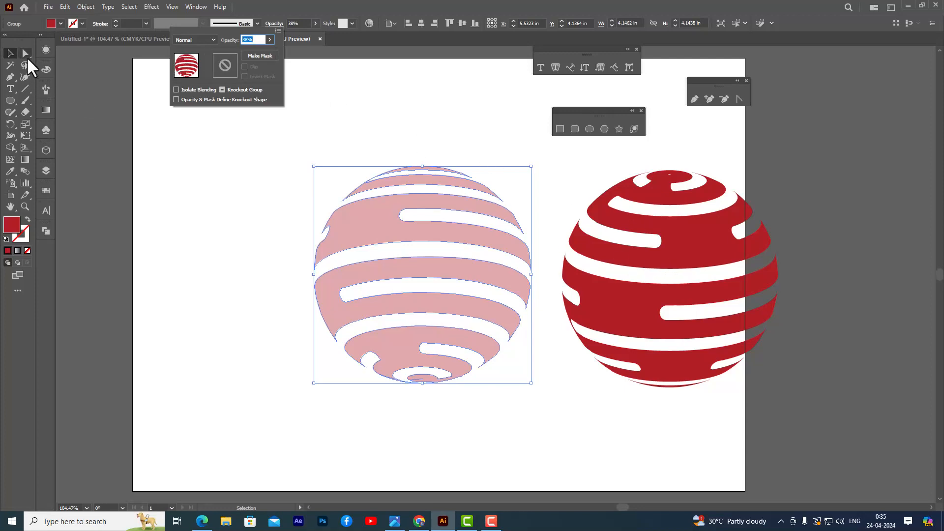
Move the front stripe sphere onto the faded back stripes so the two spheres overlap exactly.
{"action": "left_click", "coordinate": [696, 239]}
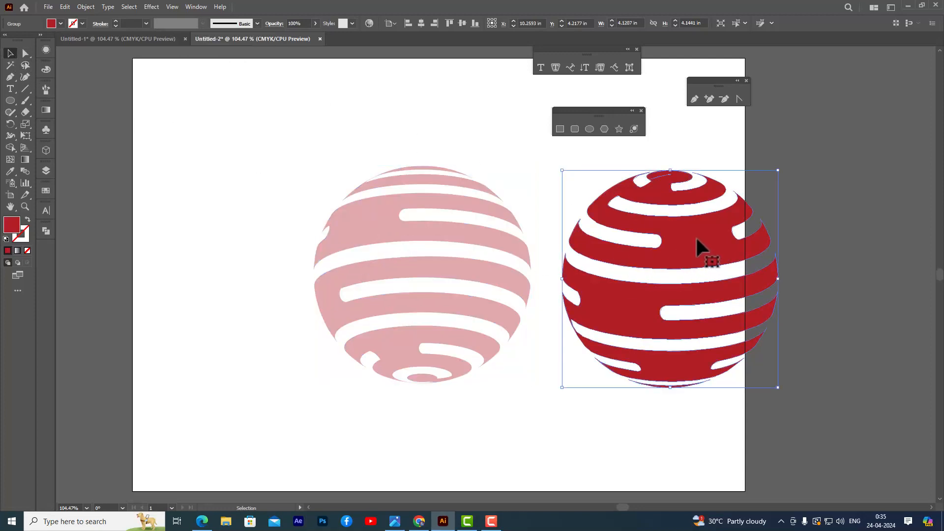
{"action": "left_click_drag", "start_coordinate": [696, 239], "coordinate": [449, 233]}
{"action": "left_click", "coordinate": [626, 258]}
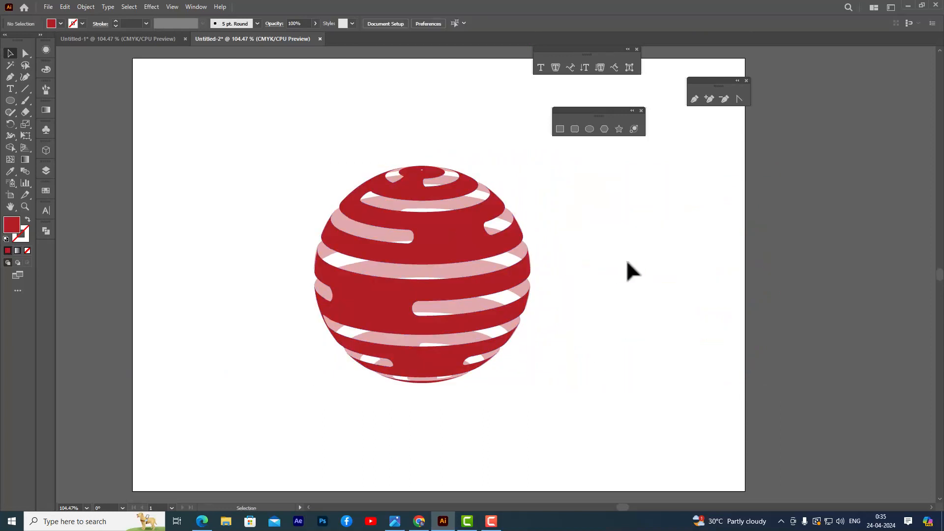
{"action": "left_click", "coordinate": [480, 259]}
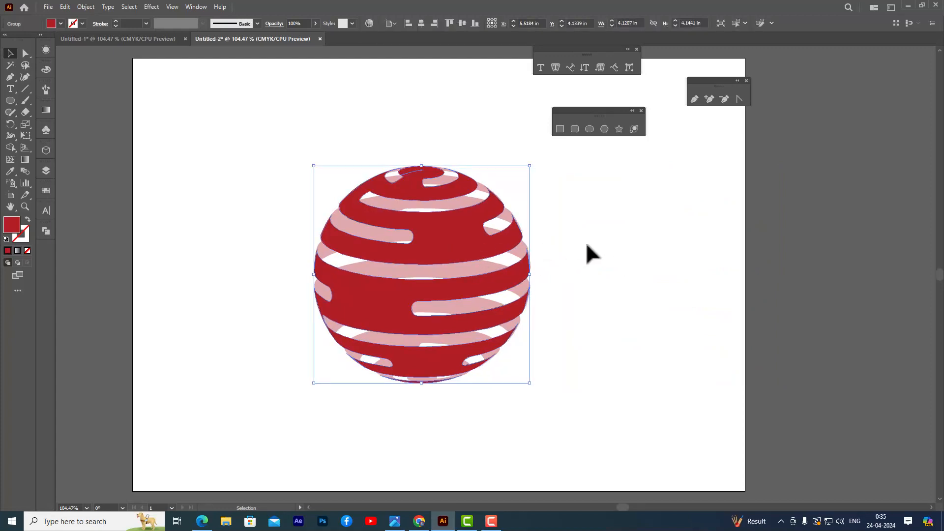
{"action": "left_click", "coordinate": [639, 245]}
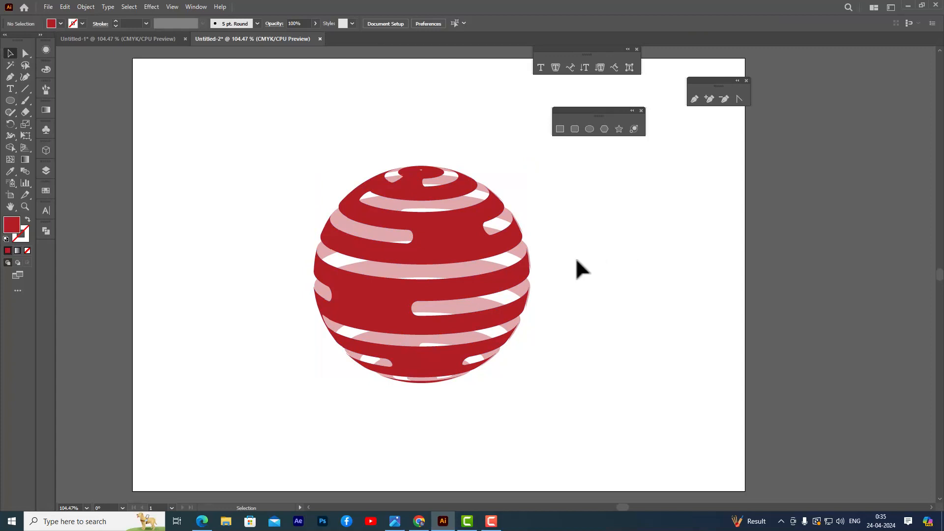
Narrow the faded back stripe group slightly at its left edge to line up with the front stripes.
{"action": "left_click", "coordinate": [532, 294]}
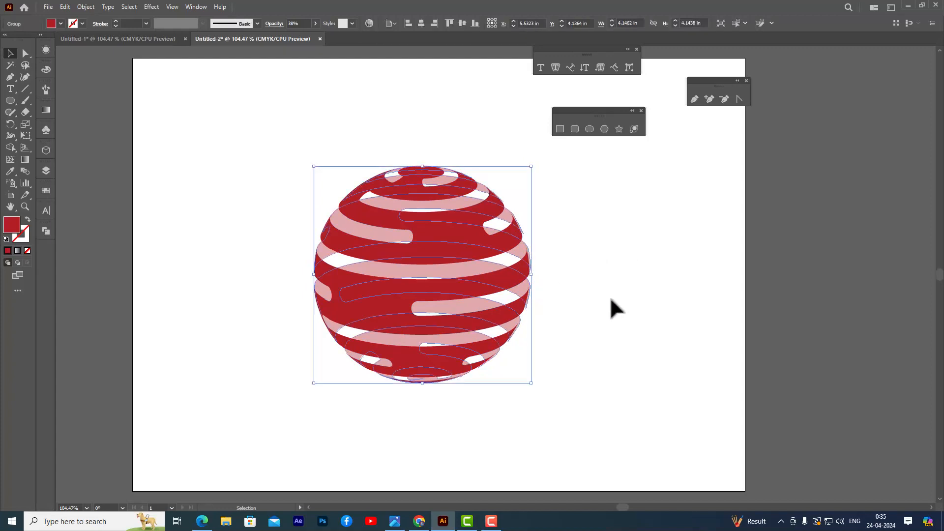
{"action": "key", "text": "ctrl+plus"}
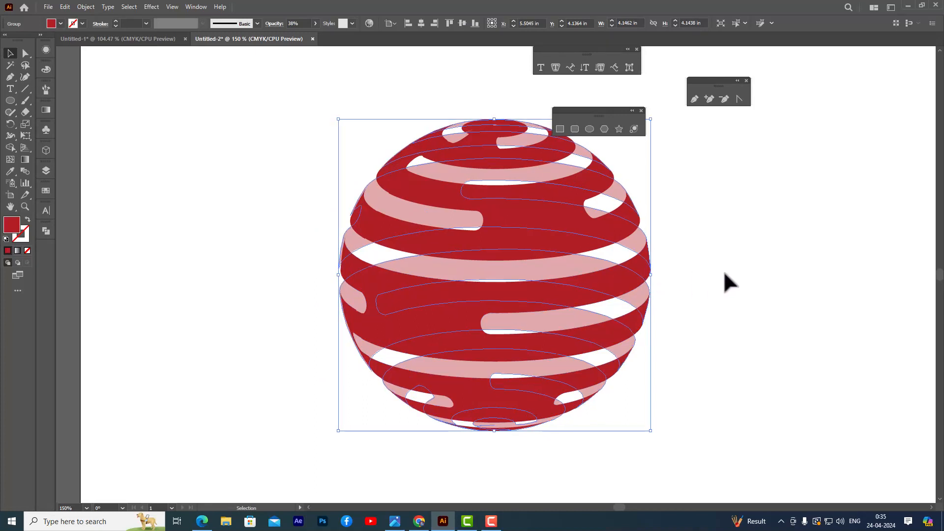
{"action": "left_click", "coordinate": [724, 274]}
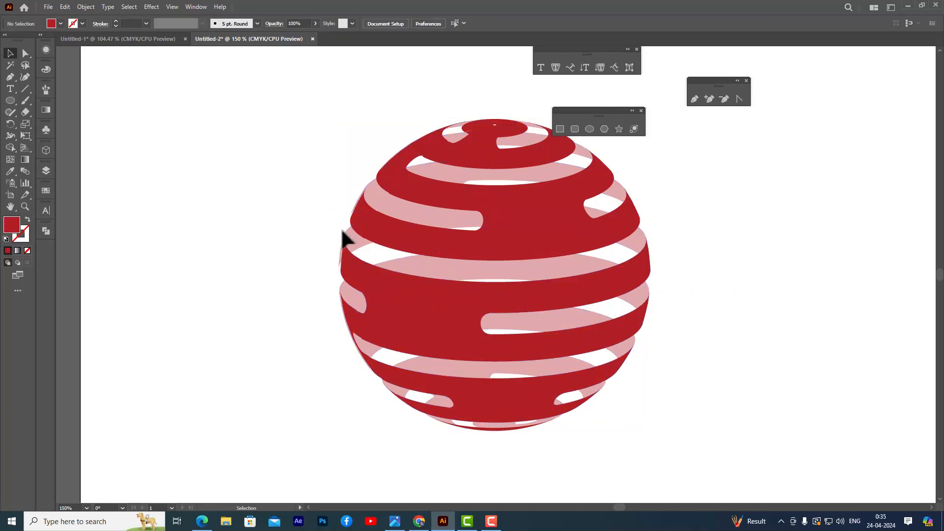
{"action": "left_click", "coordinate": [345, 244]}
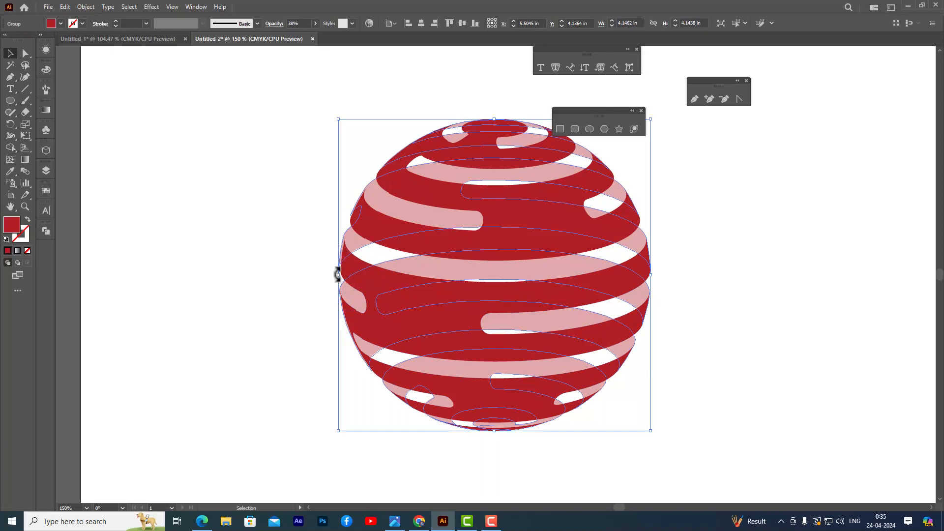
{"action": "left_click_drag", "start_coordinate": [338, 274], "coordinate": [340, 274]}
{"action": "left_click", "coordinate": [302, 241]}
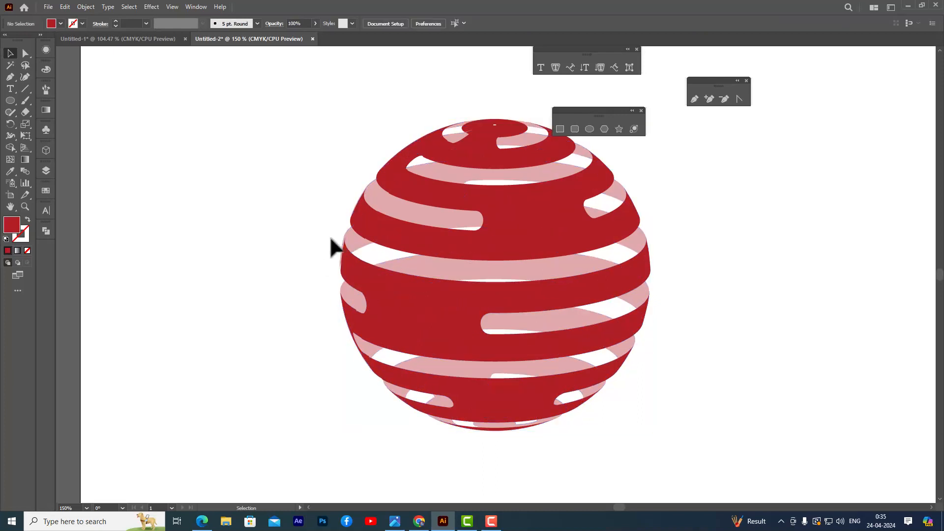
Widen the front stripe group slightly at its left edge to cover the edge of the back stripes.
{"action": "left_click", "coordinate": [359, 283]}
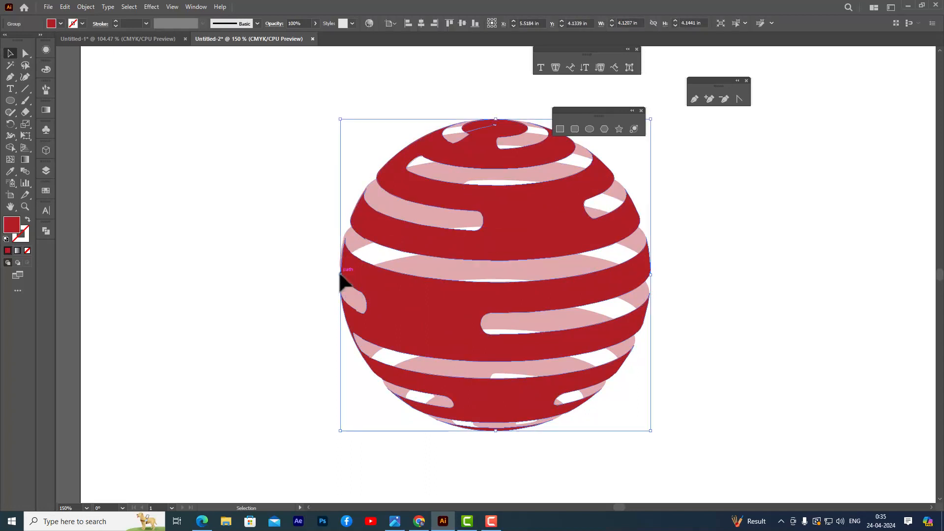
{"action": "left_click_drag", "start_coordinate": [340, 274], "coordinate": [339, 273]}
{"action": "left_click", "coordinate": [285, 250]}
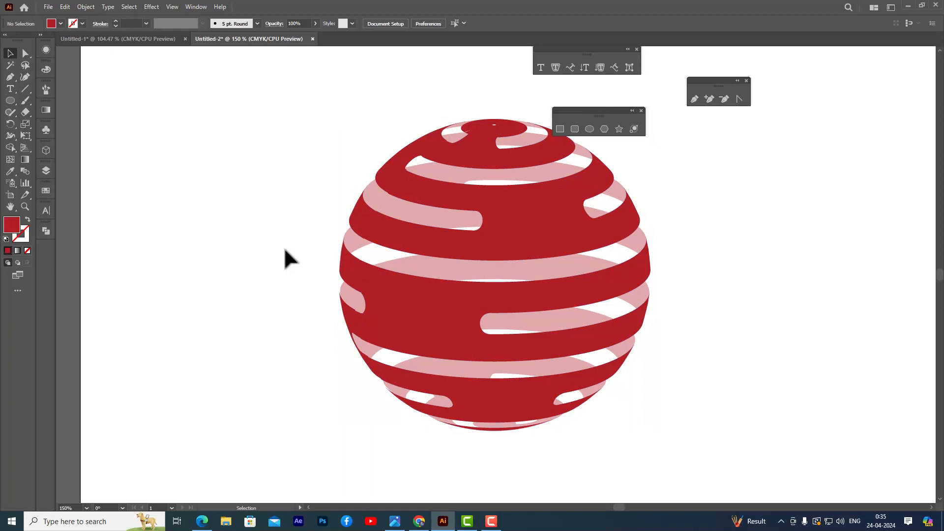
Move the floating shape and type tool sets clear of the sphere and return the view to 100%.
{"action": "left_click_drag", "start_coordinate": [569, 111], "coordinate": [760, 120]}
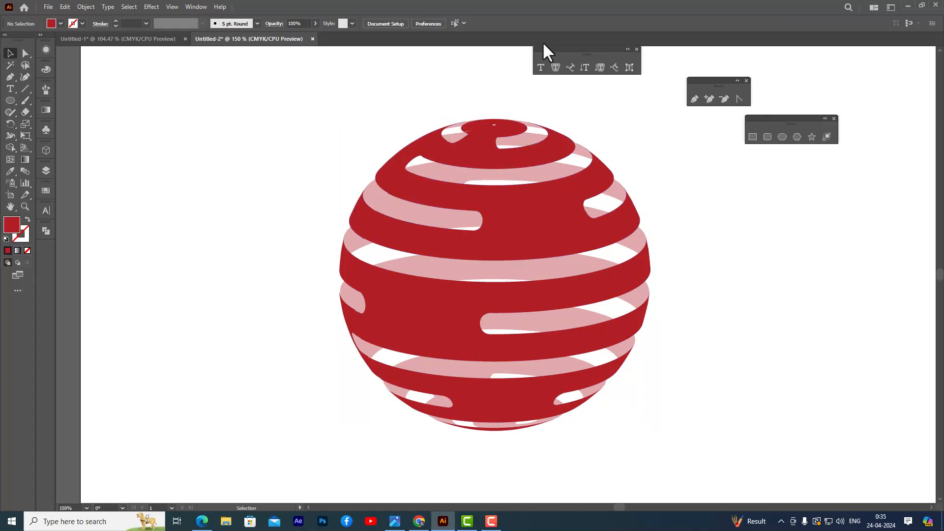
{"action": "left_click_drag", "start_coordinate": [543, 49], "coordinate": [619, 51]}
{"action": "key", "text": "ctrl+1"}
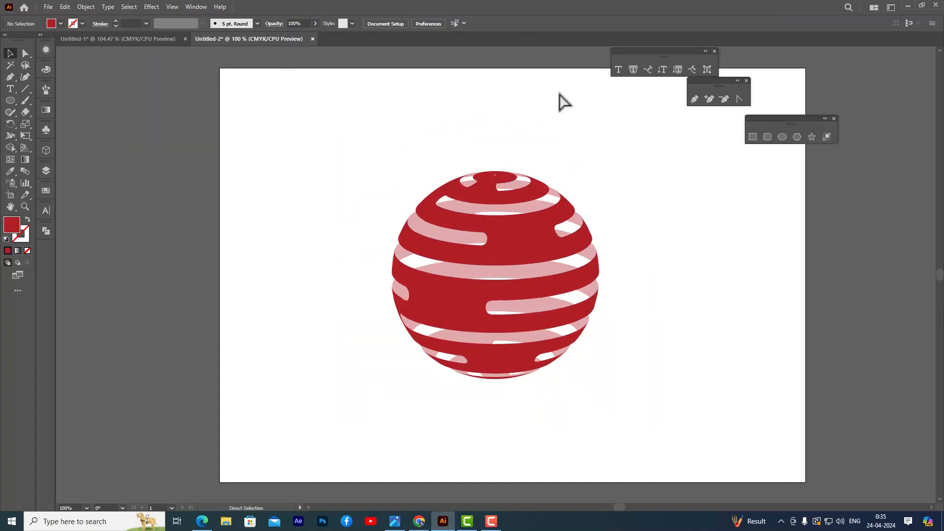
Rotate the front and back stripes together clockwise so the bands slope down to the right.
{"action": "left_click", "coordinate": [516, 253]}
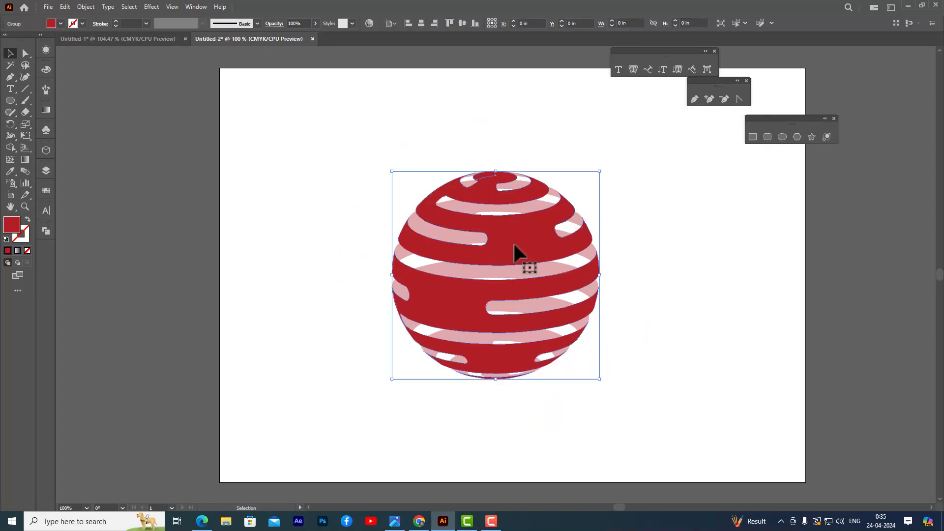
{"action": "left_click", "coordinate": [411, 196]}
{"action": "left_click_drag", "start_coordinate": [352, 154], "coordinate": [654, 423]}
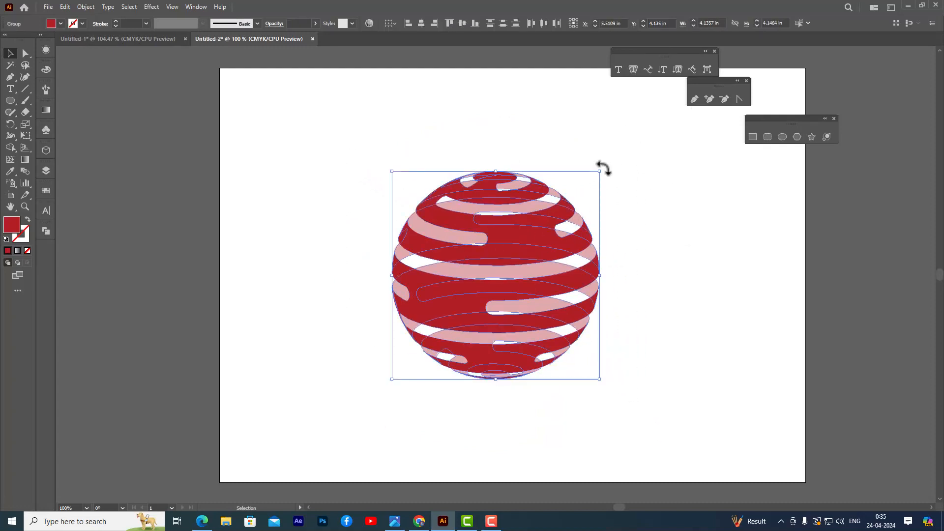
{"action": "left_click_drag", "start_coordinate": [603, 168], "coordinate": [634, 234]}
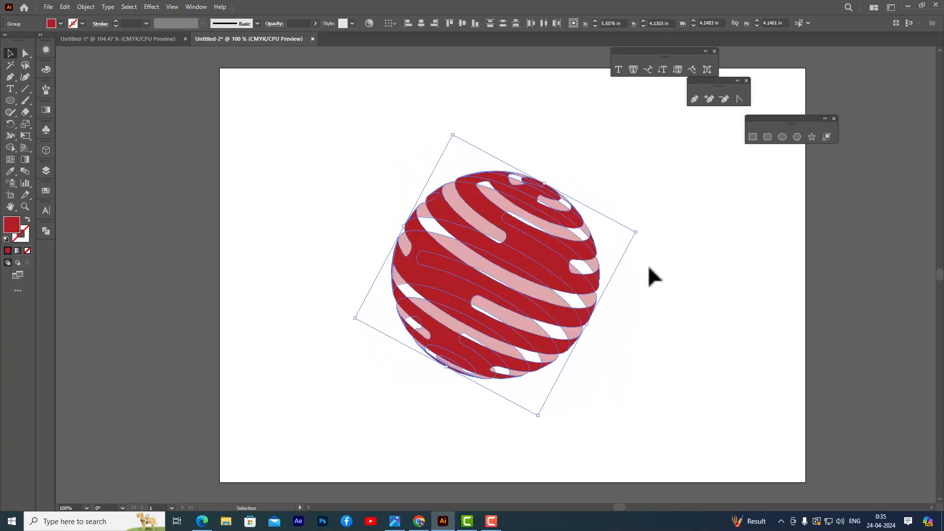
{"action": "left_click", "coordinate": [649, 268]}
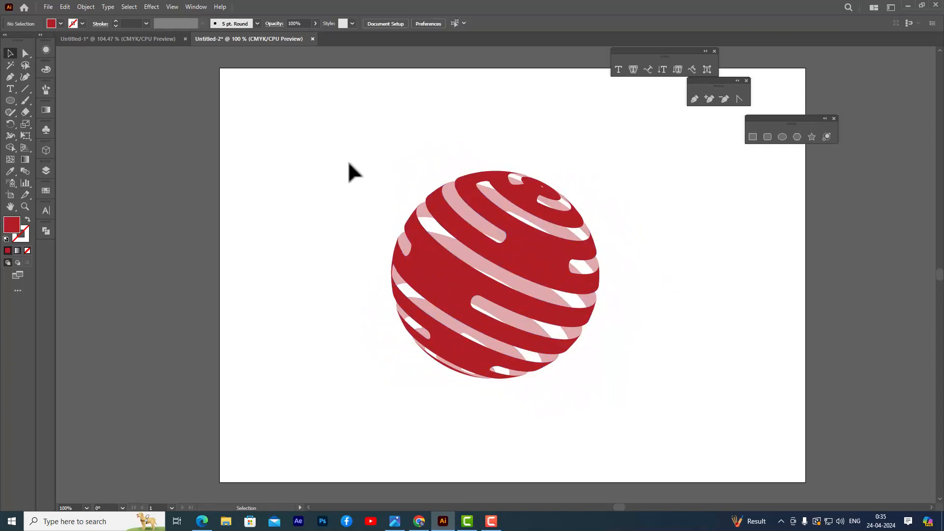
Enlarge the whole tilted sphere proportionally to about 4.85 in wide and shift it toward the artboard's upper left.
{"action": "left_click_drag", "start_coordinate": [348, 145], "coordinate": [685, 449]}
{"action": "left_click_drag", "start_coordinate": [636, 233], "coordinate": [661, 225]}
{"action": "left_click_drag", "start_coordinate": [549, 250], "coordinate": [497, 240]}
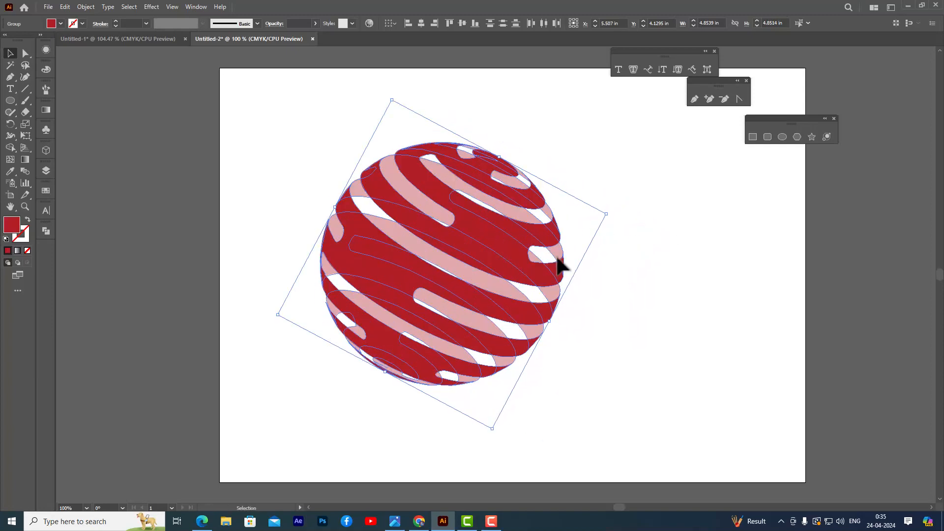
{"action": "left_click", "coordinate": [606, 268]}
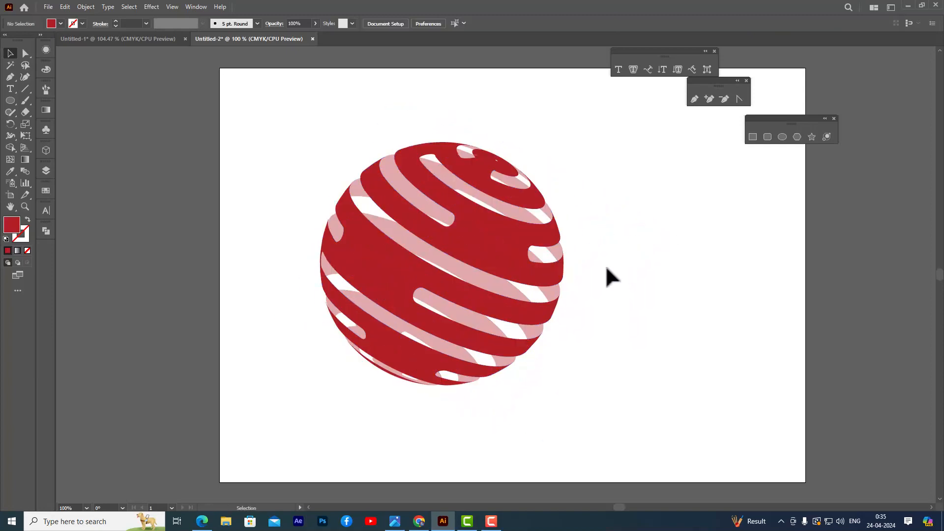
Fill the front stripes with the Orange, Yellow gradient and shift its midpoint toward the red end.
{"action": "left_click", "coordinate": [514, 259]}
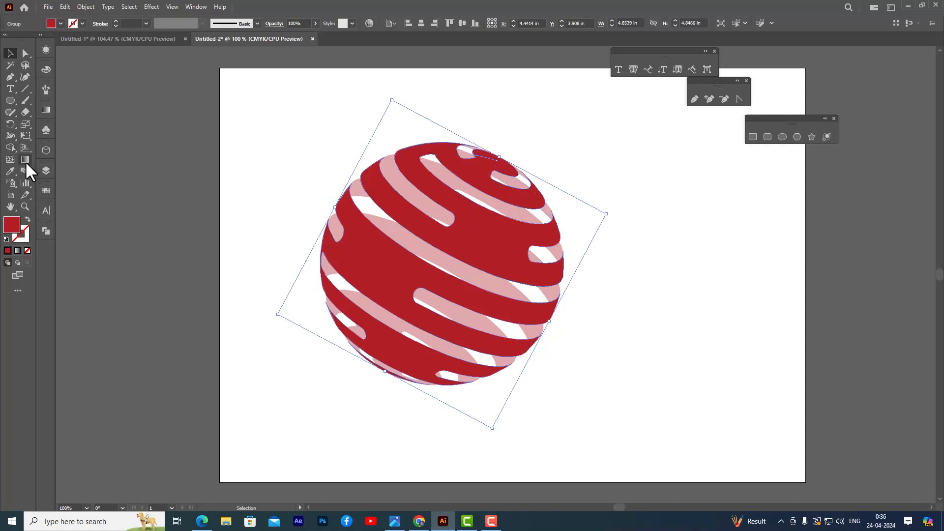
{"action": "left_click", "coordinate": [44, 110]}
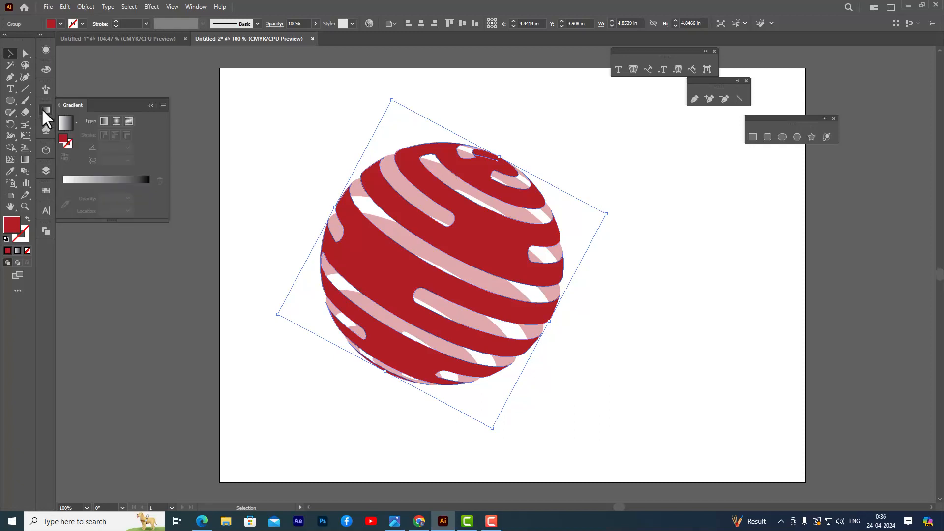
{"action": "left_click", "coordinate": [76, 121]}
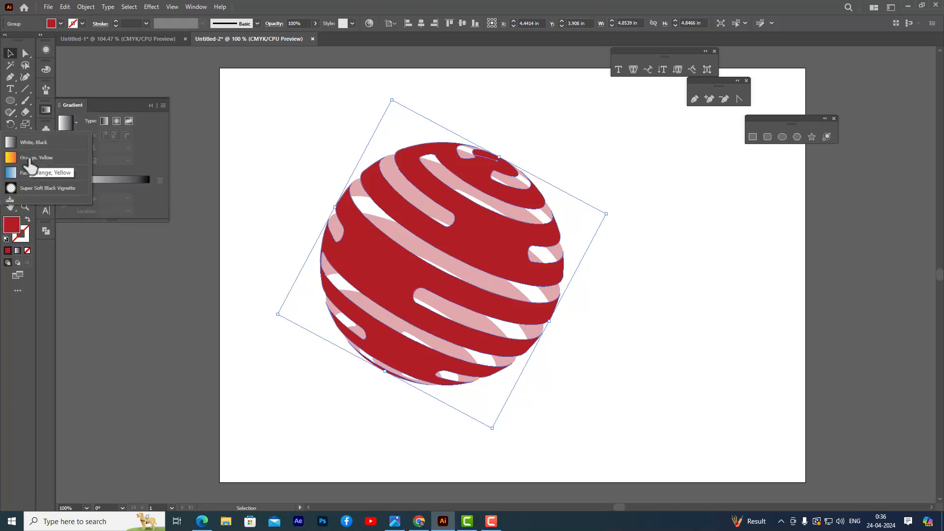
{"action": "left_click", "coordinate": [39, 158]}
{"action": "left_click_drag", "start_coordinate": [120, 186], "coordinate": [94, 261]}
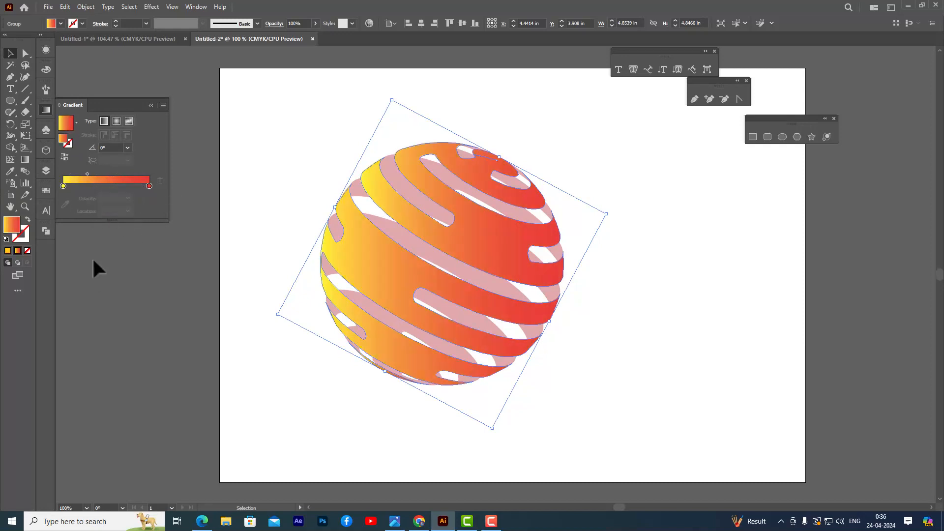
{"action": "left_click_drag", "start_coordinate": [84, 173], "coordinate": [104, 173]}
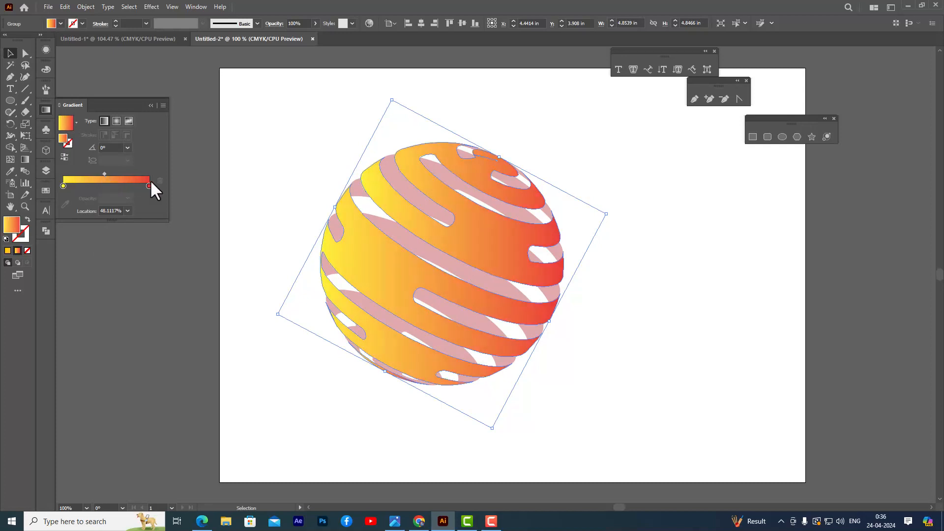
Make the front stripes' gradient radial, move its yellow stop slightly inward and set the midpoint to about 48%.
{"action": "left_click", "coordinate": [116, 120]}
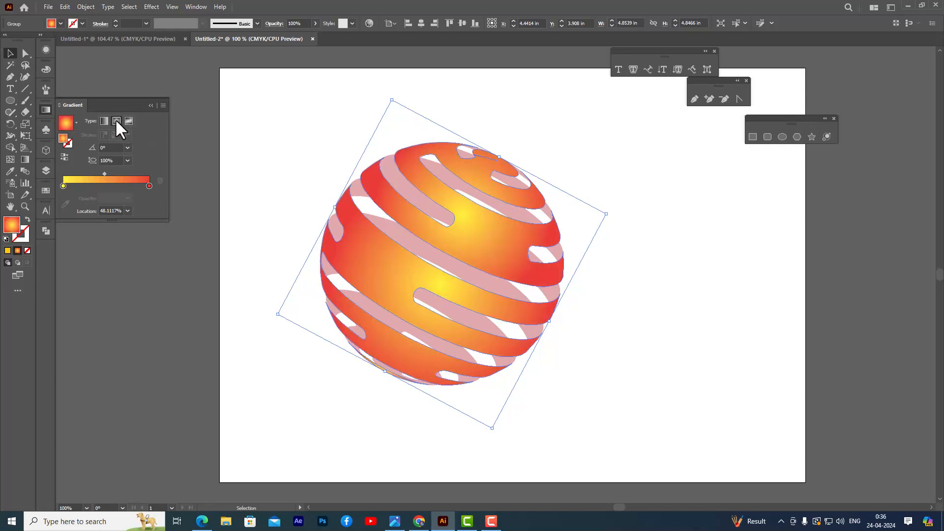
{"action": "left_click_drag", "start_coordinate": [104, 175], "coordinate": [113, 174]}
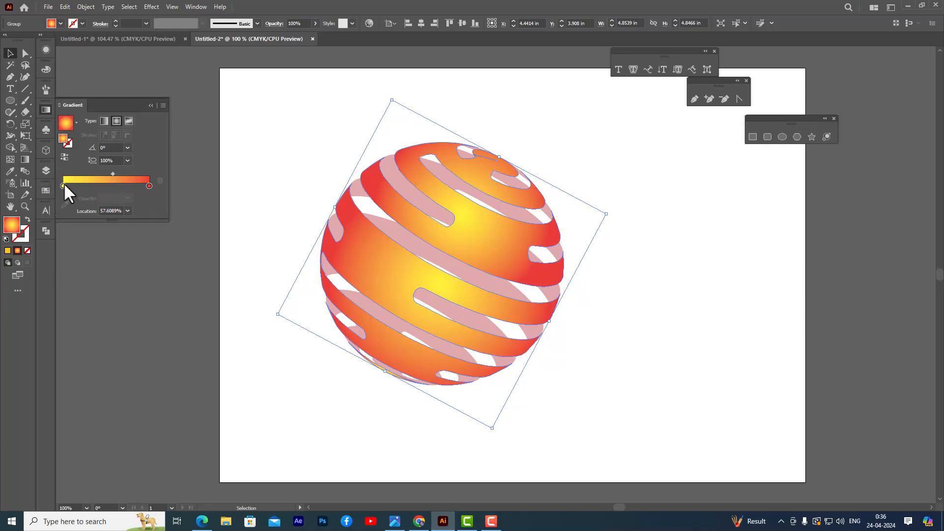
{"action": "left_click_drag", "start_coordinate": [64, 183], "coordinate": [110, 172]}
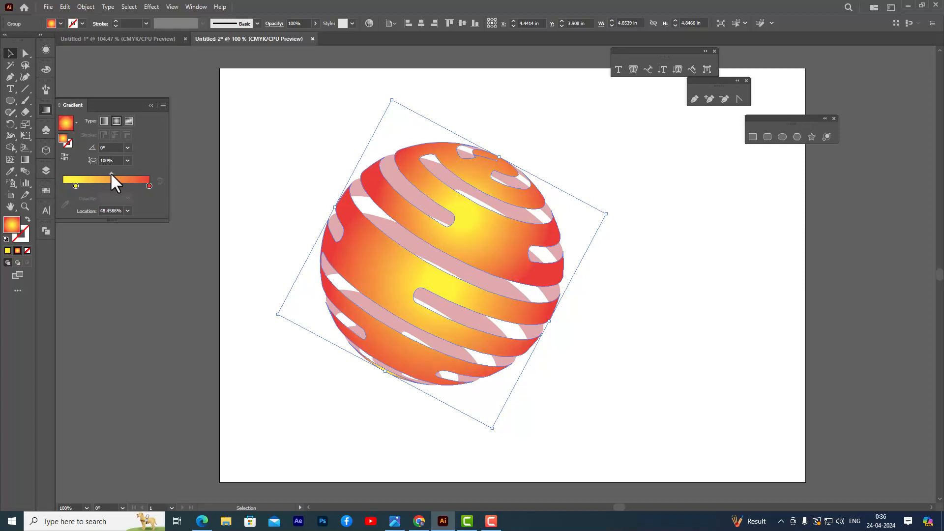
{"action": "left_click", "coordinate": [254, 116]}
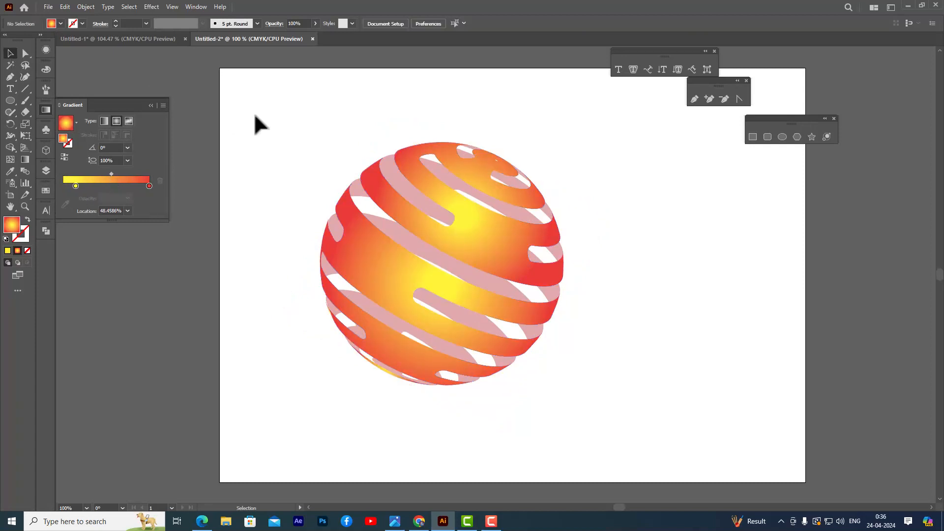
Apply a Multiply drop shadow with 60% opacity to the front stripes, keeping the default offsets and blur.
{"action": "left_click", "coordinate": [476, 223]}
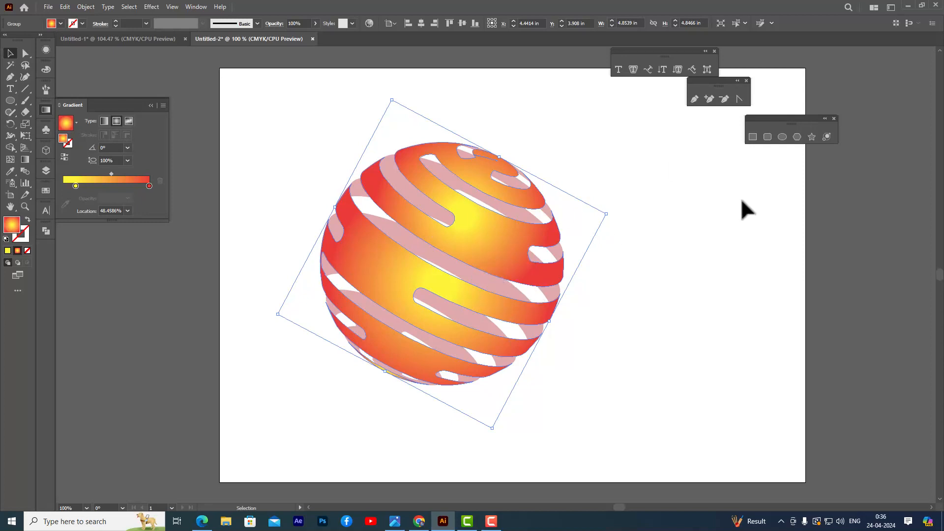
{"action": "left_click", "coordinate": [553, 165]}
{"action": "left_click", "coordinate": [502, 190]}
{"action": "left_click", "coordinate": [150, 8]}
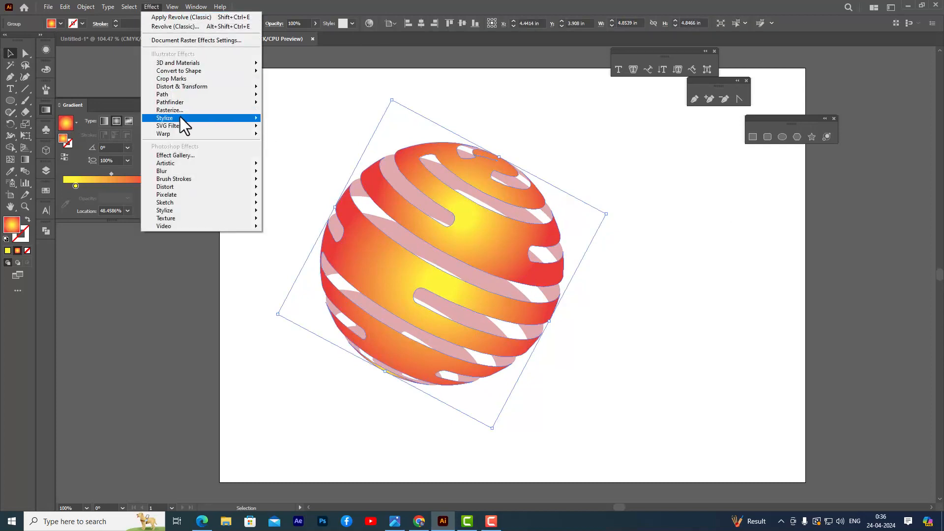
{"action": "mouse_move", "coordinate": [180, 118]}
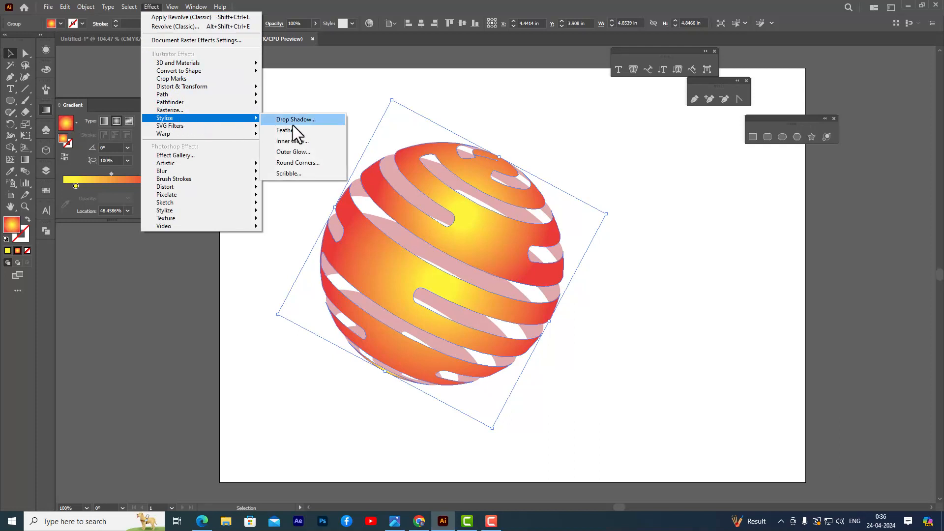
{"action": "left_click", "coordinate": [321, 121]}
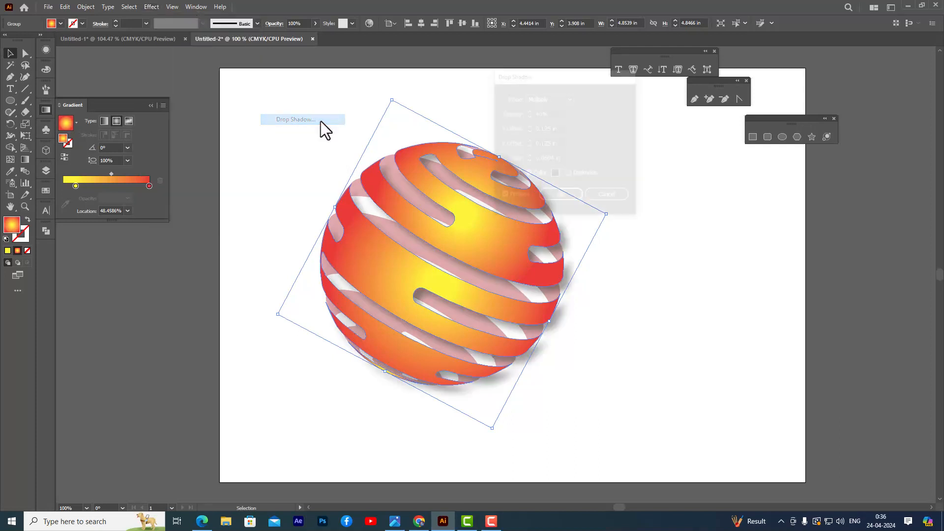
{"action": "left_click_drag", "start_coordinate": [564, 77], "coordinate": [662, 81]}
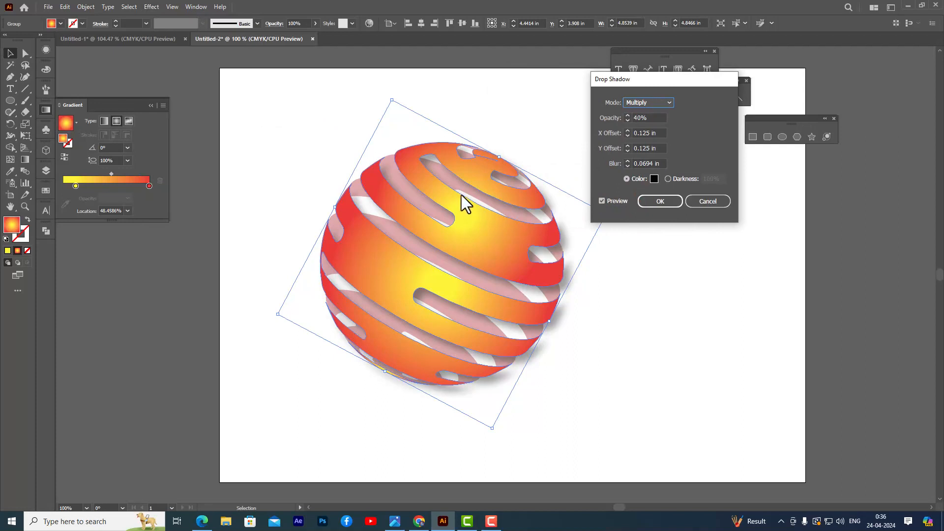
{"action": "left_click", "coordinate": [639, 120]}
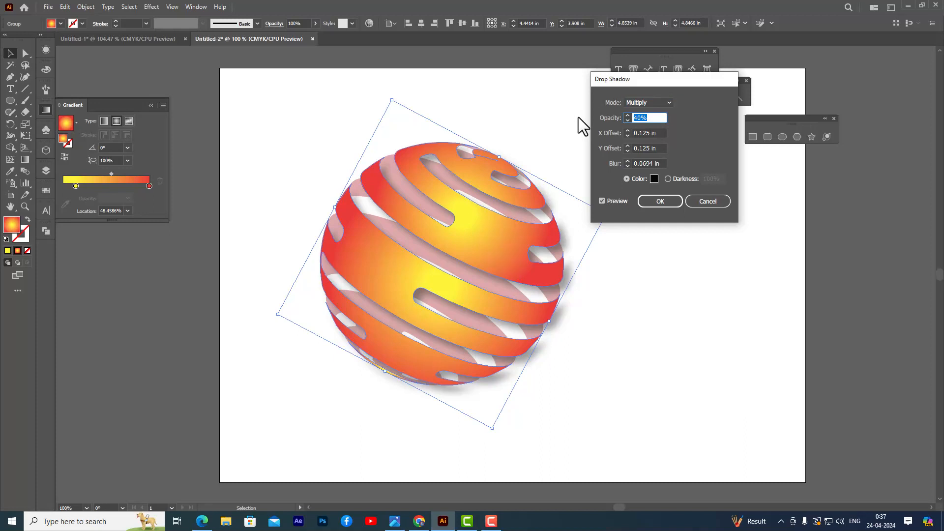
{"action": "type", "text": "60"}
{"action": "left_click", "coordinate": [659, 133]}
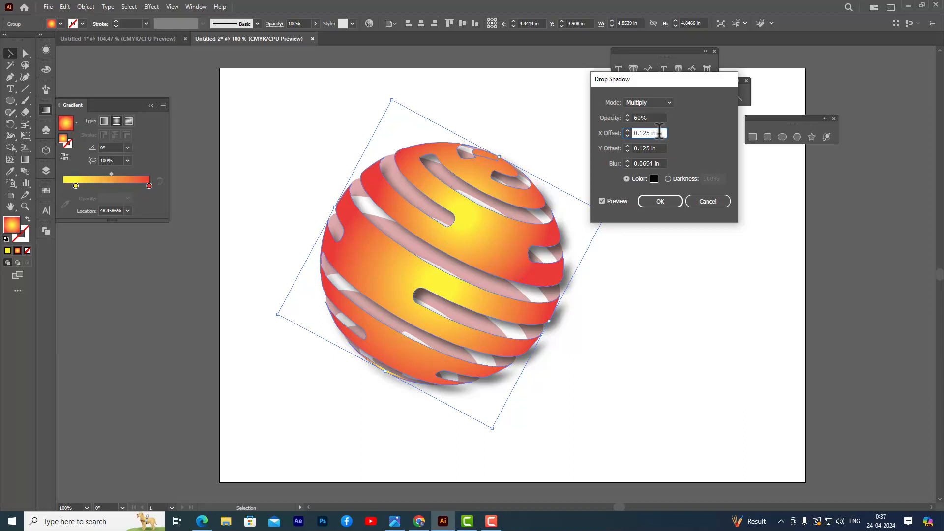
{"action": "left_click", "coordinate": [654, 203]}
{"action": "left_click", "coordinate": [655, 263]}
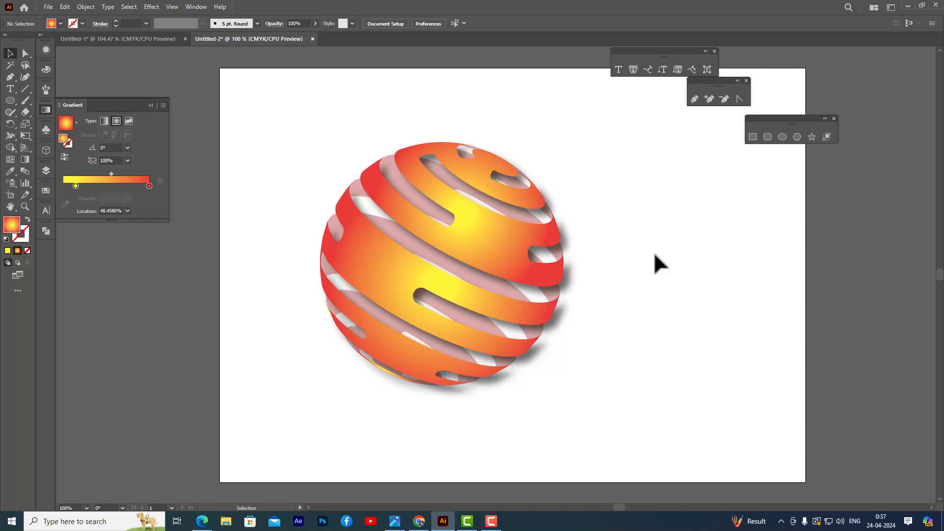
Clear the floating tool groups out of the way and draw a circle about 3.29 in wide beside the striped sphere.
{"action": "left_click_drag", "start_coordinate": [658, 55], "coordinate": [698, 38]}
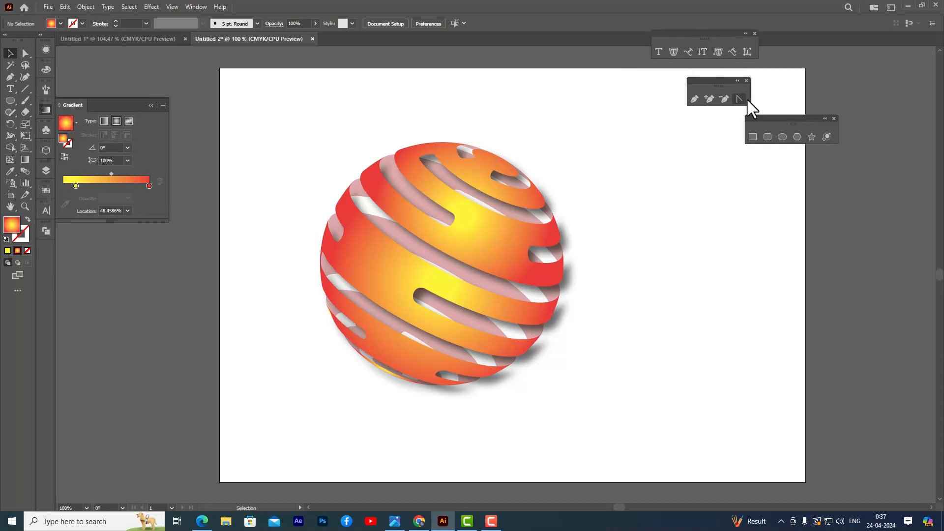
{"action": "left_click_drag", "start_coordinate": [710, 83], "coordinate": [737, 73]}
{"action": "left_click", "coordinate": [781, 137]}
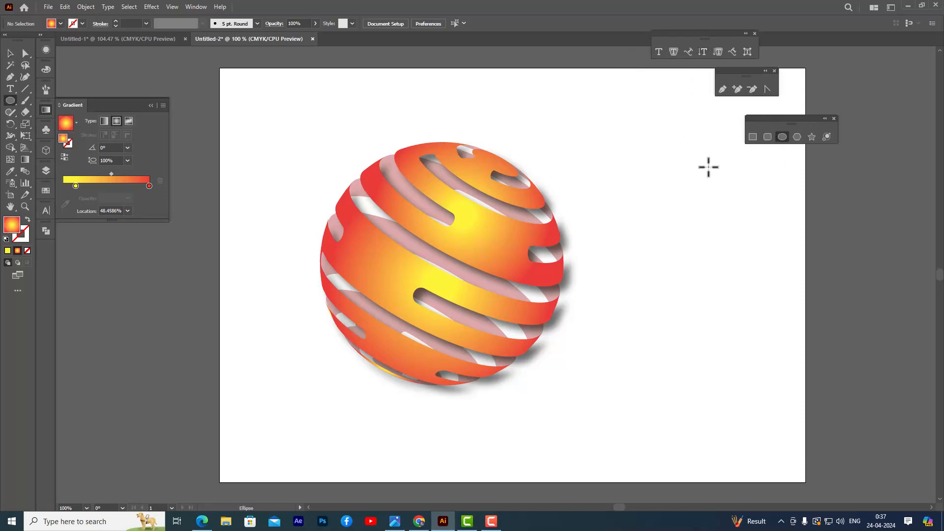
{"action": "left_click_drag", "start_coordinate": [633, 161], "coordinate": [773, 322]}
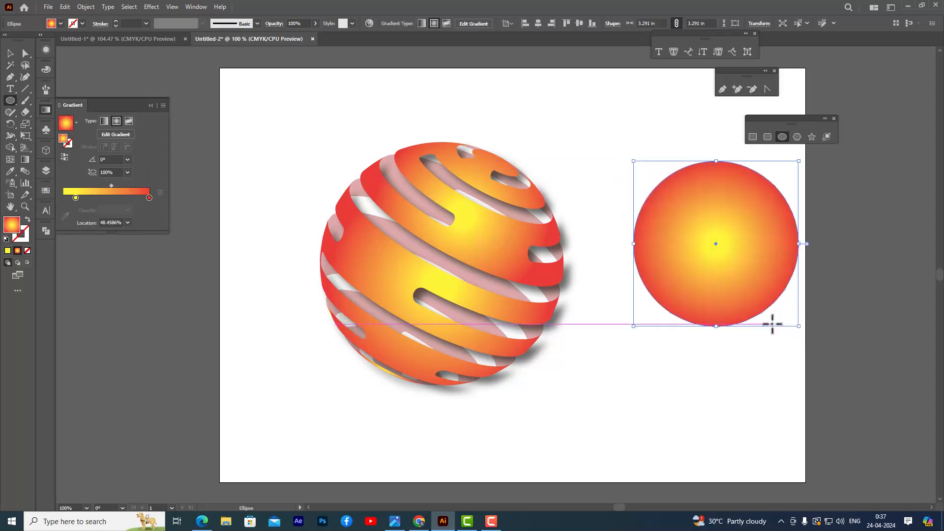
Replace the new circle's gradient with a solid dark navy blue fill.
{"action": "left_click", "coordinate": [7, 250]}
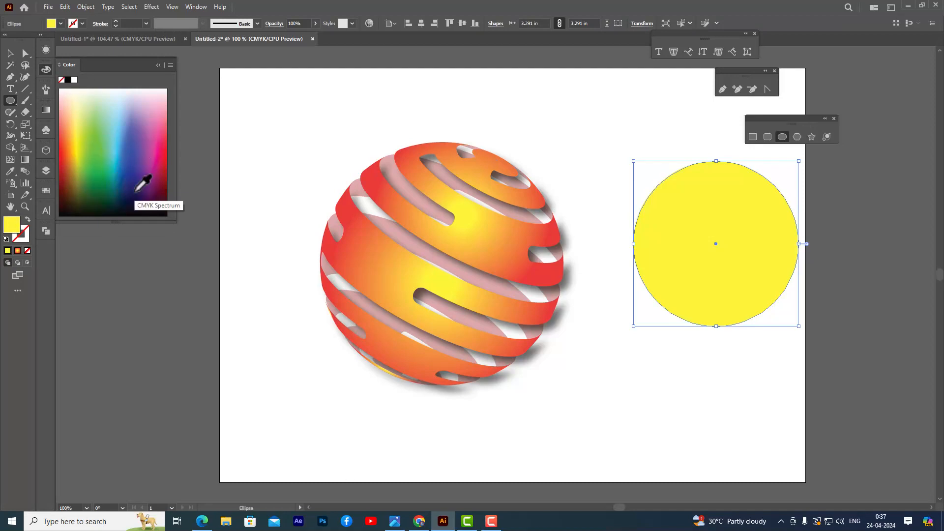
{"action": "left_click", "coordinate": [143, 185]}
{"action": "key", "text": "v"}
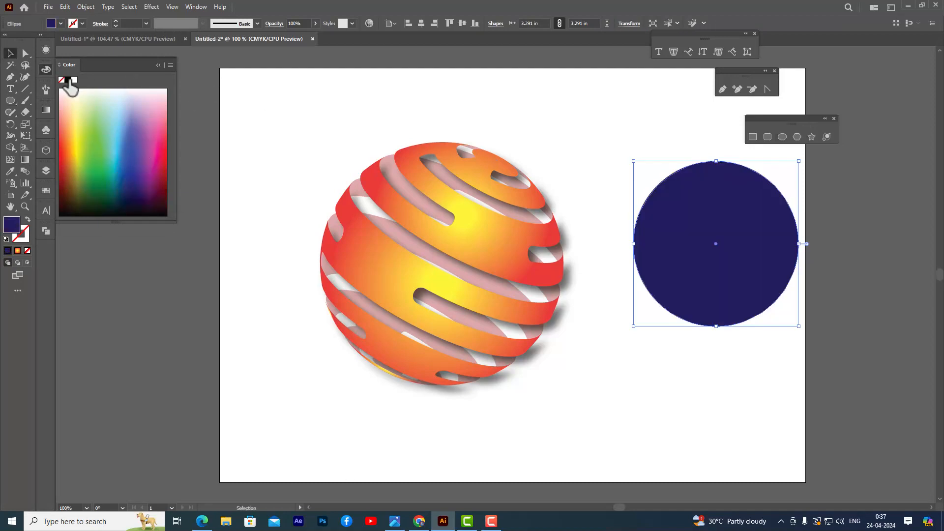
{"action": "left_click", "coordinate": [49, 70]}
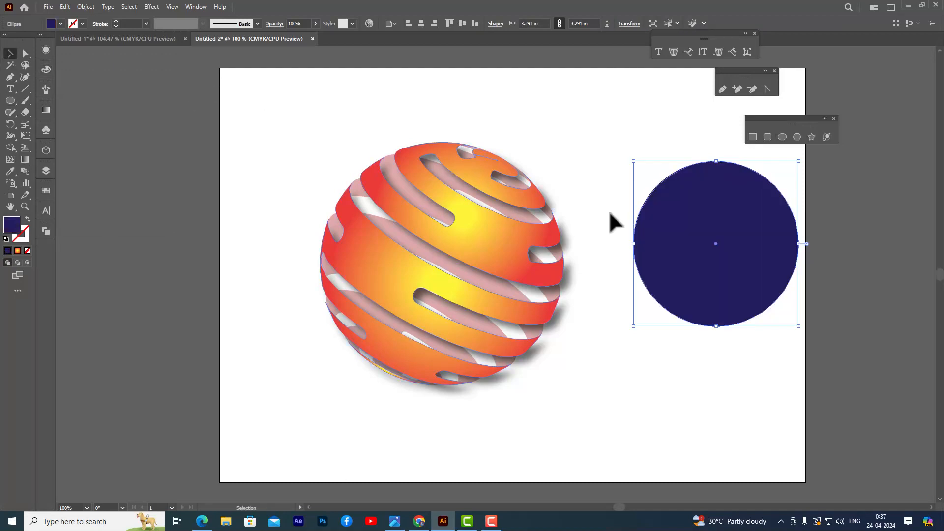
Delete the circle's right anchor point to leave only the left half circle.
{"action": "left_click", "coordinate": [25, 53]}
{"action": "left_click", "coordinate": [801, 244]}
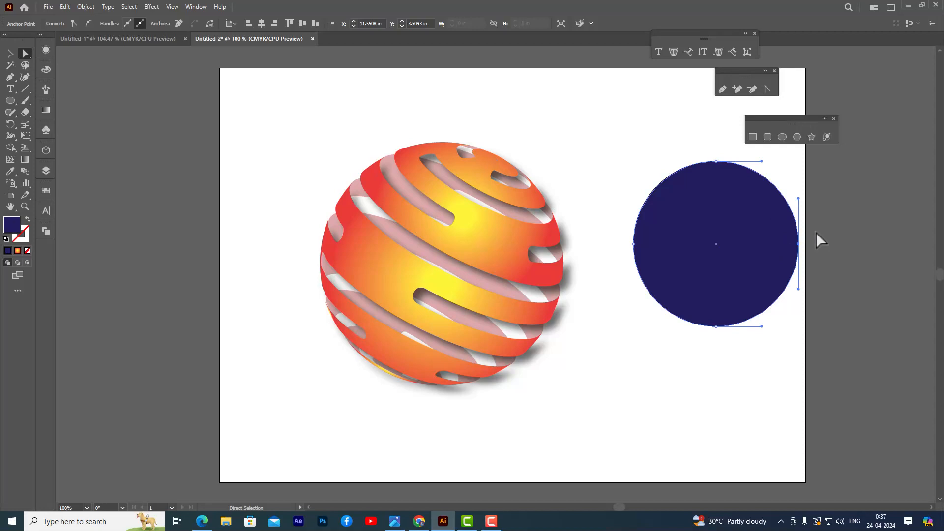
{"action": "left_click", "coordinate": [799, 244]}
{"action": "key", "text": "Delete"}
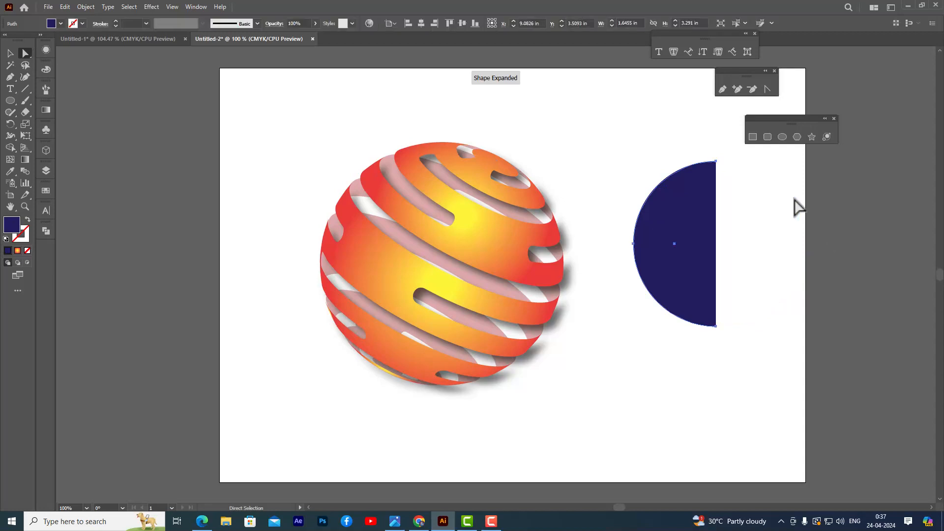
Move the navy half circle slightly down and left and enlarge it proportionally to about 1.85 by 3.70 in.
{"action": "left_click", "coordinate": [9, 54]}
{"action": "left_click", "coordinate": [196, 121]}
{"action": "left_click_drag", "start_coordinate": [678, 278], "coordinate": [680, 283]}
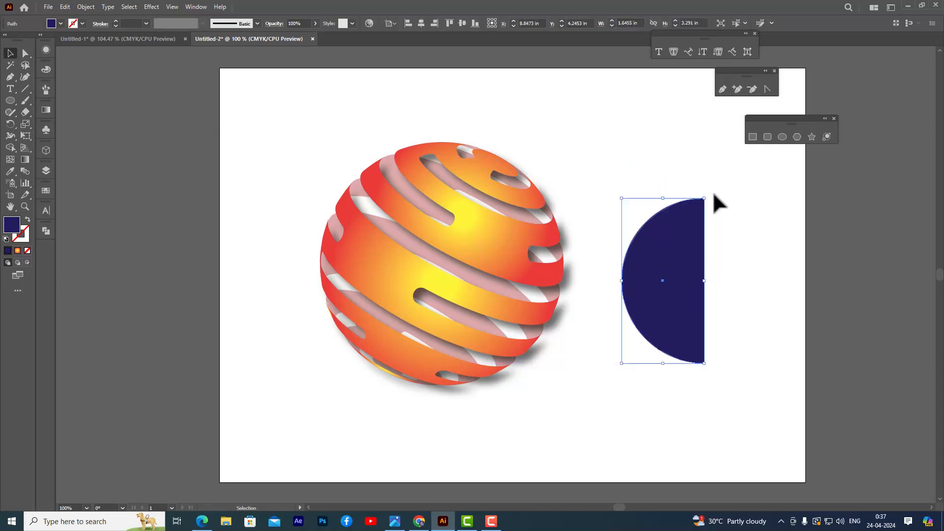
{"action": "left_click_drag", "start_coordinate": [708, 198], "coordinate": [716, 190]}
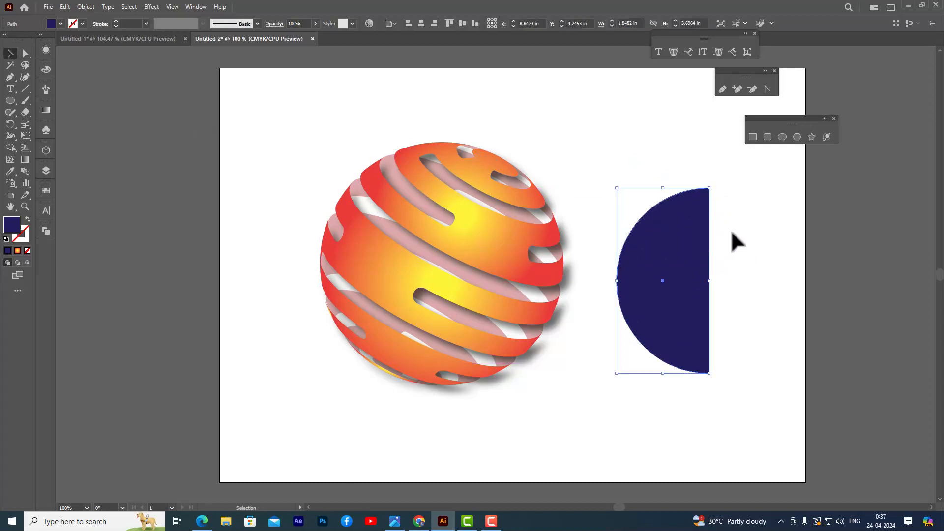
Apply the classic 3D Revolve to the half circle at 360°, revolving from the Right Edge.
{"action": "left_click", "coordinate": [151, 7]}
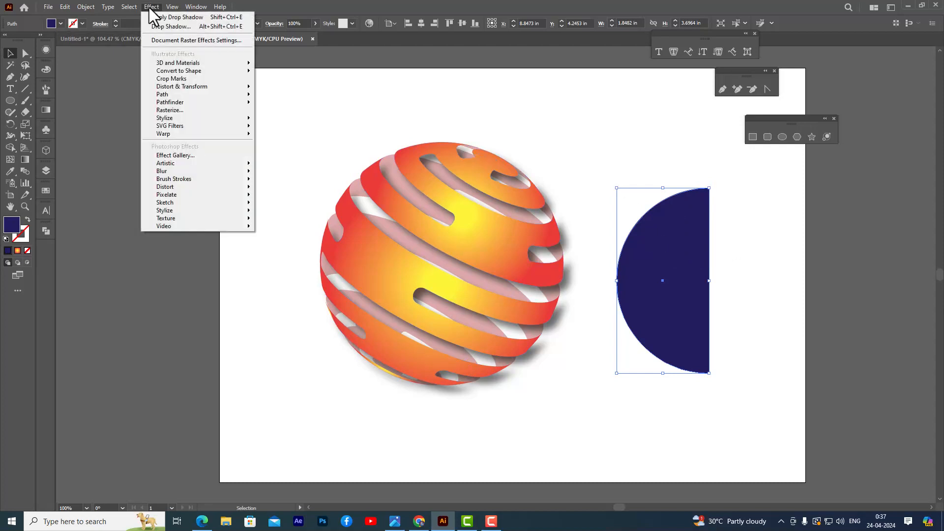
{"action": "mouse_move", "coordinate": [197, 63]}
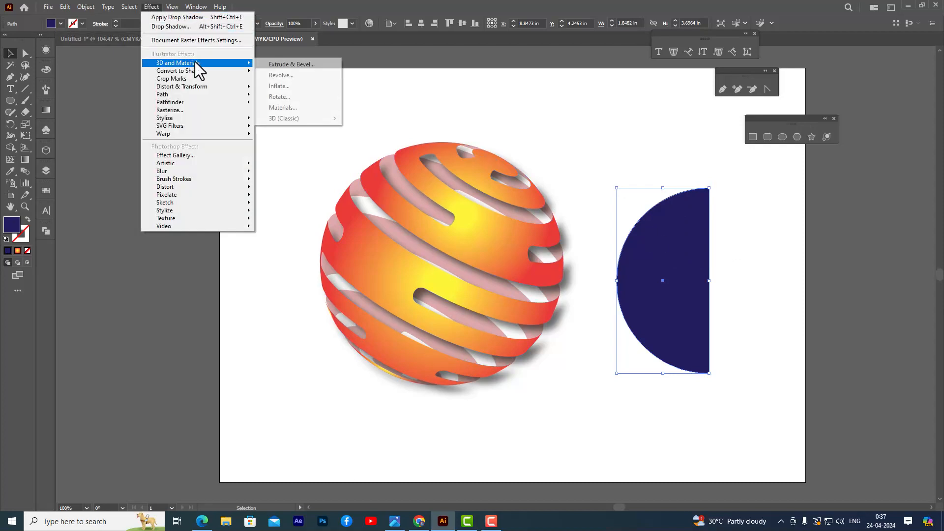
{"action": "mouse_move", "coordinate": [309, 119]}
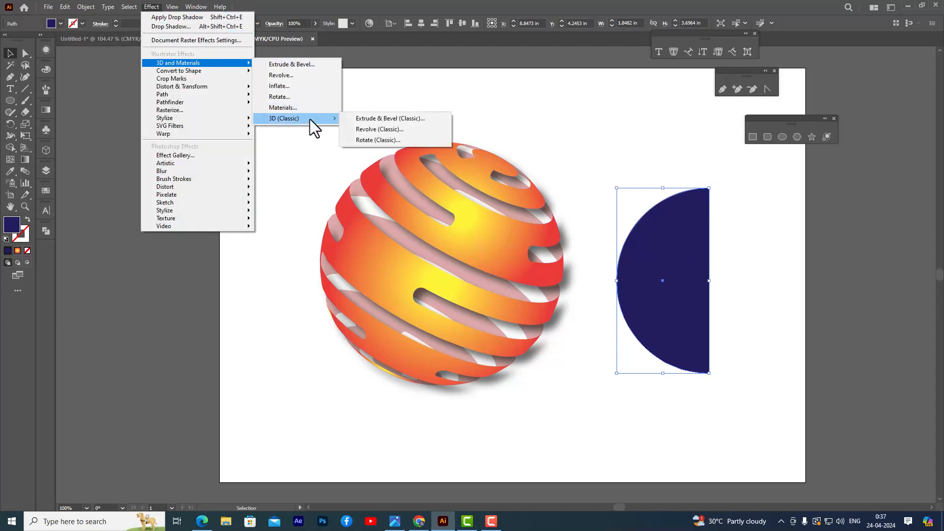
{"action": "left_click", "coordinate": [409, 129]}
{"action": "left_click_drag", "start_coordinate": [644, 24], "coordinate": [799, 24]}
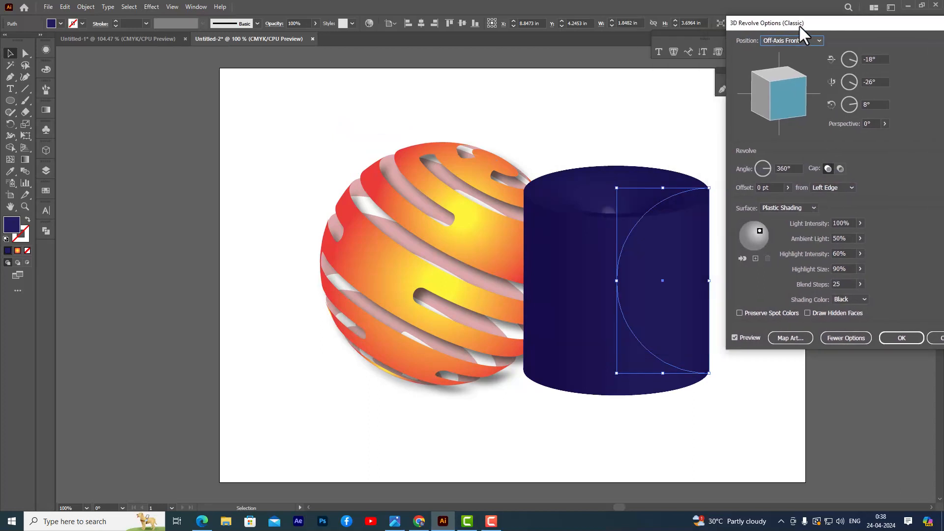
{"action": "left_click", "coordinate": [837, 187]}
{"action": "left_click", "coordinate": [840, 206]}
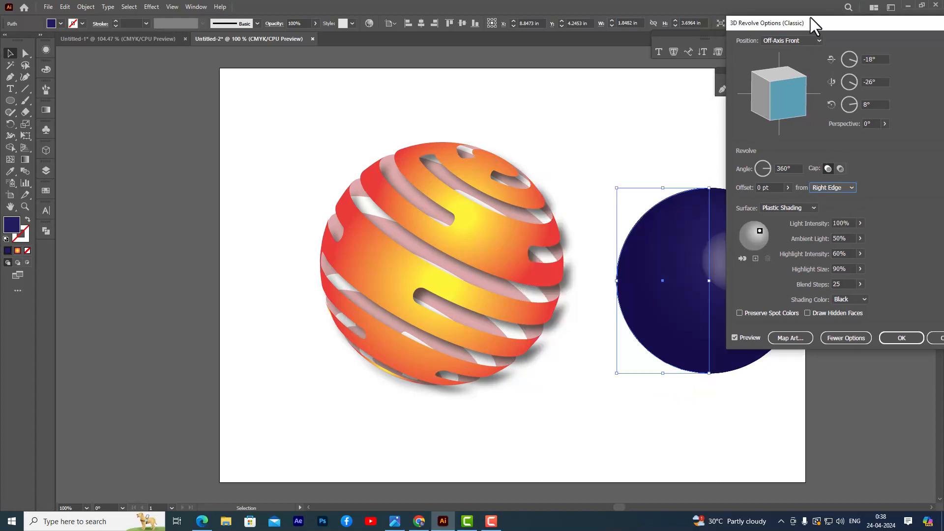
Uncover the navy sphere's preview, keep Plastic Shading and shift the light to the sphere's lower left.
{"action": "left_click_drag", "start_coordinate": [795, 25], "coordinate": [260, 75]}
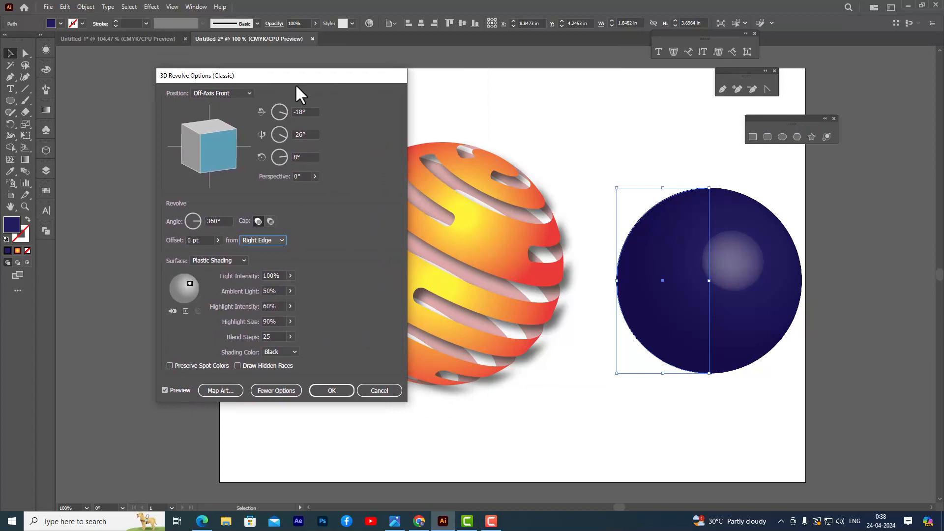
{"action": "left_click_drag", "start_coordinate": [296, 85], "coordinate": [323, 67]}
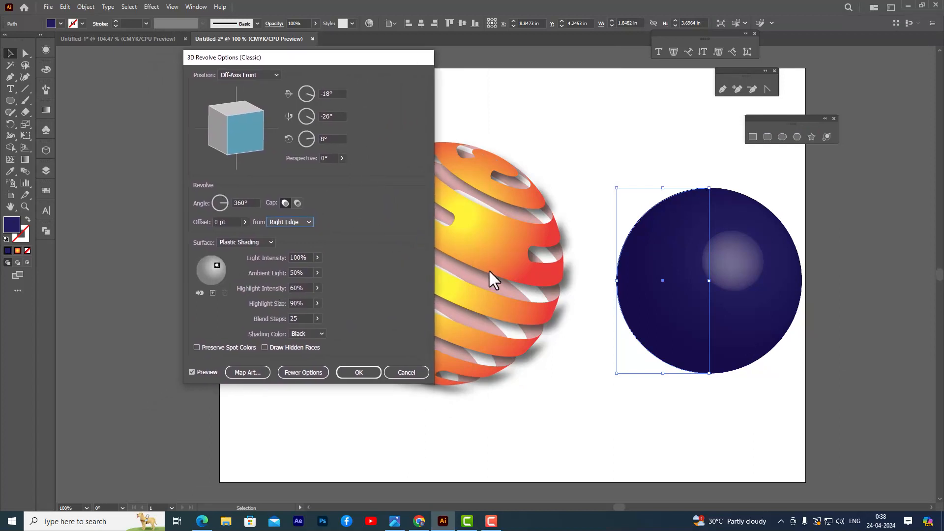
{"action": "left_click", "coordinate": [252, 241]}
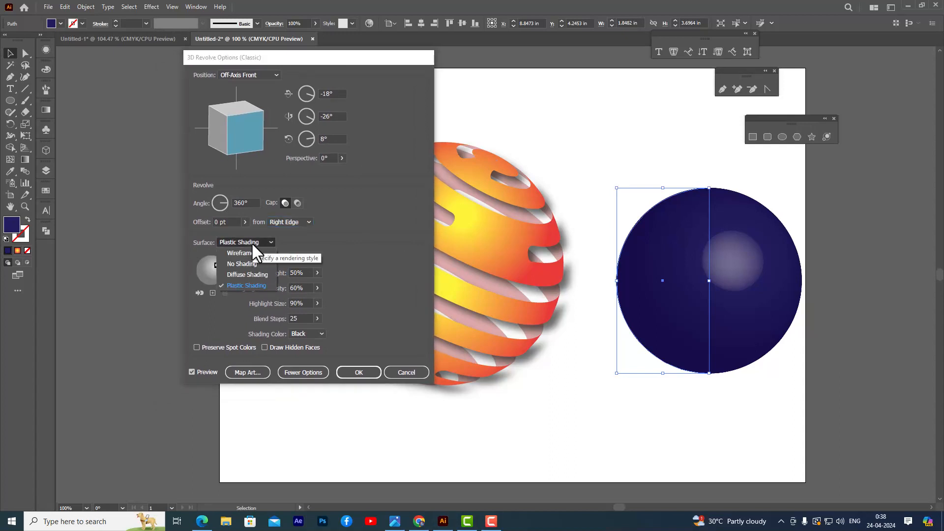
{"action": "left_click", "coordinate": [263, 286]}
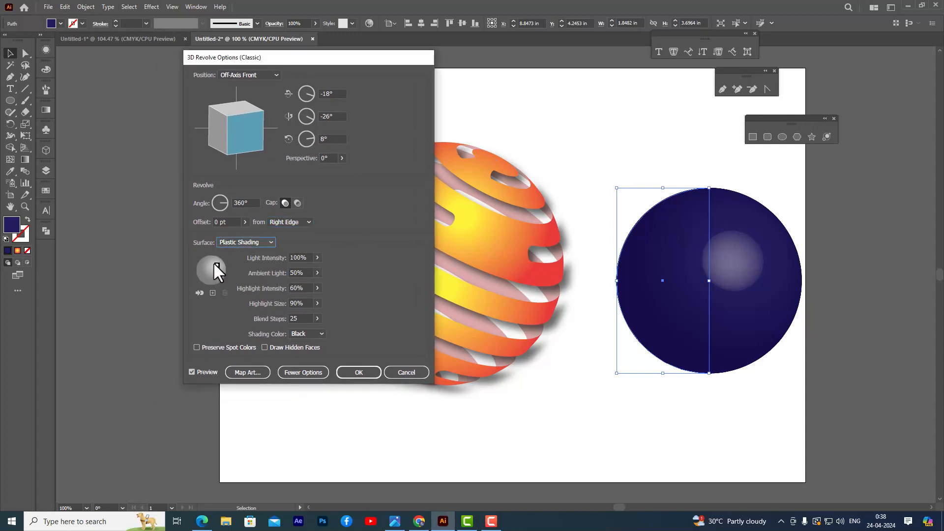
{"action": "left_click_drag", "start_coordinate": [217, 264], "coordinate": [205, 273]}
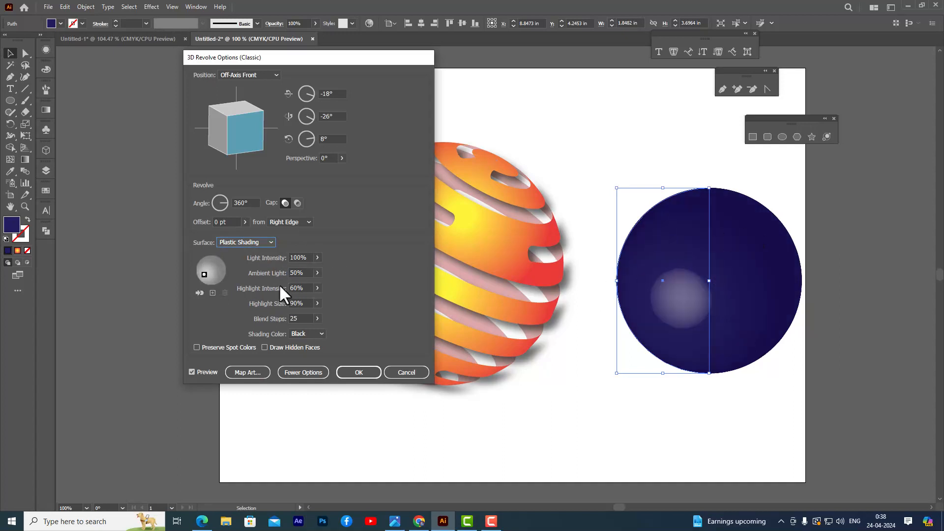
Set the ambient light to 24% and highlight intensity to 10%, and nudge the light further to the lower left.
{"action": "left_click", "coordinate": [317, 288]}
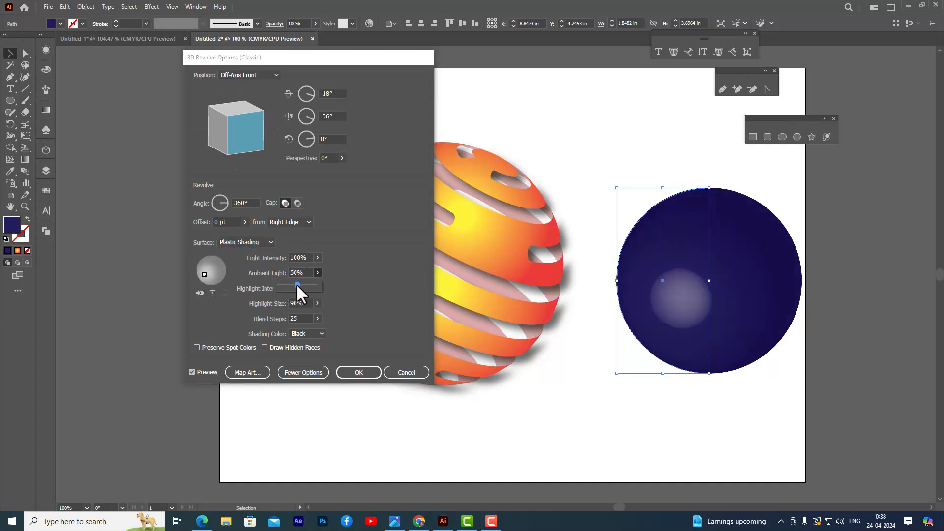
{"action": "left_click_drag", "start_coordinate": [285, 284], "coordinate": [287, 285]}
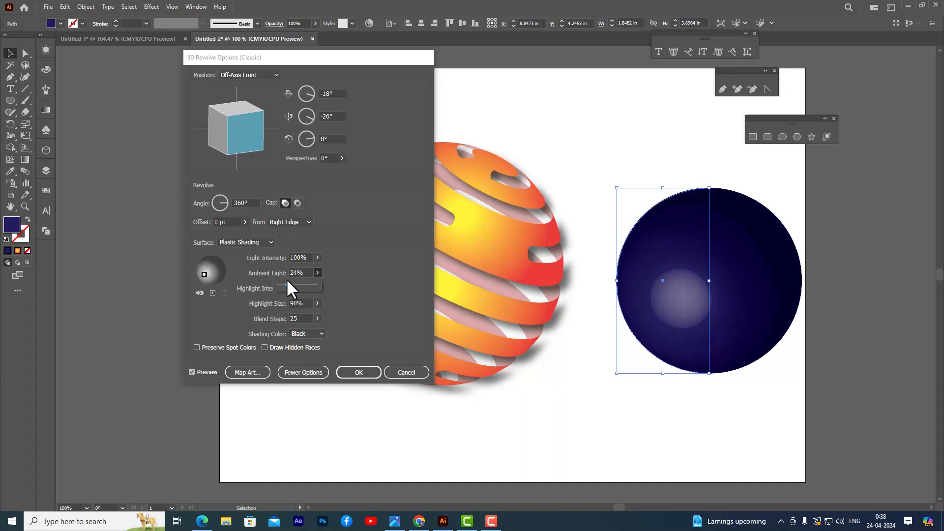
{"action": "left_click", "coordinate": [344, 263]}
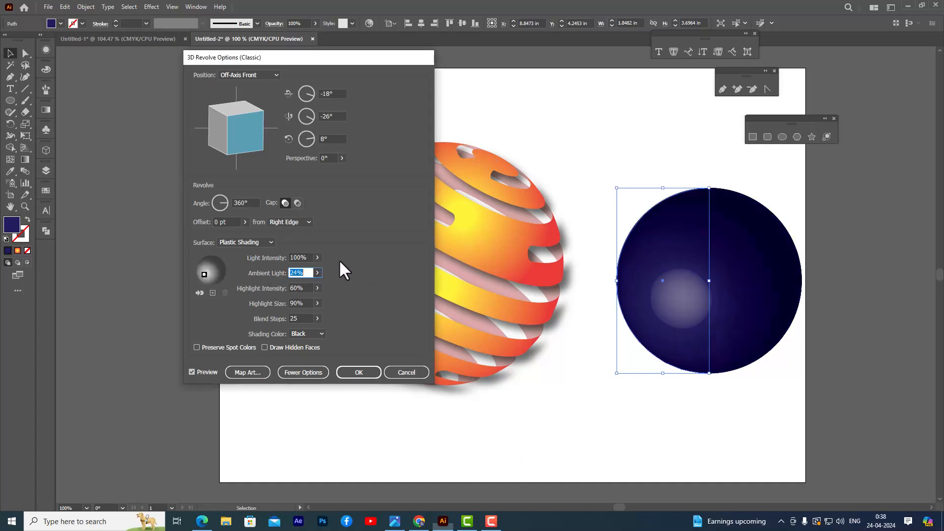
{"action": "left_click", "coordinate": [317, 303]}
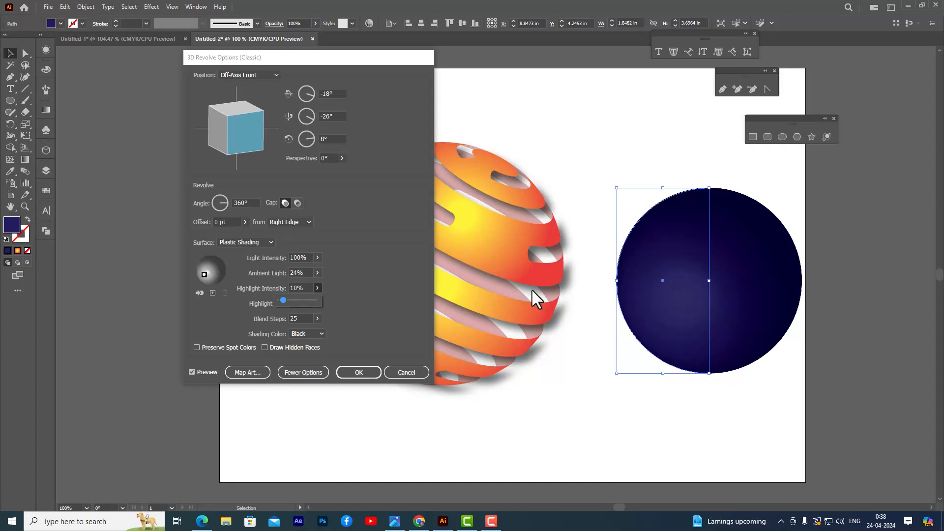
{"action": "left_click_drag", "start_coordinate": [204, 274], "coordinate": [202, 277]}
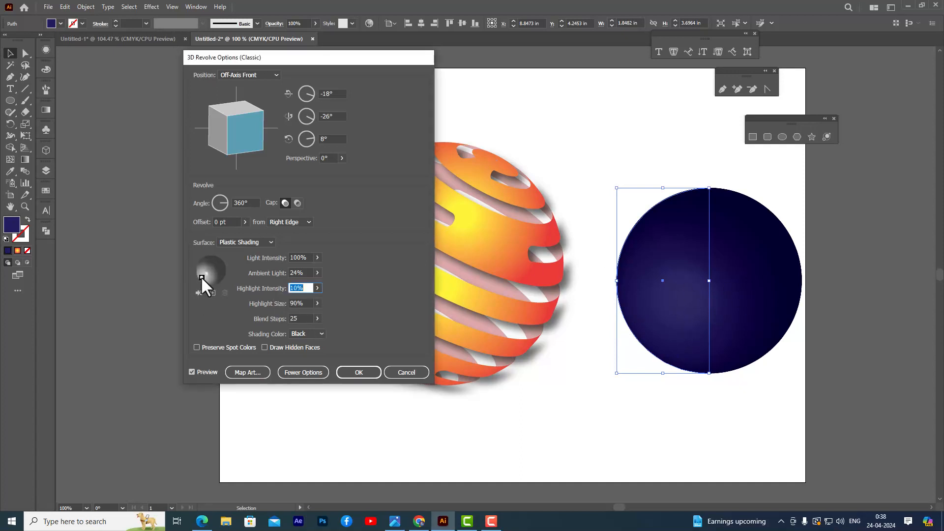
Set the navy sphere's highlight size to 15% and its blend steps to 100.
{"action": "left_click", "coordinate": [318, 318]}
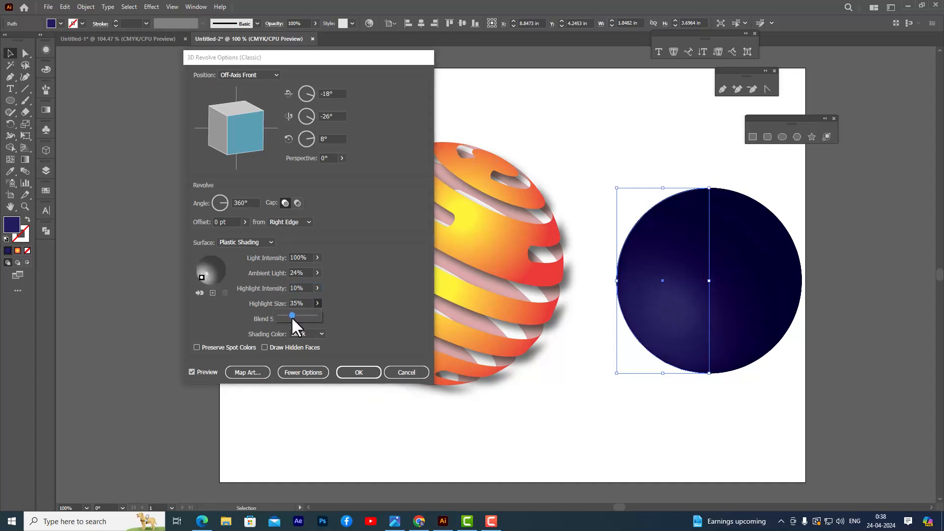
{"action": "left_click_drag", "start_coordinate": [291, 317], "coordinate": [274, 317]}
{"action": "left_click", "coordinate": [254, 313]}
{"action": "type", "text": "100"}
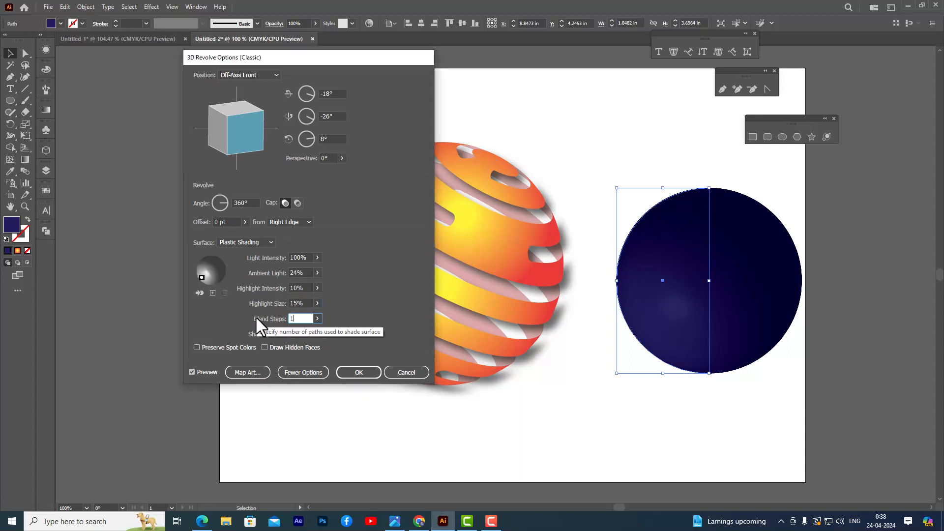
Add a second light to the navy sphere's 3D Revolve and place it at the sphere's upper right.
{"action": "left_click", "coordinate": [302, 302]}
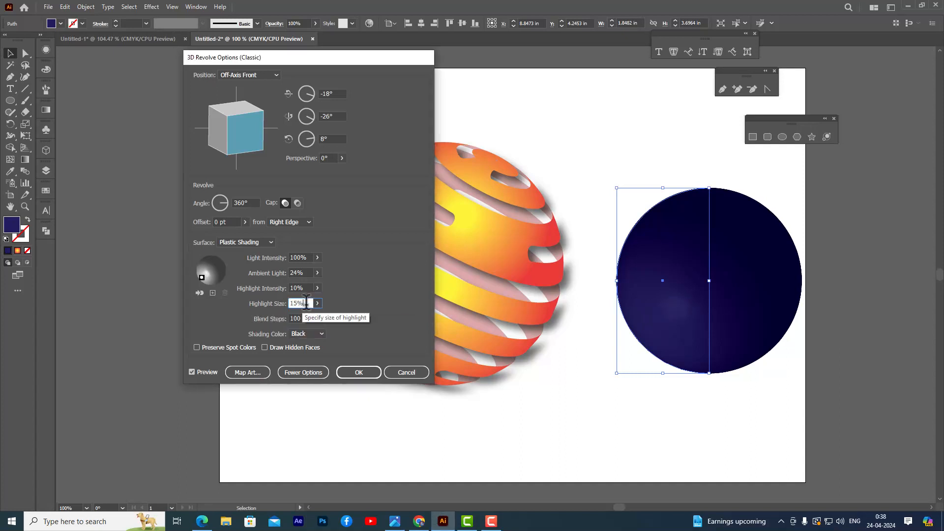
{"action": "left_click", "coordinate": [212, 293]}
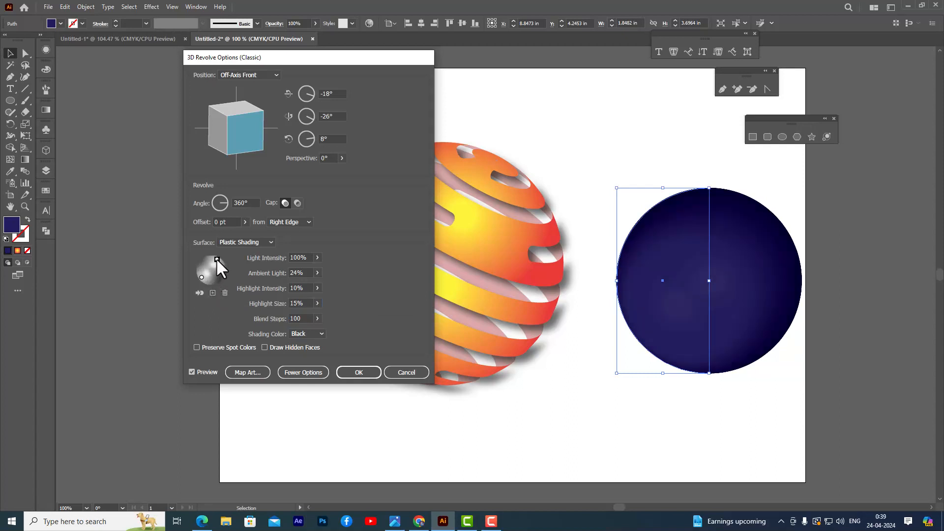
{"action": "left_click_drag", "start_coordinate": [216, 258], "coordinate": [218, 258]}
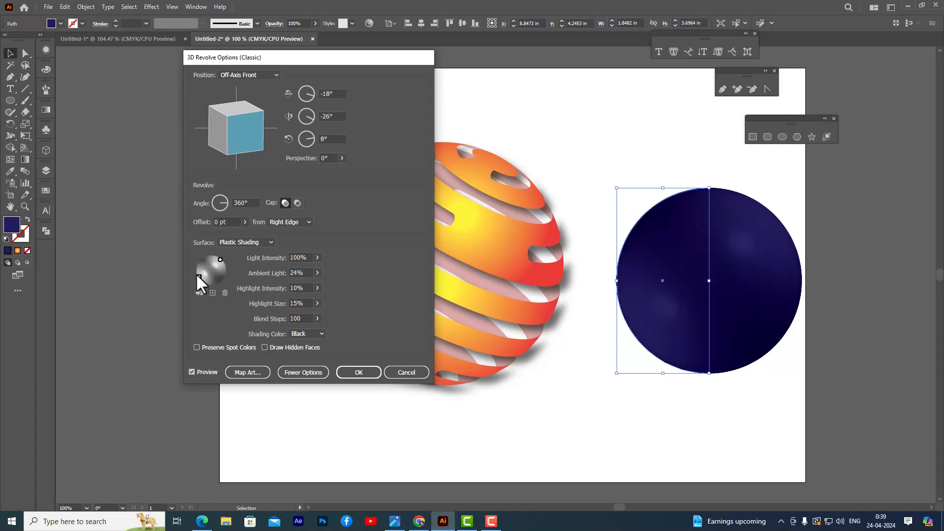
Set the lower-left light's intensity to 72% and apply the 3D Revolve to the navy sphere.
{"action": "left_click", "coordinate": [317, 272]}
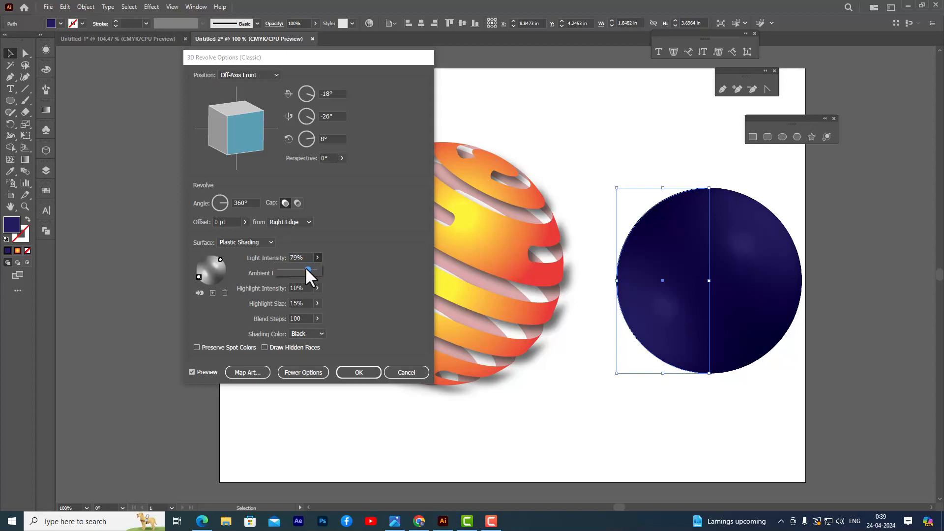
{"action": "left_click_drag", "start_coordinate": [305, 266], "coordinate": [302, 267]}
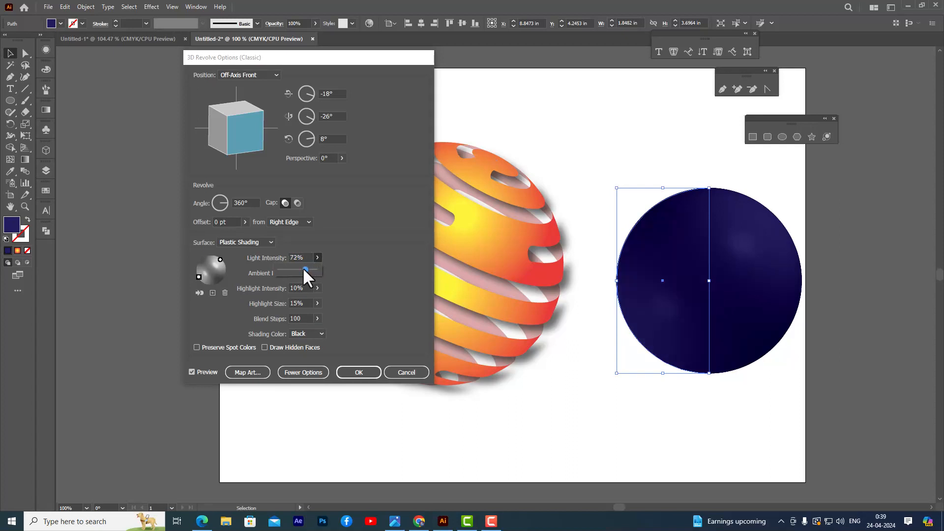
{"action": "left_click", "coordinate": [359, 251]}
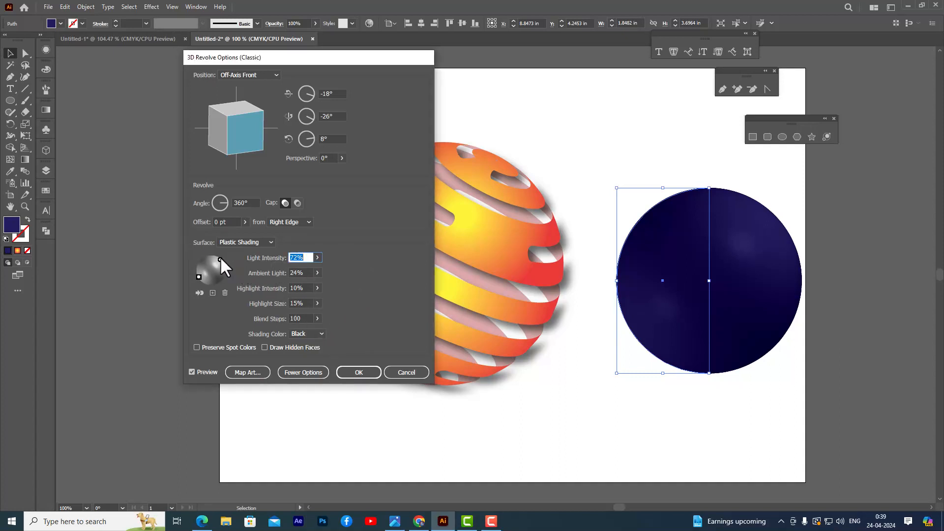
{"action": "left_click", "coordinate": [360, 372]}
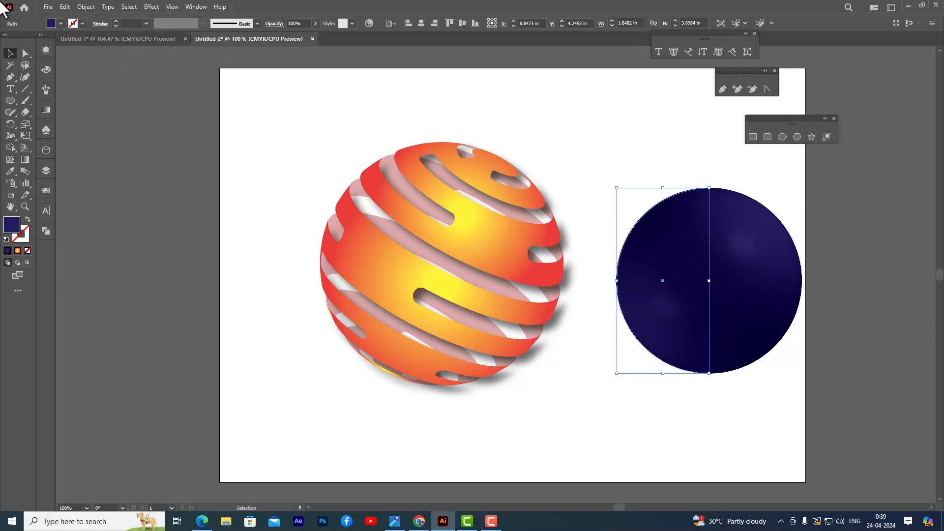
Expand the navy sphere's appearance and center it over the striped sphere, enlarged to about 4.03 in wide.
{"action": "left_click", "coordinate": [88, 5]}
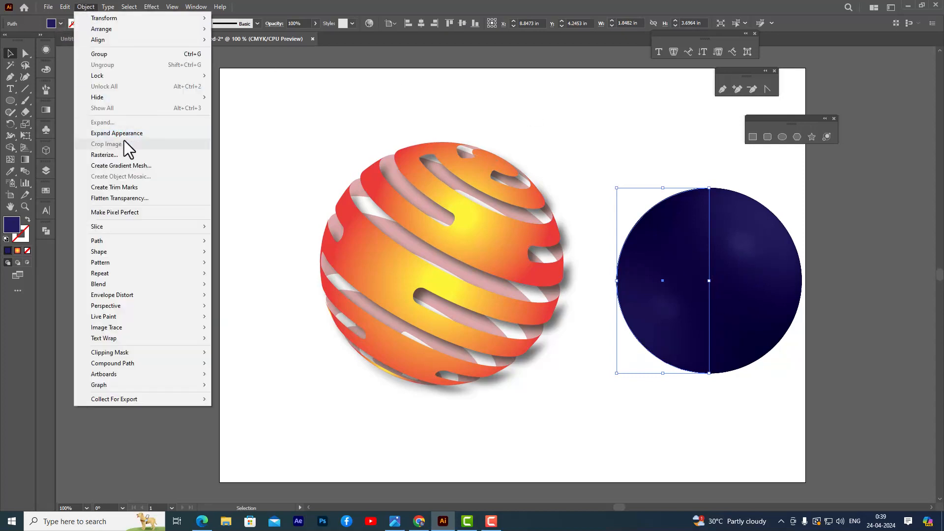
{"action": "left_click", "coordinate": [144, 133]}
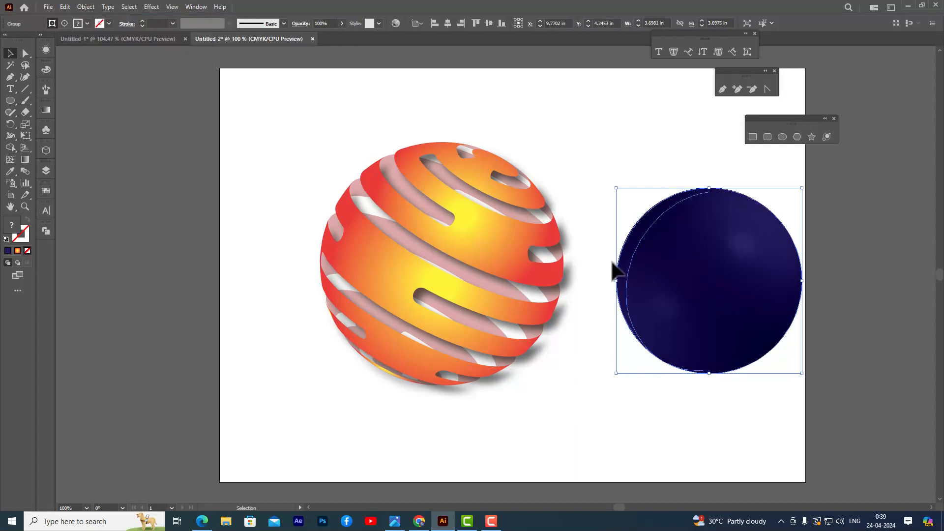
{"action": "left_click_drag", "start_coordinate": [699, 255], "coordinate": [433, 240]}
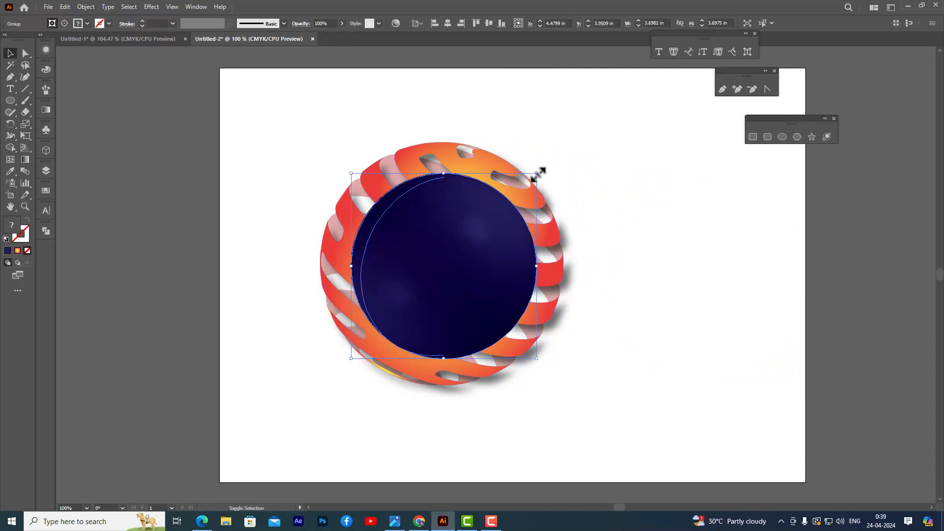
{"action": "left_click_drag", "start_coordinate": [537, 174], "coordinate": [547, 170]}
Try sending the navy sphere backward behind the front stripes and enlarging it to fill more of the striped sphere.
{"action": "right_click", "coordinate": [465, 196]}
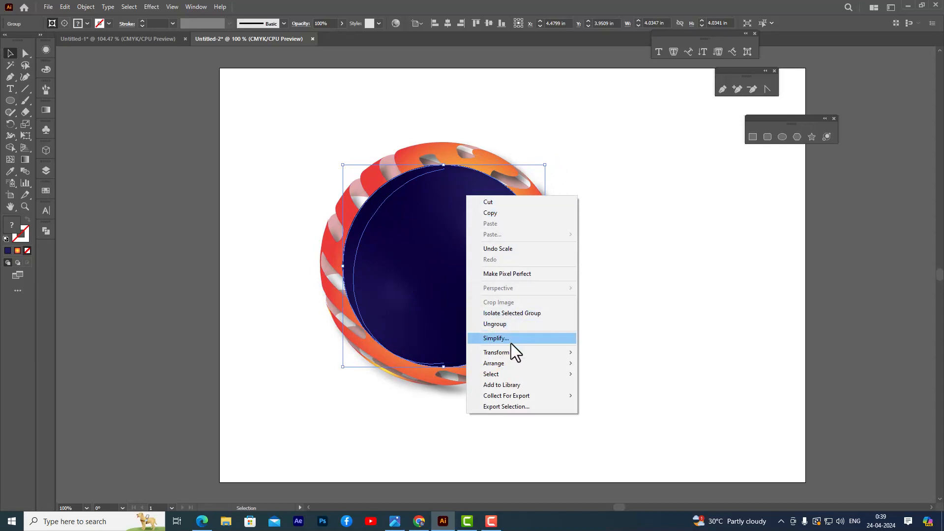
{"action": "mouse_move", "coordinate": [518, 366]}
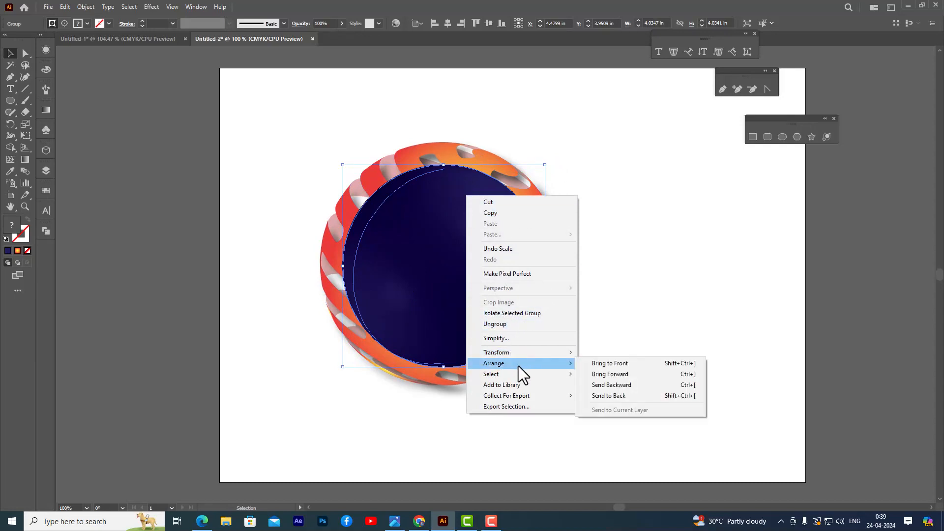
{"action": "left_click", "coordinate": [639, 386]}
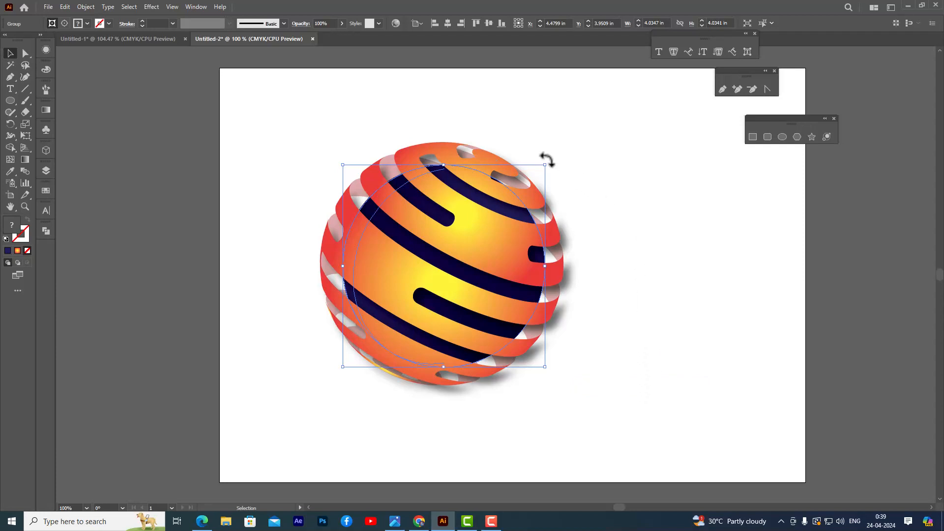
{"action": "left_click_drag", "start_coordinate": [545, 164], "coordinate": [552, 158]}
{"action": "left_click", "coordinate": [614, 190]}
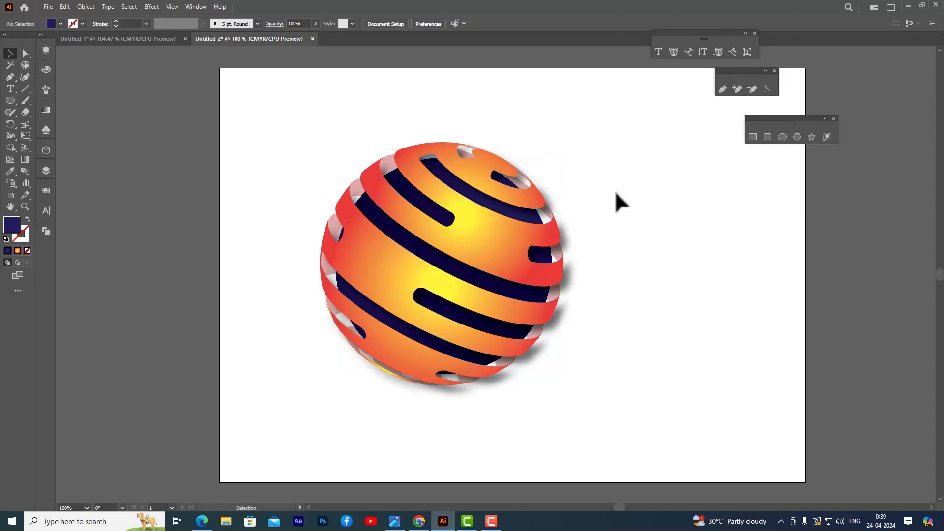
Try lowering the opacity of the front orange stripes to 74%.
{"action": "left_click", "coordinate": [506, 293]}
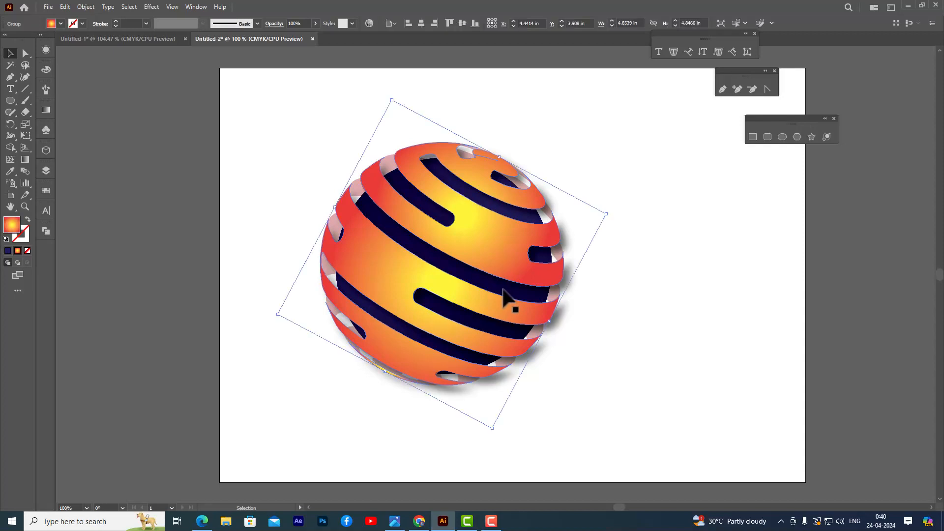
{"action": "left_click", "coordinate": [632, 281]}
{"action": "left_click", "coordinate": [510, 212]}
{"action": "left_click", "coordinate": [315, 24]}
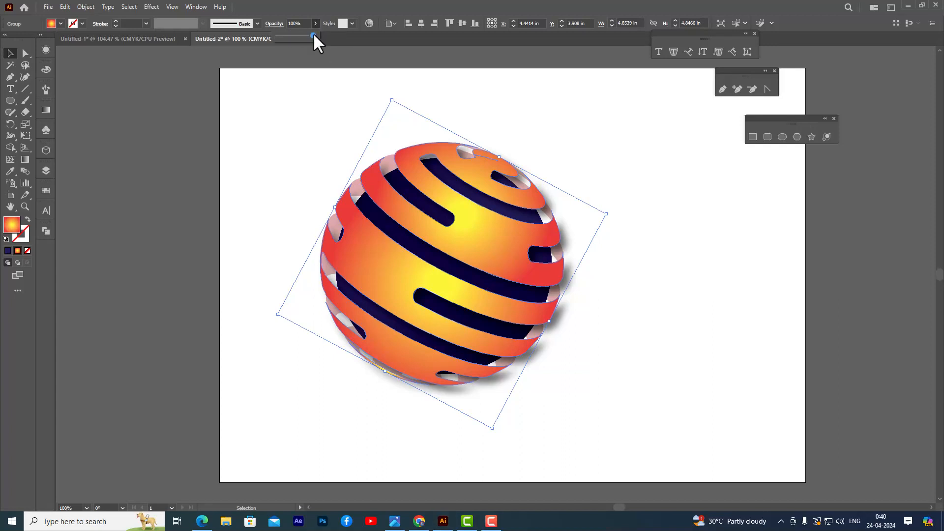
{"action": "left_click_drag", "start_coordinate": [307, 35], "coordinate": [303, 34]}
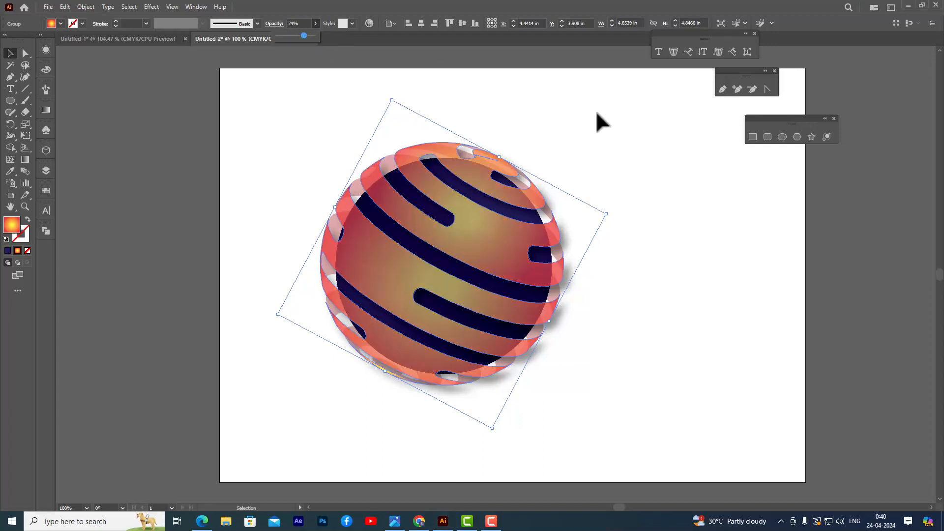
{"action": "left_click", "coordinate": [698, 212]}
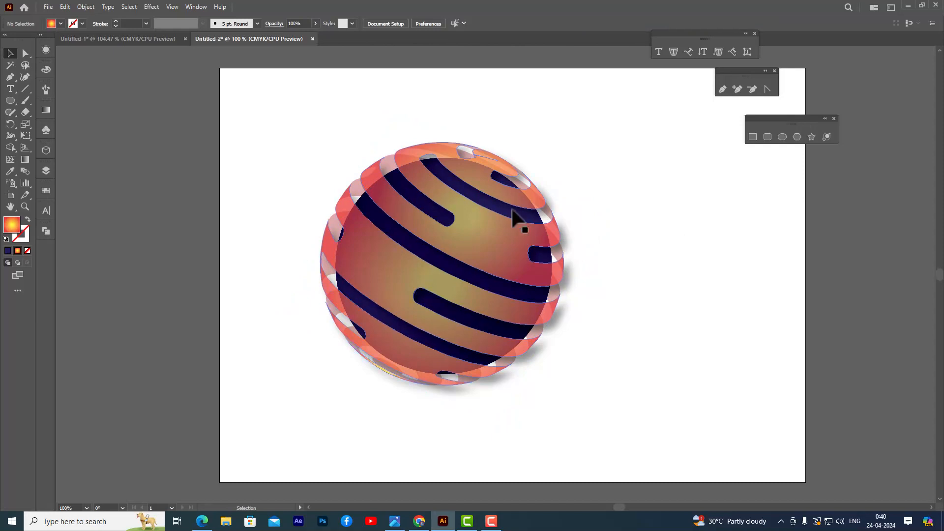
Undo the front stripes' opacity change and the navy sphere's last enlargements and stacking change.
{"action": "key", "text": "ctrl+z"}
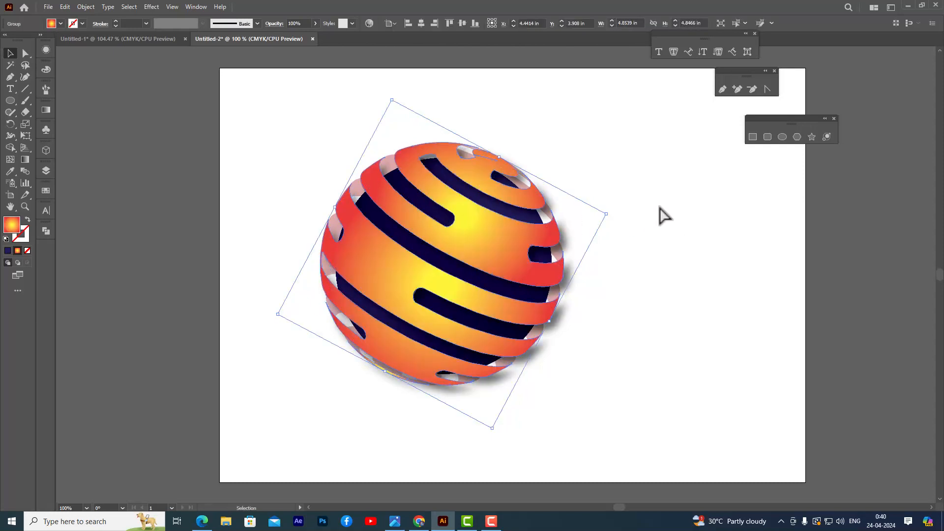
{"action": "left_click", "coordinate": [667, 208]}
{"action": "key", "text": "ctrl+z"}
{"action": "key", "text": "ctrl+z"}
{"action": "key", "text": "ctrl+z"}
{"action": "key", "text": "ctrl+z"}
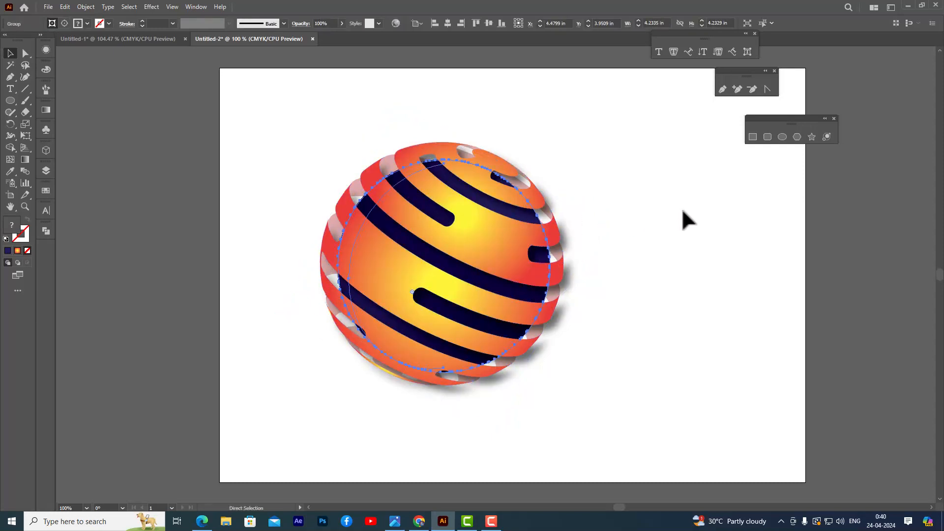
Move the navy sphere to the blank area beside the striped sphere and set its opacity to 80%.
{"action": "left_click_drag", "start_coordinate": [491, 232], "coordinate": [715, 248]}
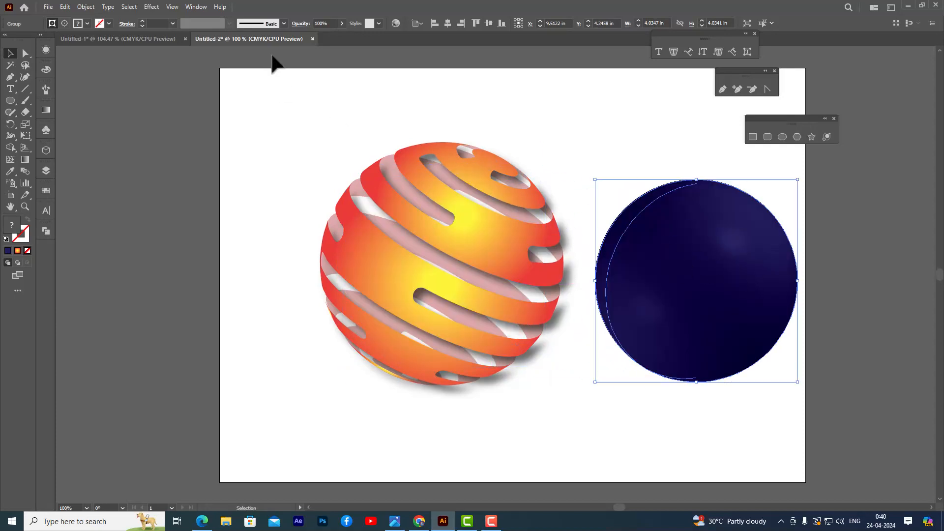
{"action": "left_click", "coordinate": [342, 23]}
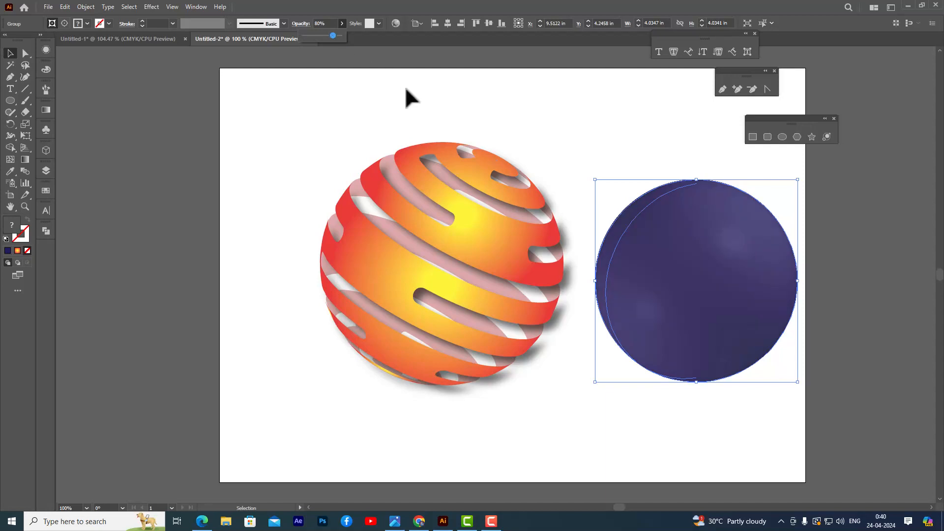
{"action": "left_click", "coordinate": [474, 133]}
Move the navy sphere back over the center of the striped sphere and send it backward behind the front stripes.
{"action": "left_click_drag", "start_coordinate": [737, 270], "coordinate": [478, 239]}
{"action": "right_click", "coordinate": [471, 213]}
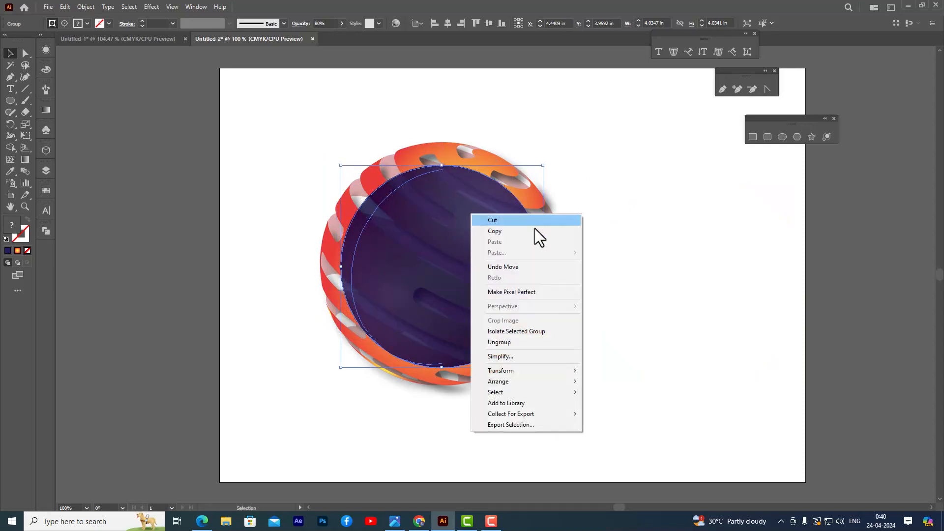
{"action": "mouse_move", "coordinate": [519, 381]}
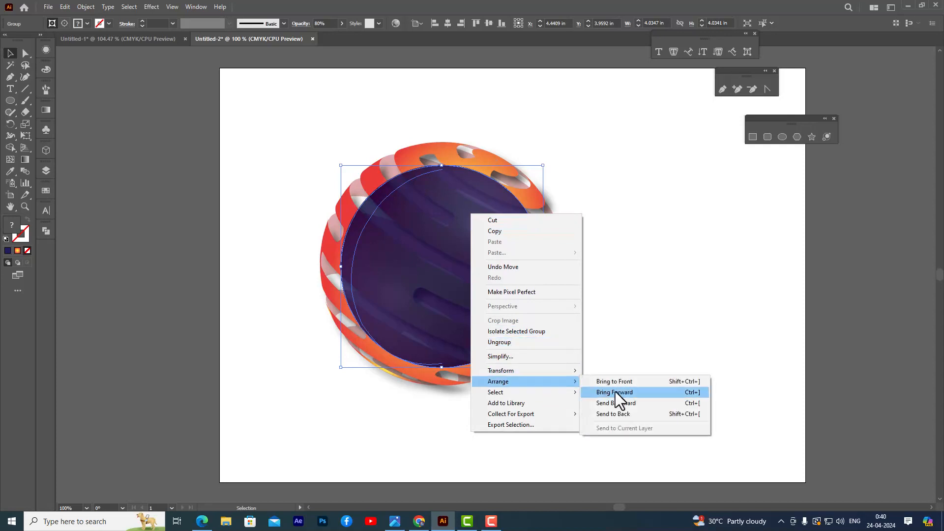
{"action": "left_click", "coordinate": [650, 405]}
{"action": "left_click", "coordinate": [671, 249]}
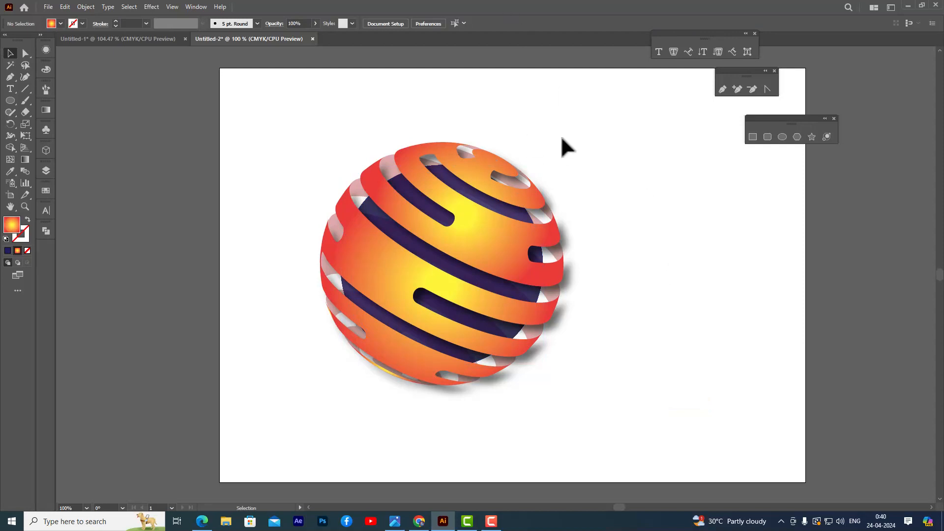
{"action": "left_click", "coordinate": [511, 253]}
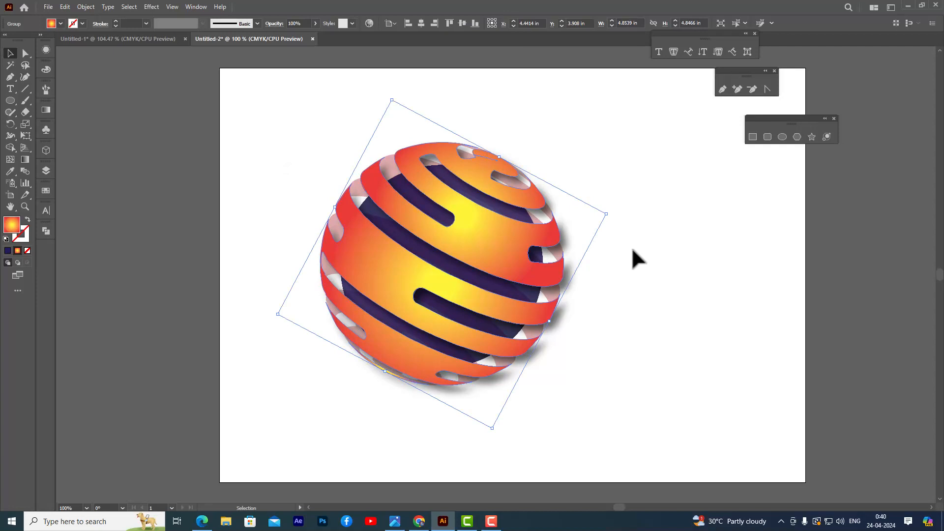
{"action": "left_click", "coordinate": [289, 185]}
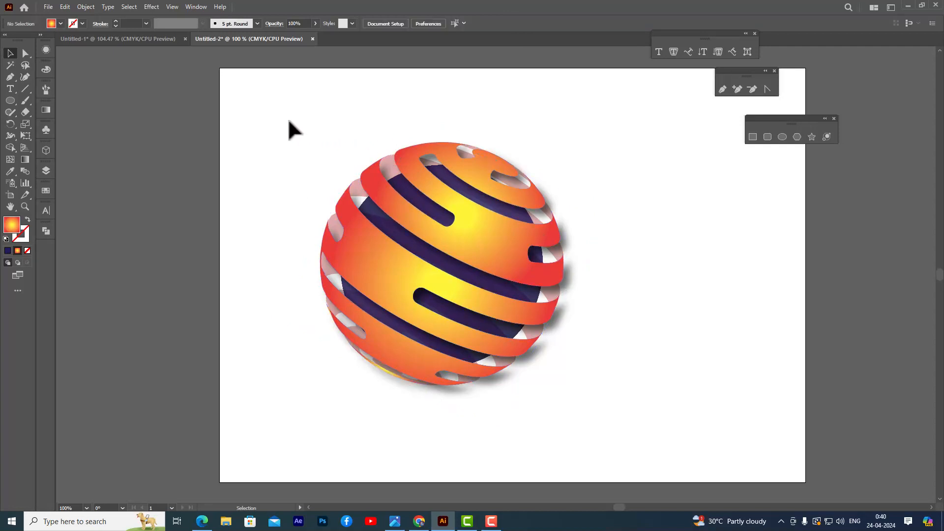
{"action": "left_click_drag", "start_coordinate": [264, 108], "coordinate": [630, 435]}
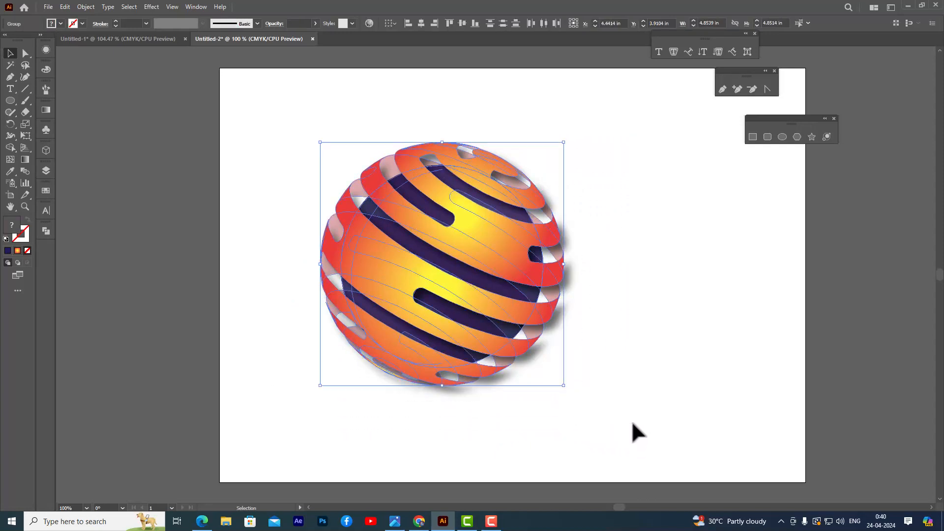
{"action": "key", "text": "a"}
{"action": "key", "text": "v"}
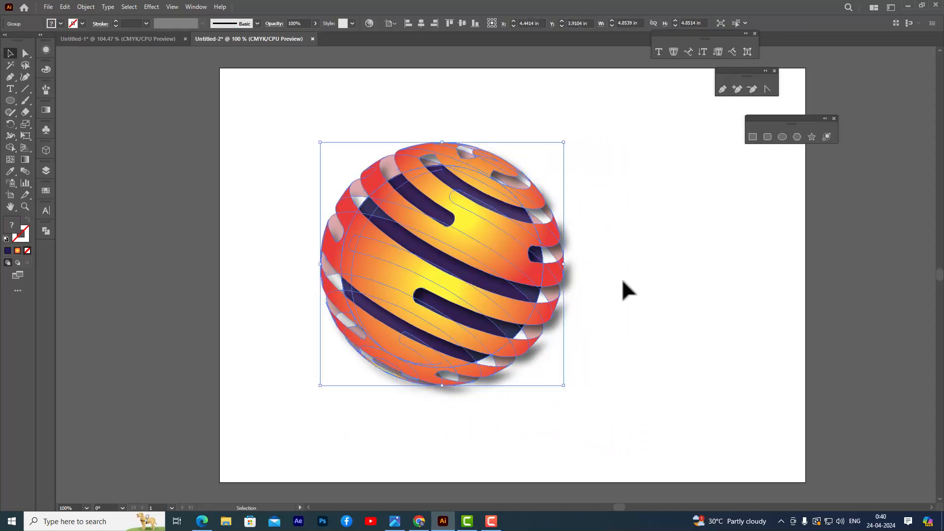
{"action": "left_click", "coordinate": [620, 275]}
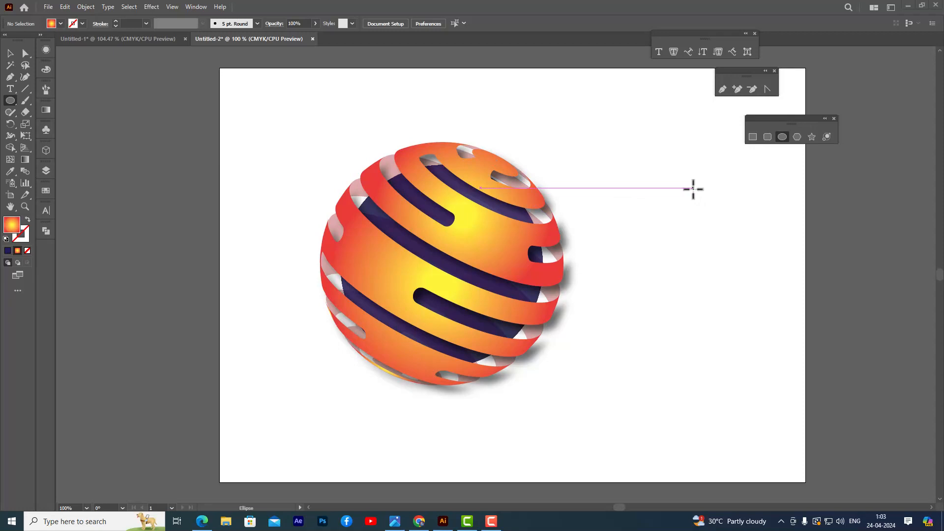
Draw a rectangle about 4.04 in wide and 3.40 in high to the right of the striped sphere.
{"action": "left_click_drag", "start_coordinate": [750, 119], "coordinate": [758, 118]}
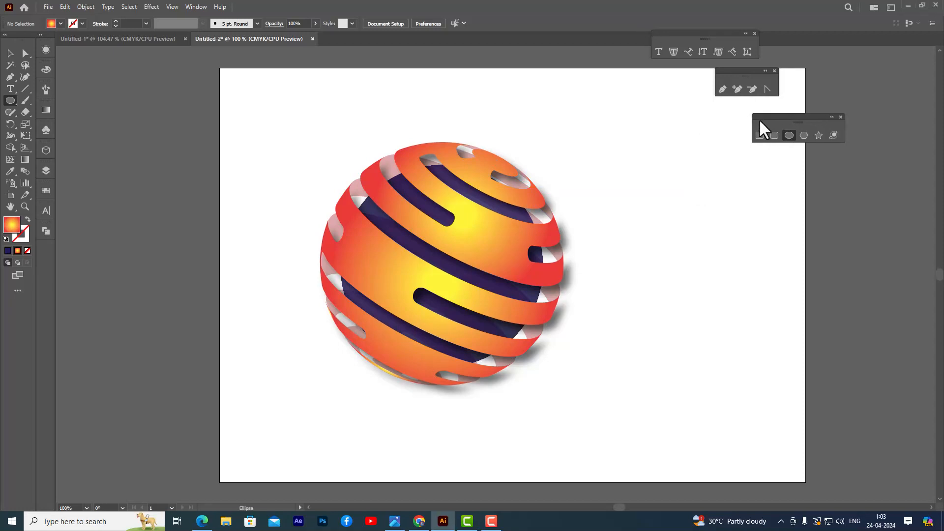
{"action": "left_click", "coordinate": [759, 135]}
{"action": "left_click_drag", "start_coordinate": [639, 161], "coordinate": [840, 332]}
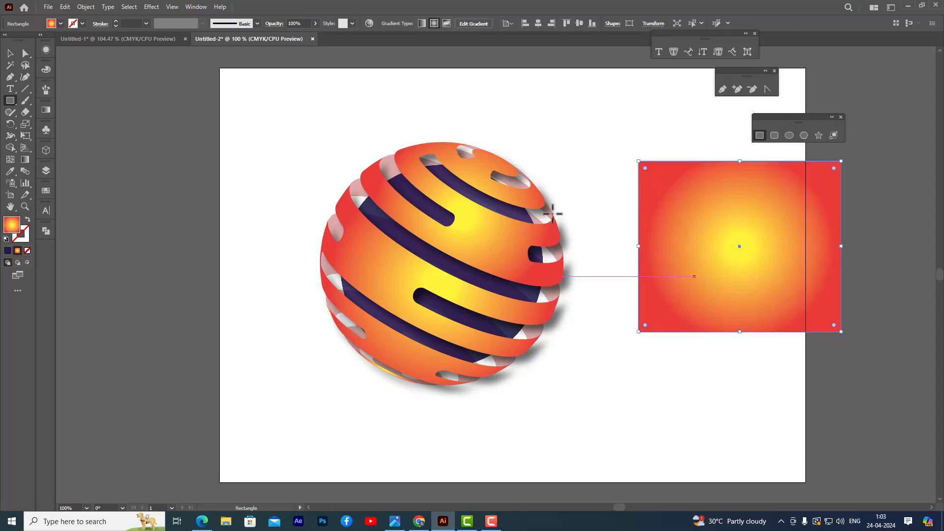
Fill the new rectangle with the preset white-to-black linear gradient.
{"action": "left_click", "coordinate": [46, 110]}
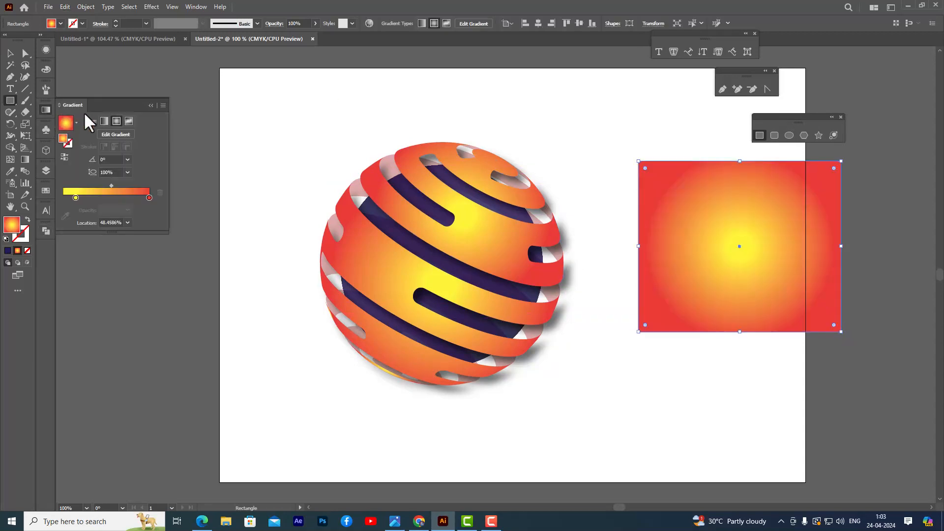
{"action": "left_click", "coordinate": [77, 122]}
{"action": "left_click", "coordinate": [42, 142]}
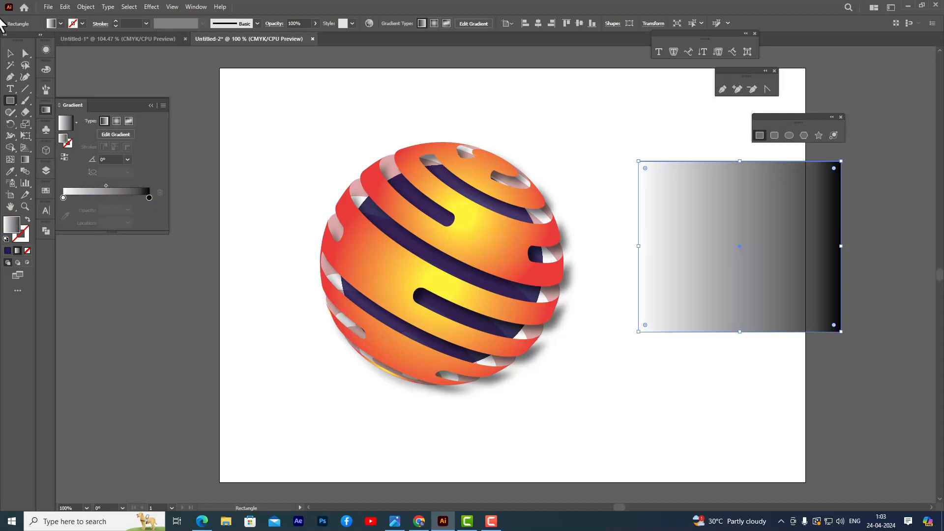
{"action": "left_click", "coordinate": [7, 50]}
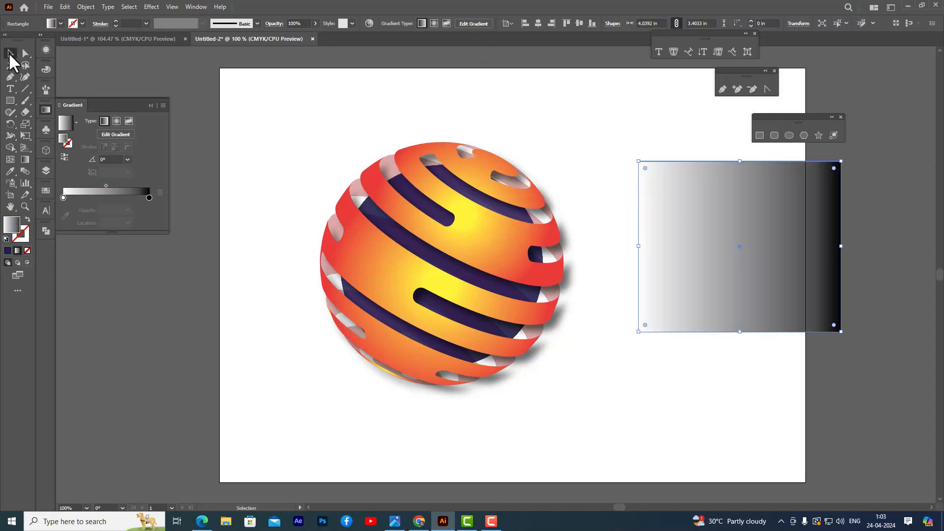
Rotate the gradient rectangle diagonally so its white end faces upper right and its black end lower left, and move it over the striped sphere.
{"action": "left_click", "coordinate": [45, 110]}
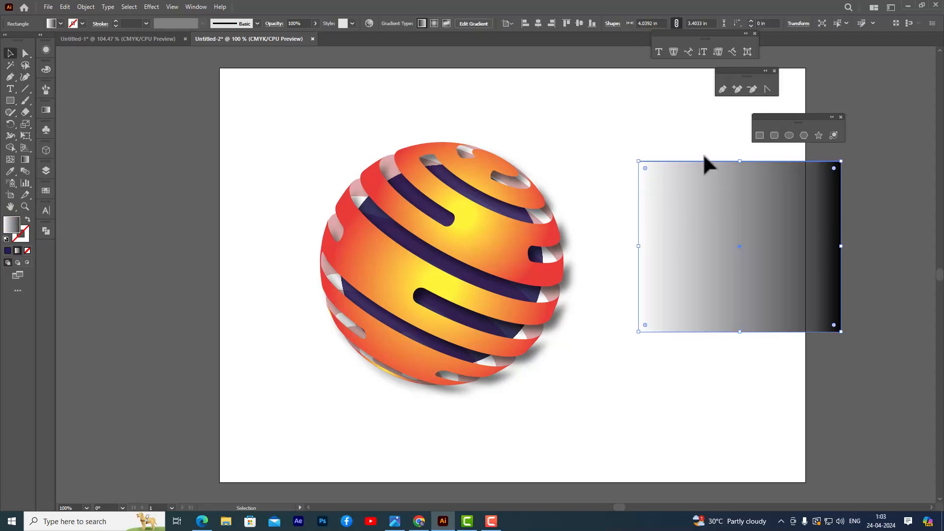
{"action": "left_click_drag", "start_coordinate": [701, 204], "coordinate": [644, 197]}
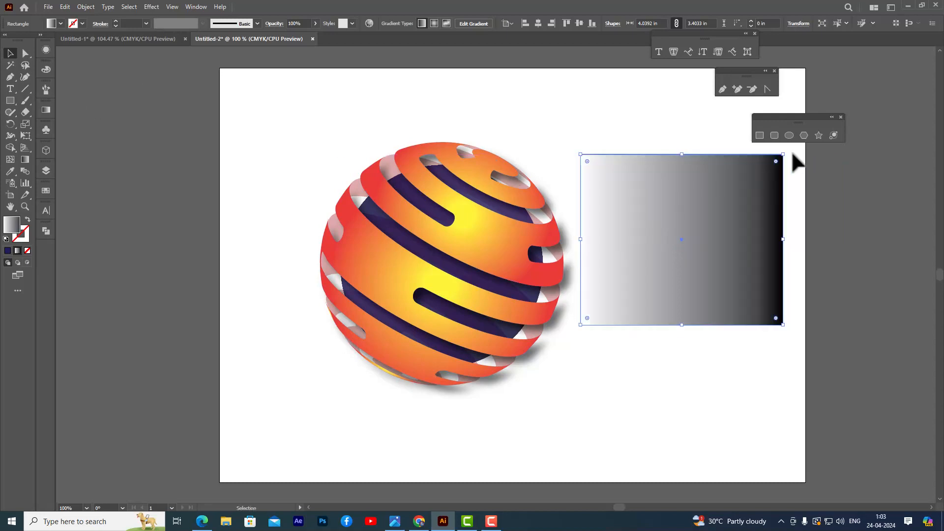
{"action": "left_click_drag", "start_coordinate": [788, 149], "coordinate": [672, 280]}
{"action": "left_click_drag", "start_coordinate": [712, 240], "coordinate": [485, 264]}
Enlarge the rotated gradient rectangle to about 6.04 in wide and 5.19 in high so it covers the whole striped sphere.
{"action": "left_click_drag", "start_coordinate": [577, 243], "coordinate": [644, 238]}
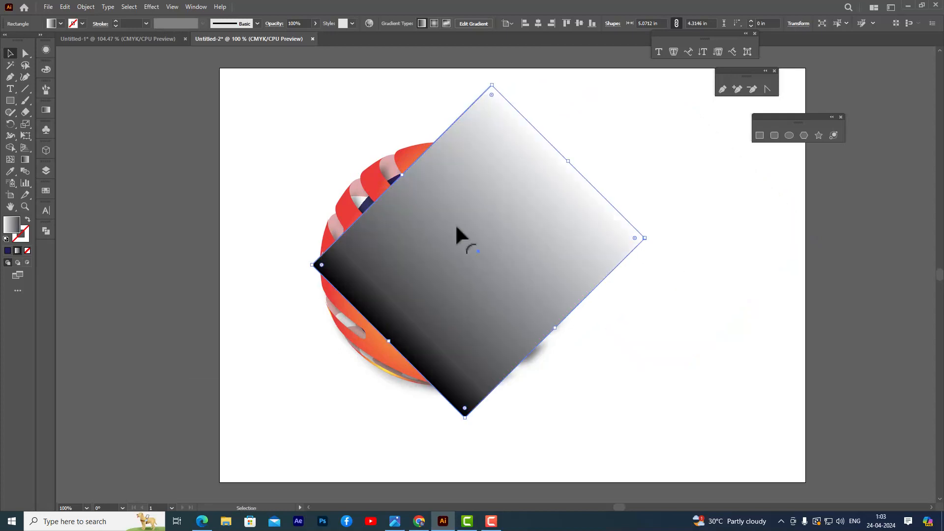
{"action": "left_click_drag", "start_coordinate": [403, 173], "coordinate": [372, 143]}
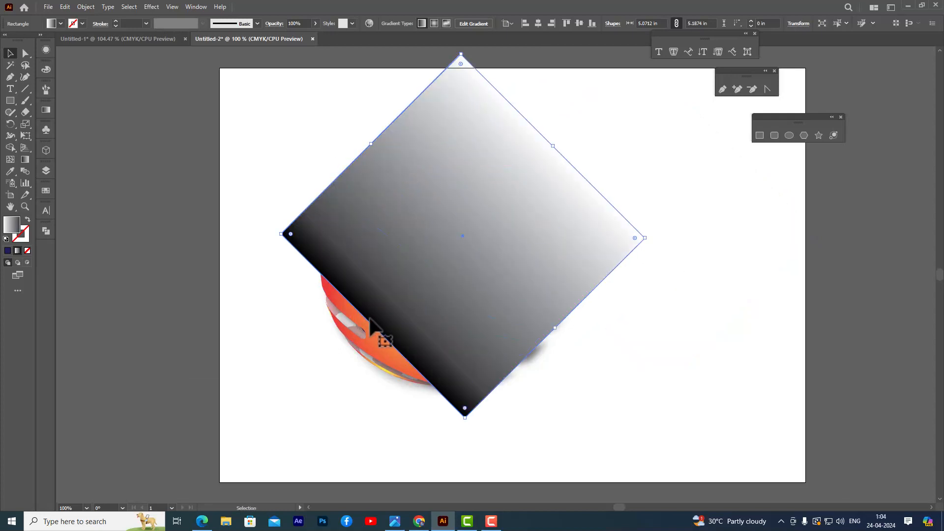
{"action": "left_click_drag", "start_coordinate": [374, 326], "coordinate": [337, 355]}
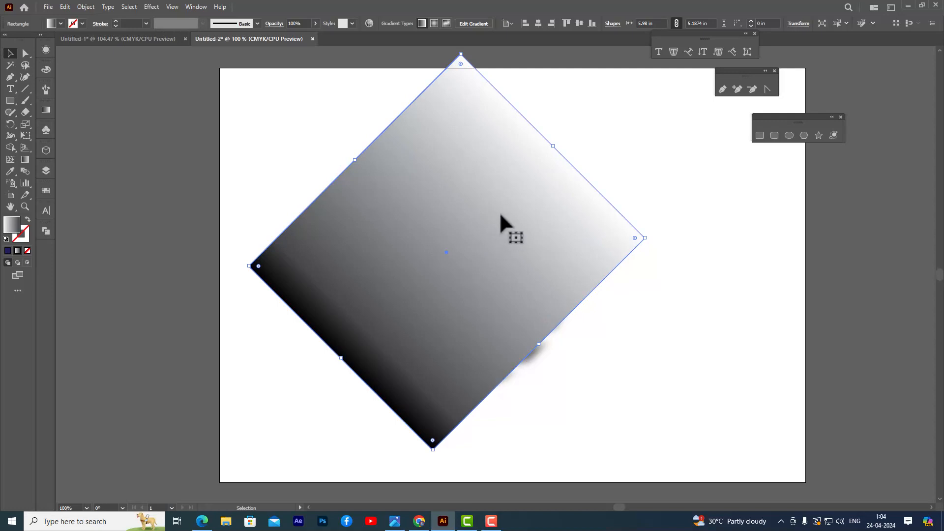
{"action": "left_click_drag", "start_coordinate": [500, 216], "coordinate": [496, 230]}
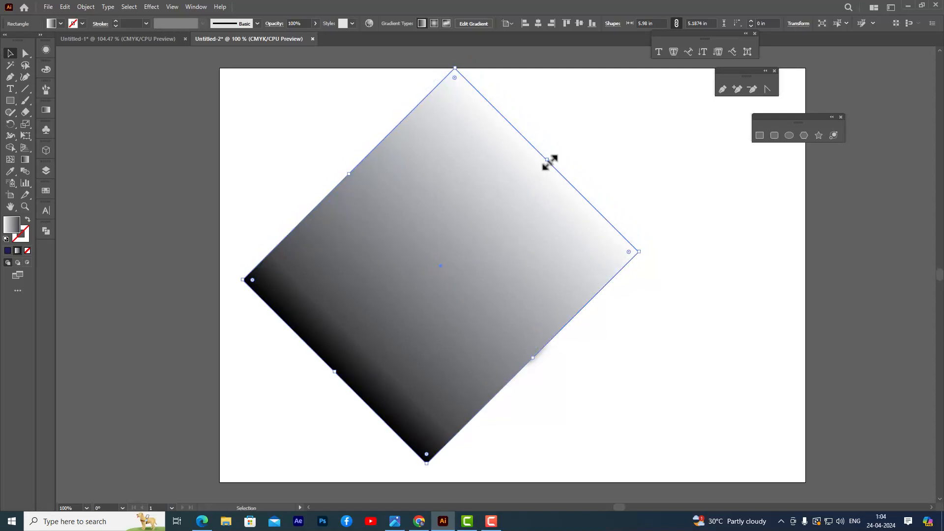
{"action": "mouse_move", "coordinate": [548, 160]}
{"action": "left_mouse_down"}
{"action": "mouse_move", "coordinate": [541, 169]}
{"action": "mouse_move", "coordinate": [549, 158]}
{"action": "left_mouse_up"}
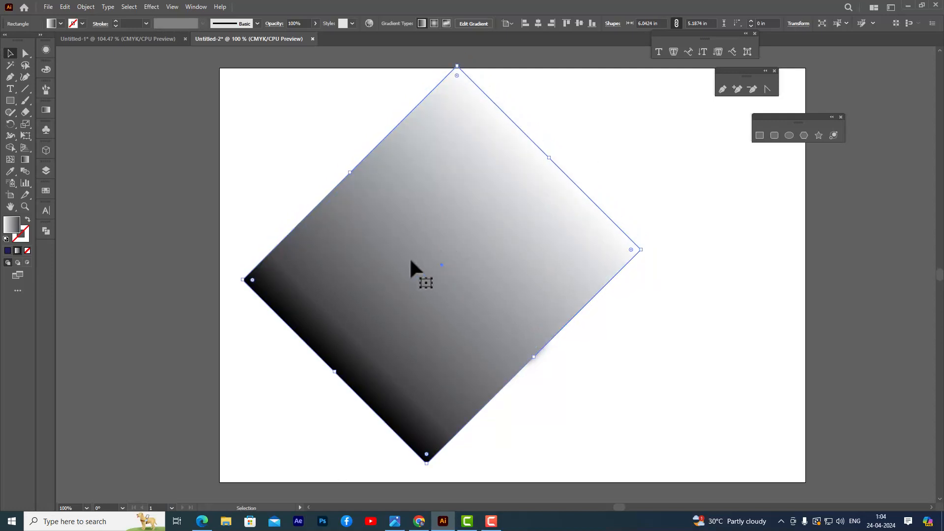
Reposition the rotated gradient rectangle so it is roughly centered over the striped sphere.
{"action": "left_click", "coordinate": [578, 118]}
{"action": "left_click", "coordinate": [483, 179]}
{"action": "left_click_drag", "start_coordinate": [500, 145], "coordinate": [467, 206]}
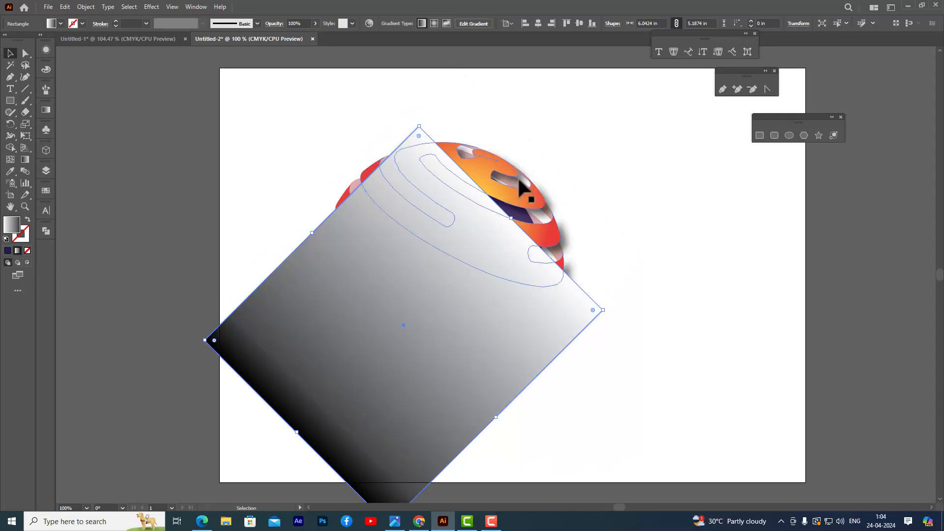
{"action": "left_click_drag", "start_coordinate": [436, 274], "coordinate": [462, 261]}
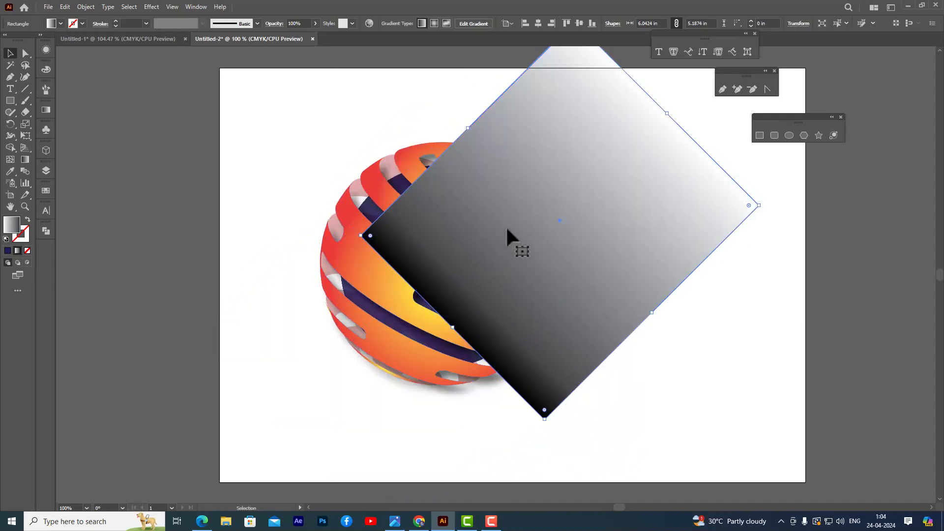
{"action": "left_click_drag", "start_coordinate": [506, 225], "coordinate": [410, 253]}
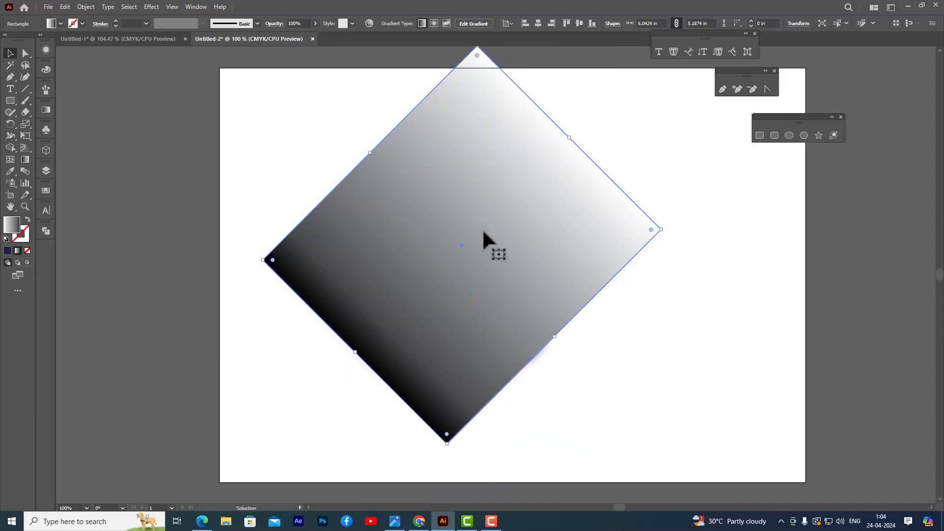
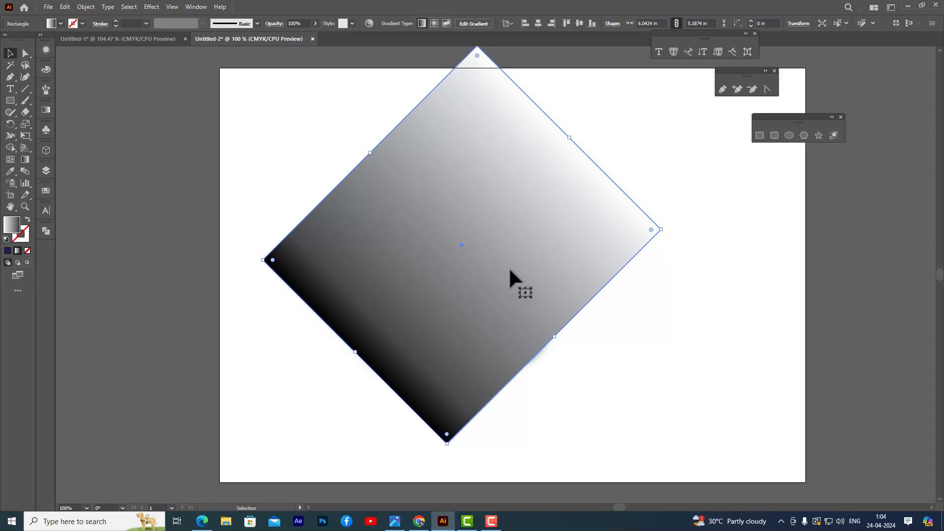
Reshape the rectangle's gradient with the Gradient tool into a short black-to-white transition, with solid black at the lower left and white beyond the centre.
{"action": "key", "text": "g"}
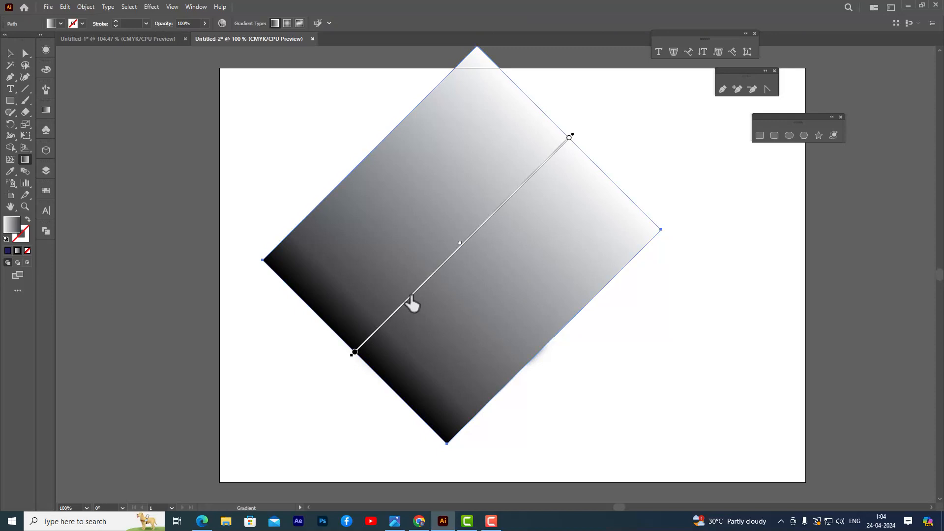
{"action": "left_click_drag", "start_coordinate": [412, 304], "coordinate": [445, 266]}
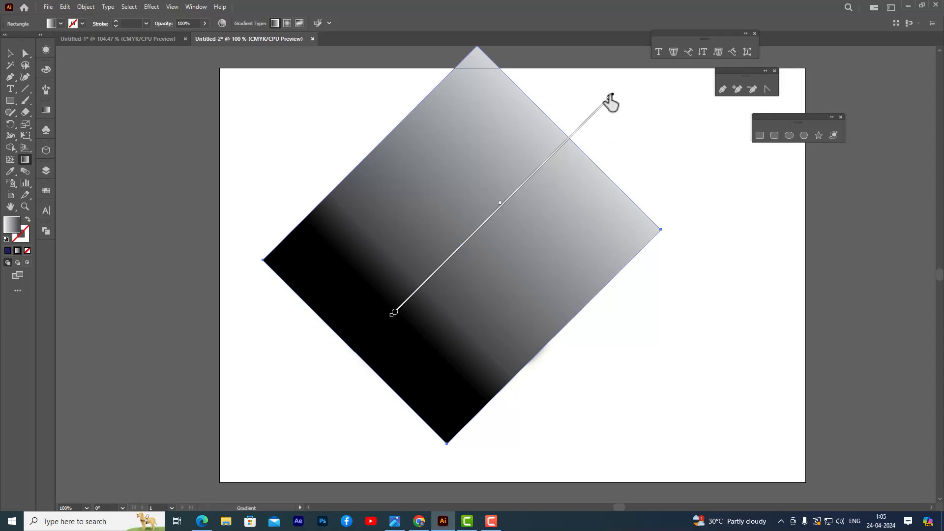
{"action": "left_click_drag", "start_coordinate": [610, 98], "coordinate": [504, 188]}
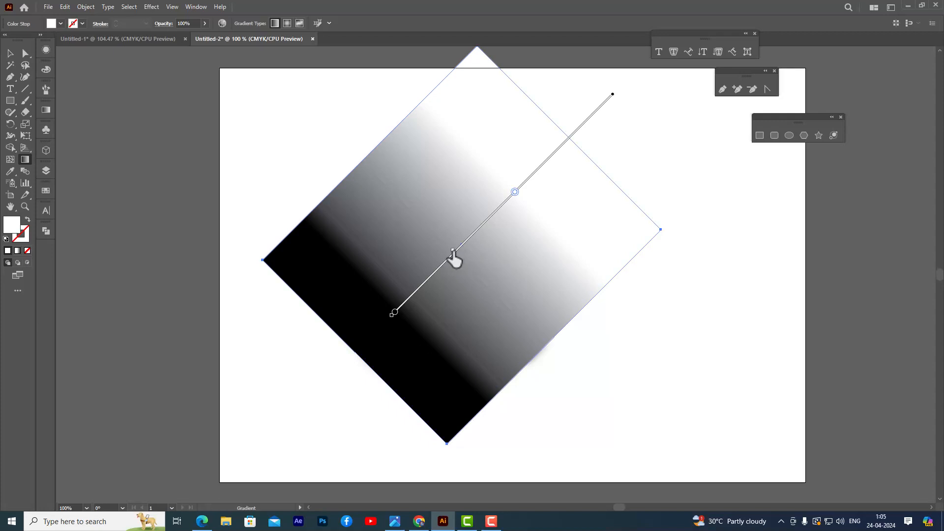
{"action": "left_click_drag", "start_coordinate": [513, 193], "coordinate": [466, 241]}
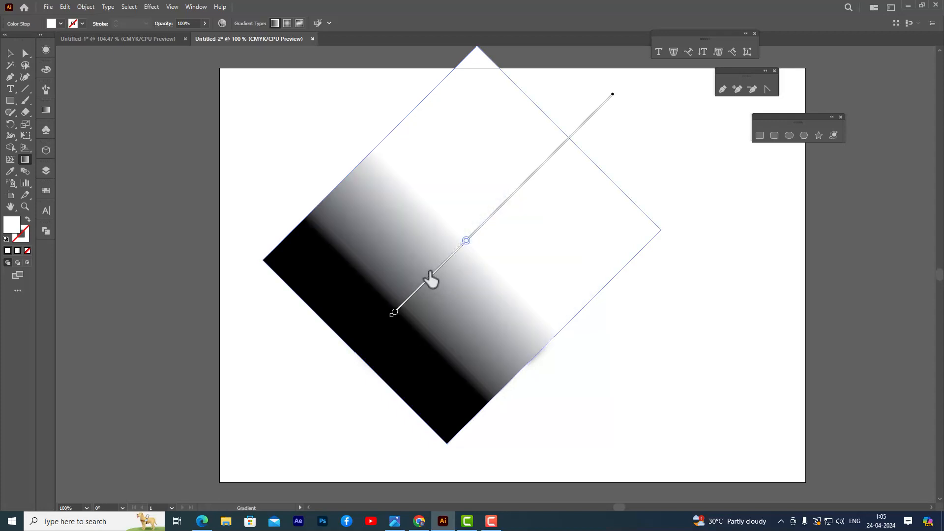
{"action": "left_click_drag", "start_coordinate": [430, 272], "coordinate": [457, 248]}
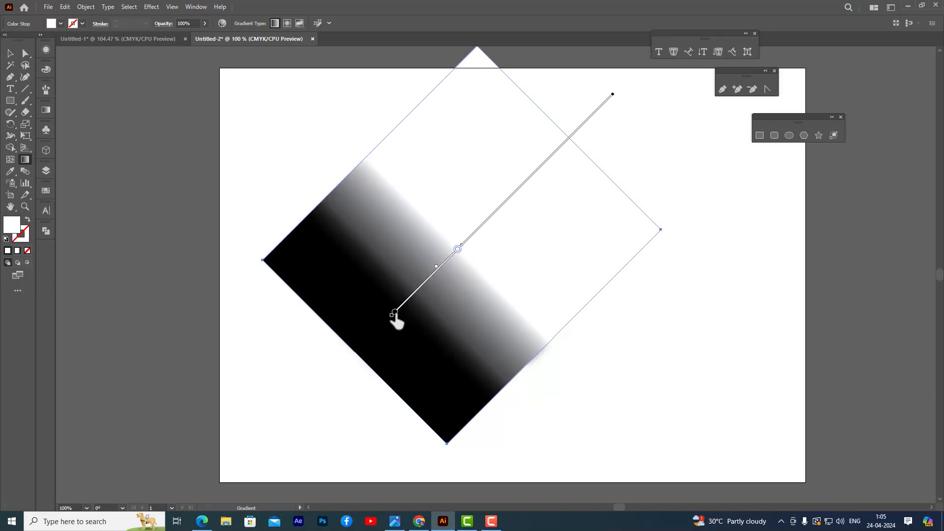
{"action": "left_click_drag", "start_coordinate": [394, 314], "coordinate": [403, 304]}
{"action": "left_click", "coordinate": [460, 247]}
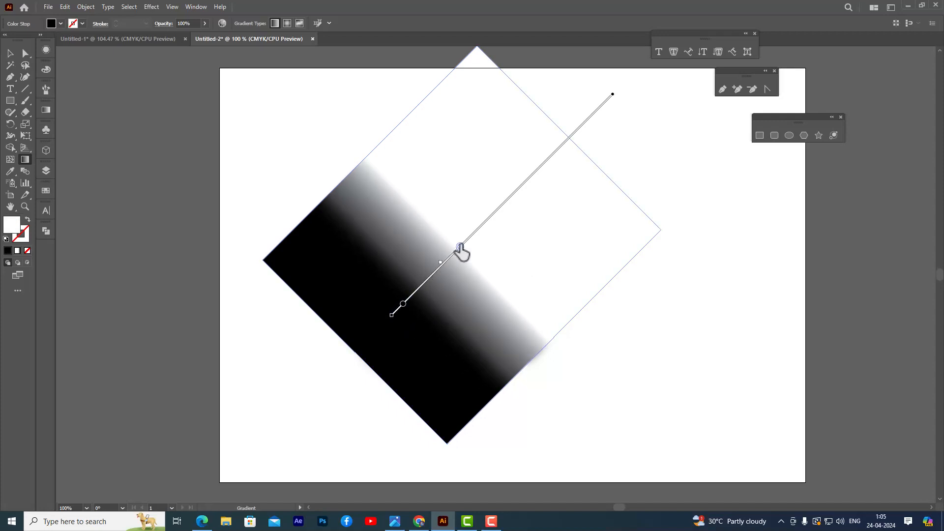
{"action": "left_click_drag", "start_coordinate": [459, 247], "coordinate": [446, 263]}
{"action": "left_click", "coordinate": [11, 53]}
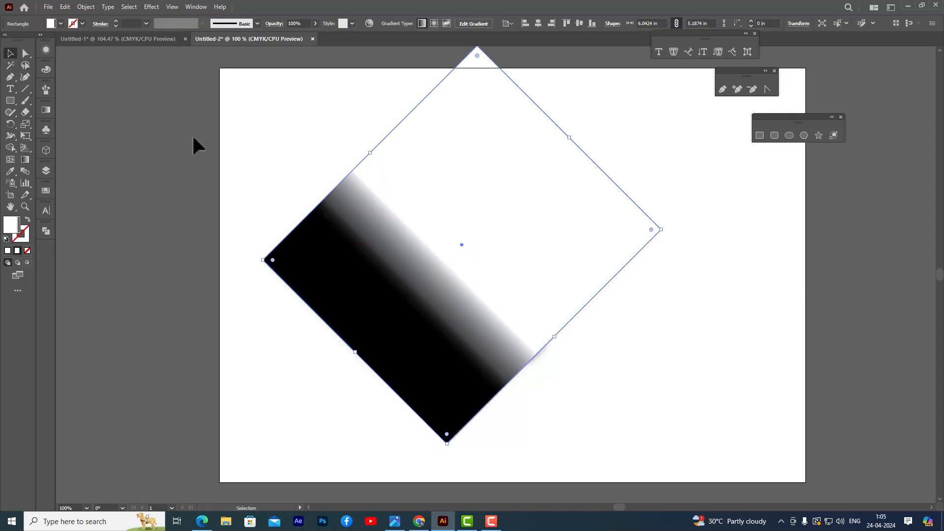
{"action": "left_click", "coordinate": [294, 147]}
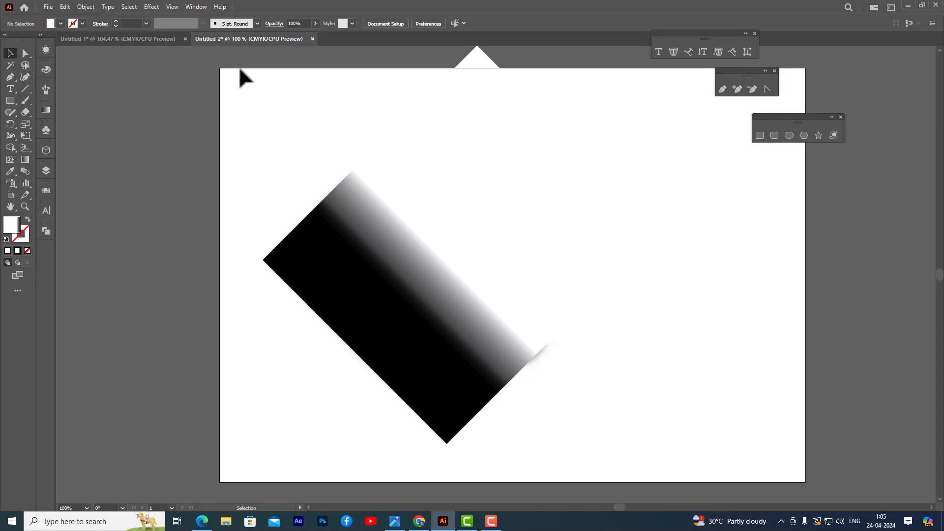
Try making an opacity mask on the striped sphere from the gradient rectangle, and undo it.
{"action": "left_click_drag", "start_coordinate": [222, 132], "coordinate": [691, 473]}
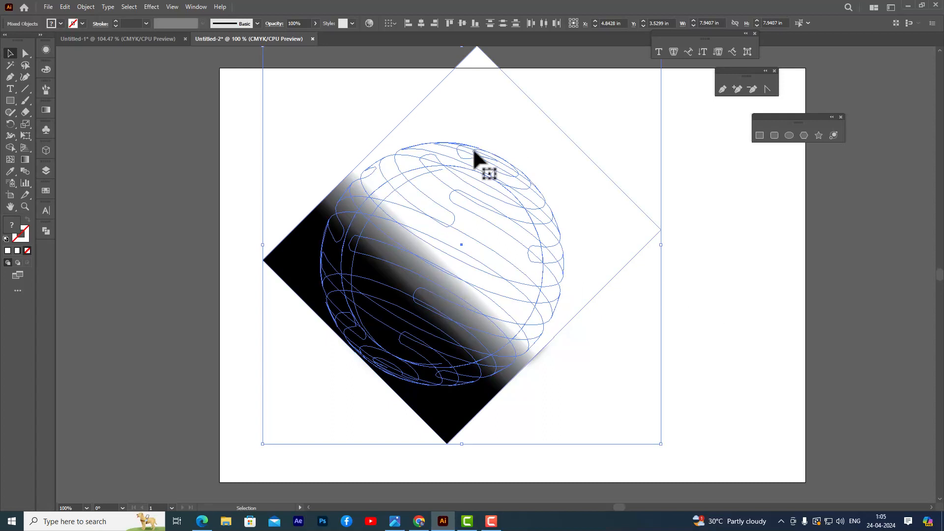
{"action": "left_click", "coordinate": [274, 24]}
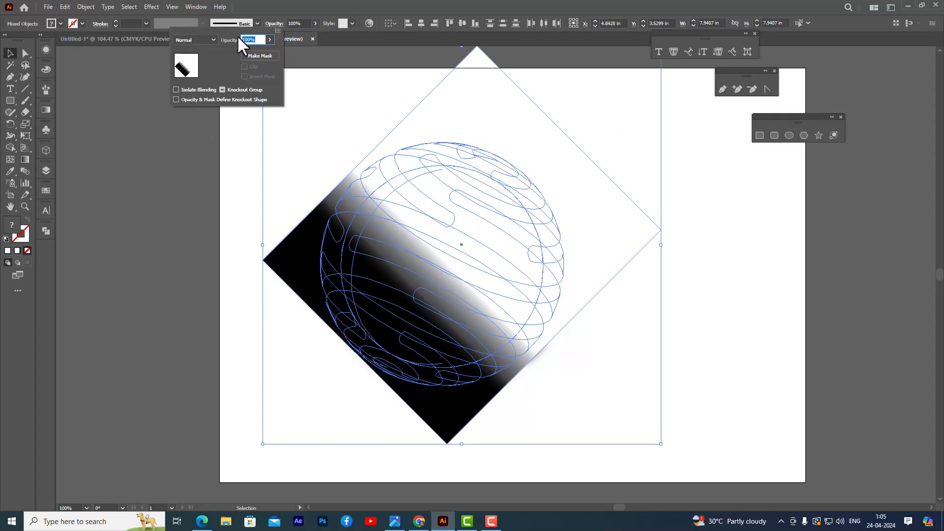
{"action": "left_click", "coordinate": [278, 31]}
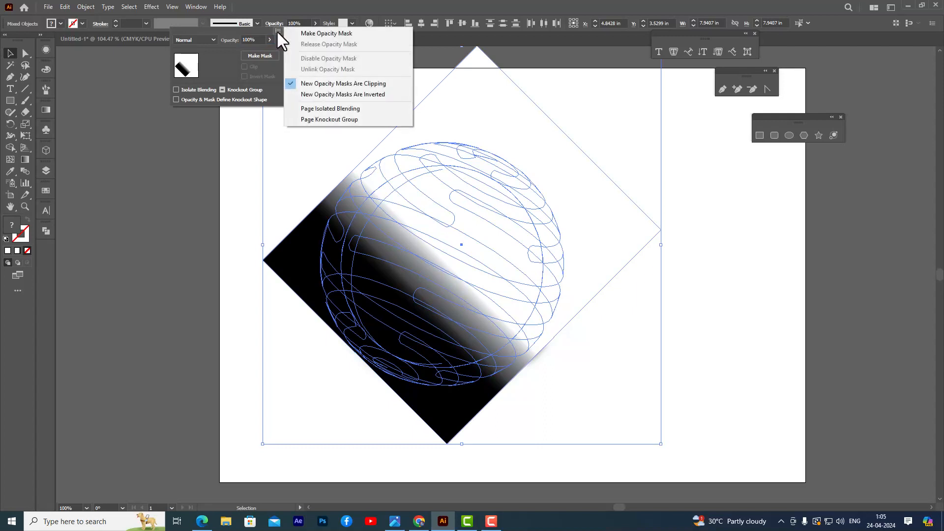
{"action": "left_click", "coordinate": [355, 34]}
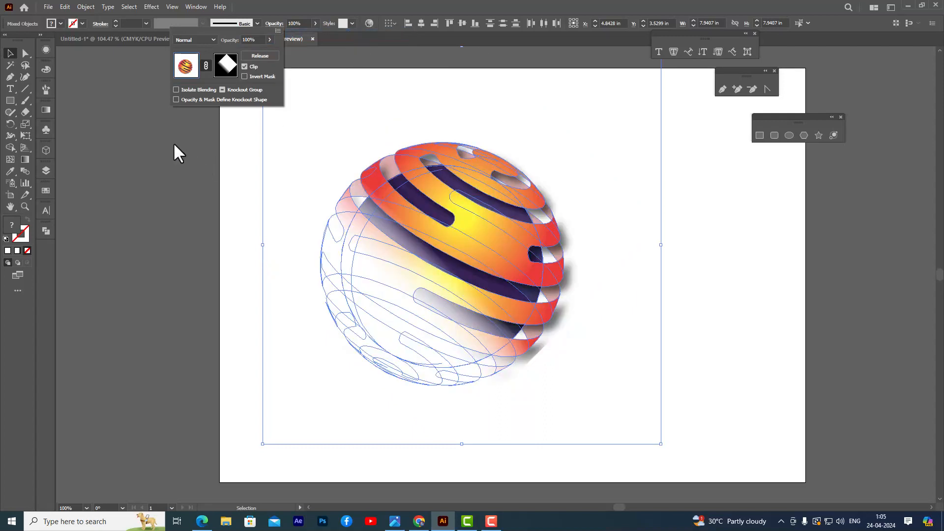
{"action": "left_click", "coordinate": [13, 52]}
{"action": "left_click", "coordinate": [154, 115]}
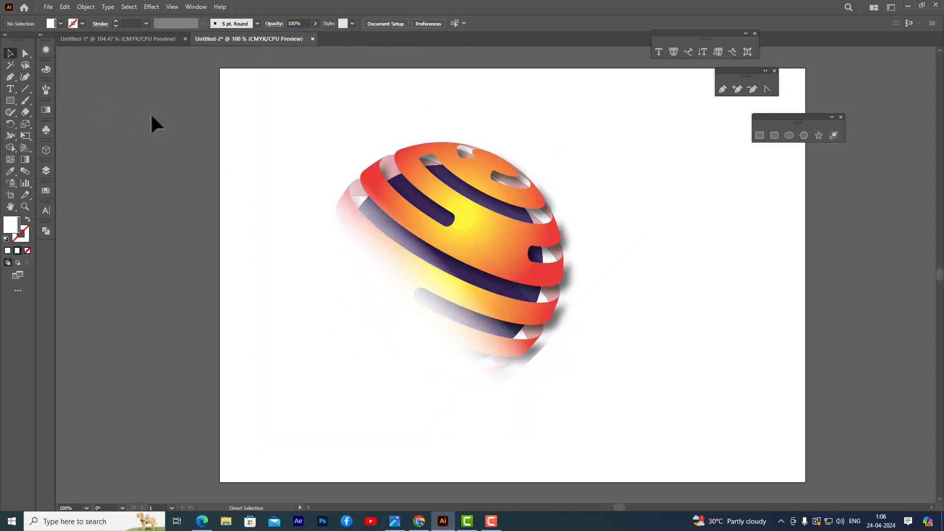
{"action": "key", "text": "ctrl+z"}
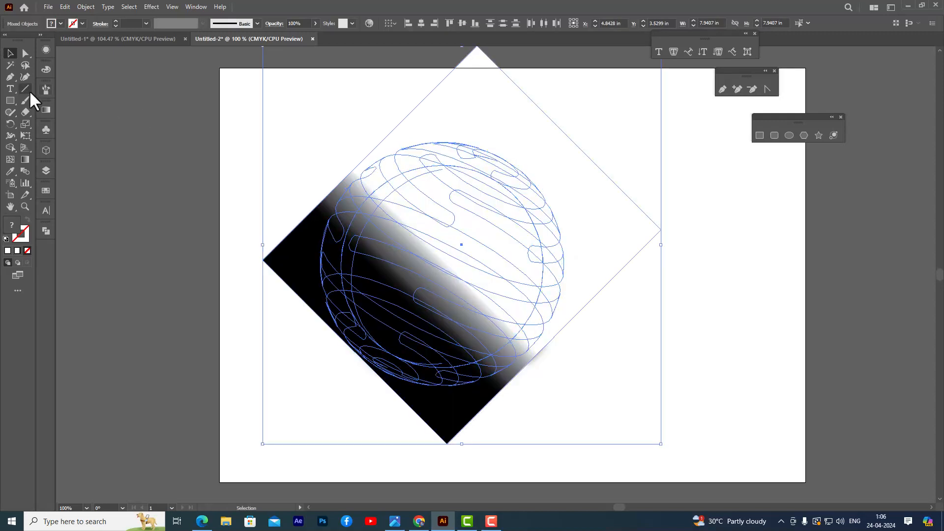
Shift the rectangle's gradient toward its lower-left edge so the black area shrinks to a narrow band along that edge.
{"action": "left_click", "coordinate": [228, 151]}
{"action": "left_click", "coordinate": [546, 272]}
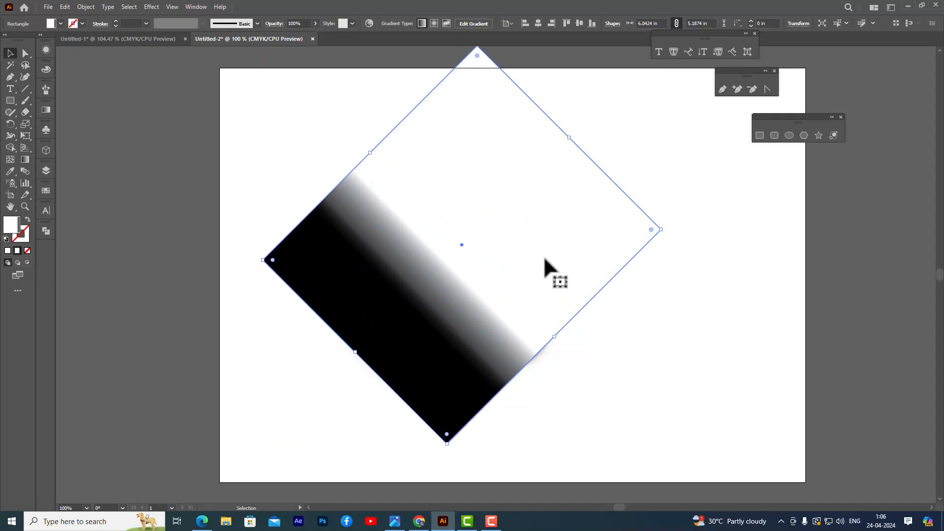
{"action": "key", "text": "g"}
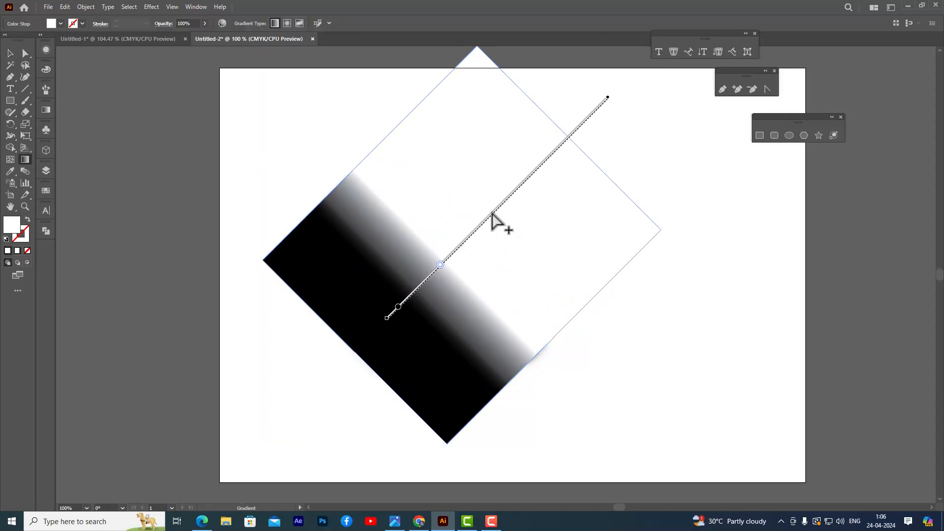
{"action": "mouse_move", "coordinate": [498, 217]}
{"action": "left_mouse_down"}
{"action": "mouse_move", "coordinate": [451, 252]}
{"action": "mouse_move", "coordinate": [467, 240]}
{"action": "left_mouse_up"}
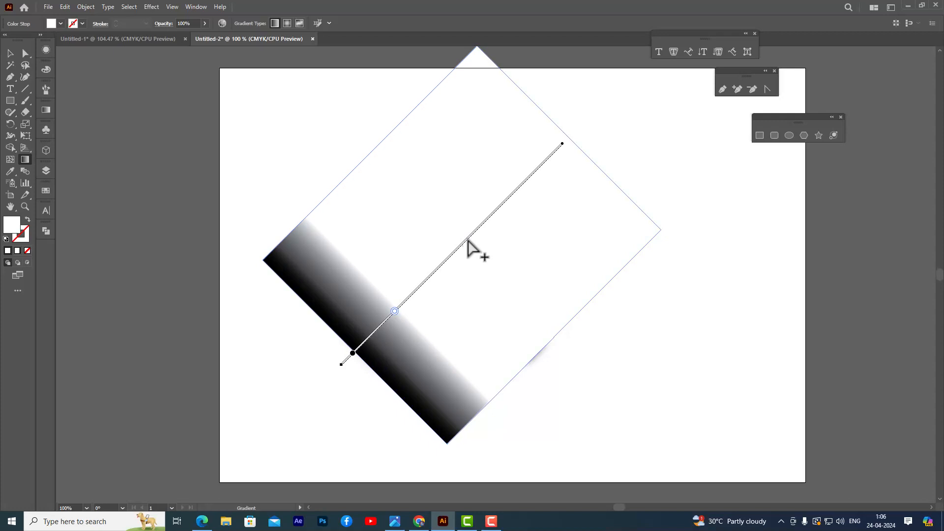
{"action": "left_click_drag", "start_coordinate": [467, 241], "coordinate": [467, 240]}
{"action": "left_click", "coordinate": [11, 53]}
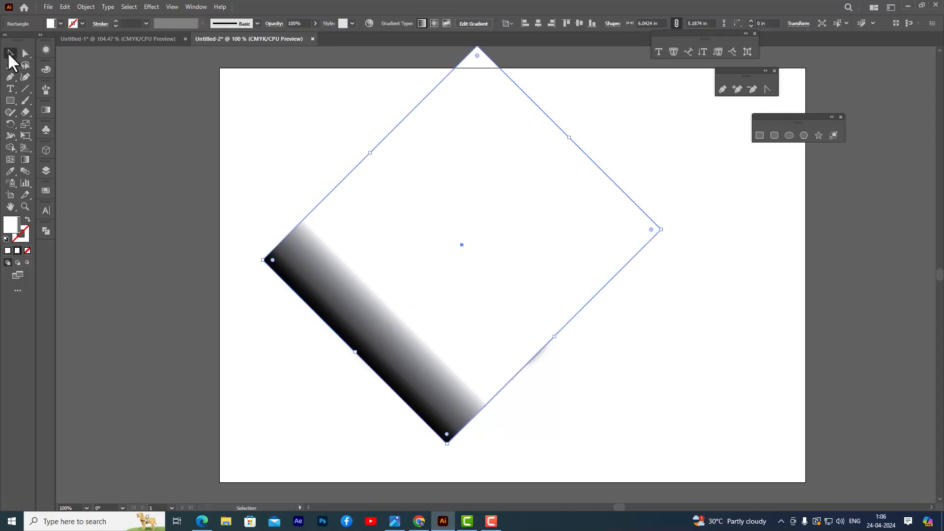
{"action": "left_click", "coordinate": [258, 152]}
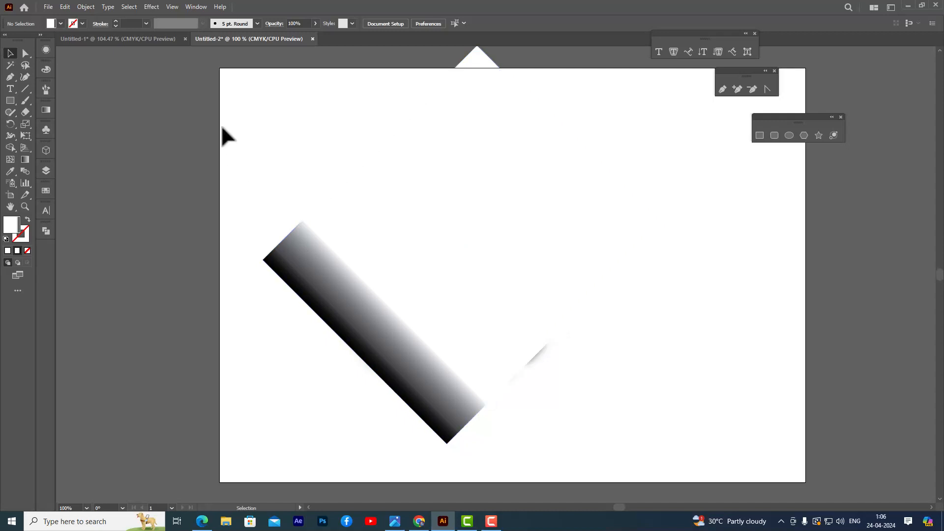
Try an opacity mask on the striped sphere using the rectangle with the narrower black band, and undo it.
{"action": "left_click_drag", "start_coordinate": [179, 86], "coordinate": [695, 481]}
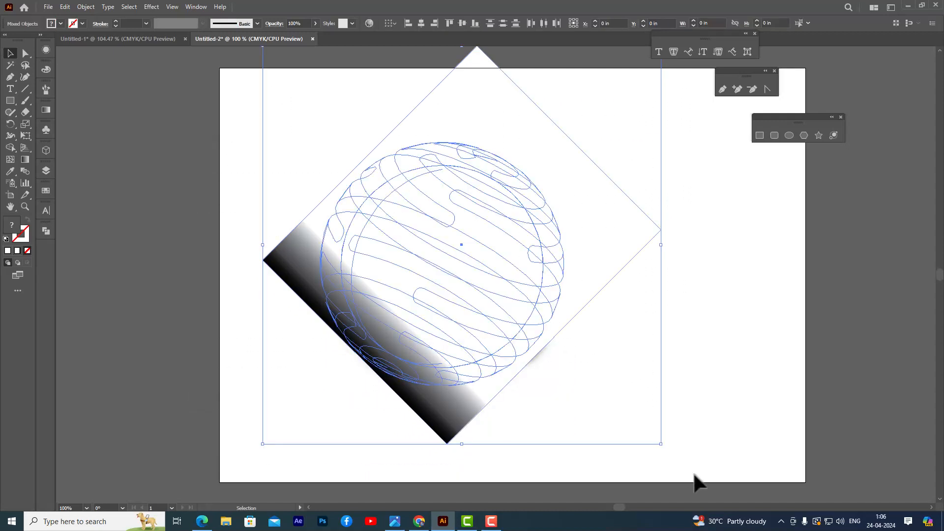
{"action": "left_click", "coordinate": [275, 25]}
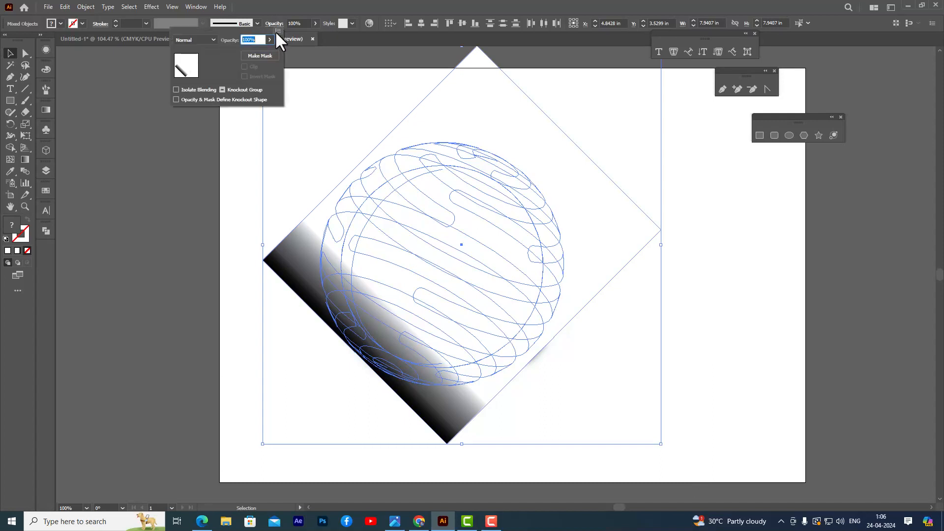
{"action": "left_click", "coordinate": [278, 31]}
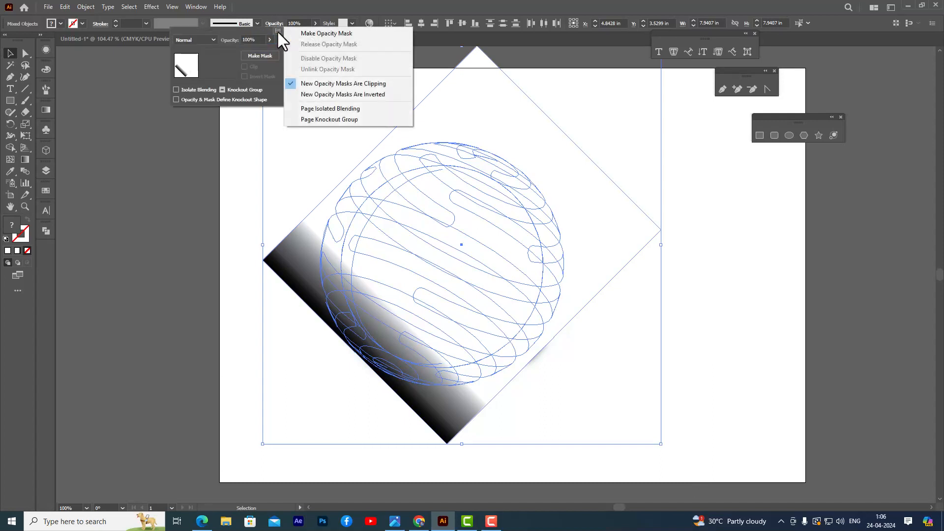
{"action": "left_click", "coordinate": [356, 34]}
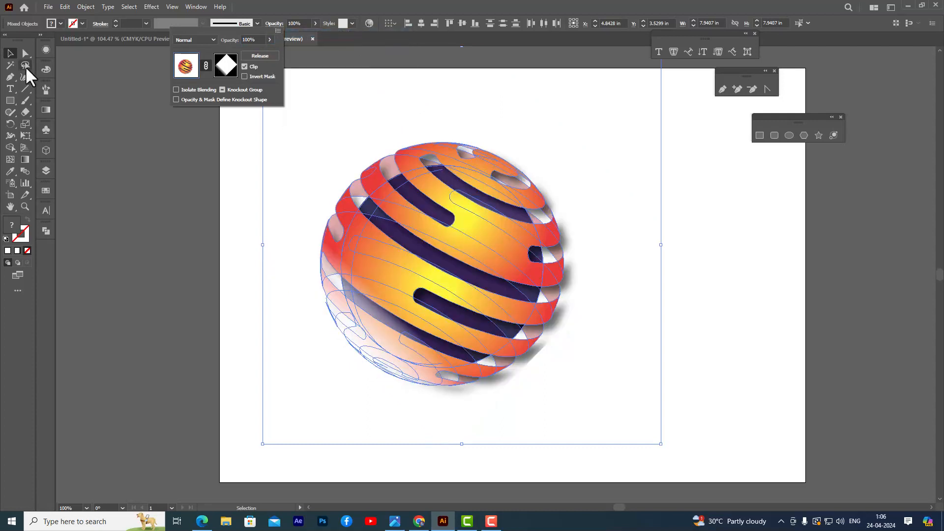
{"action": "left_click", "coordinate": [178, 154]}
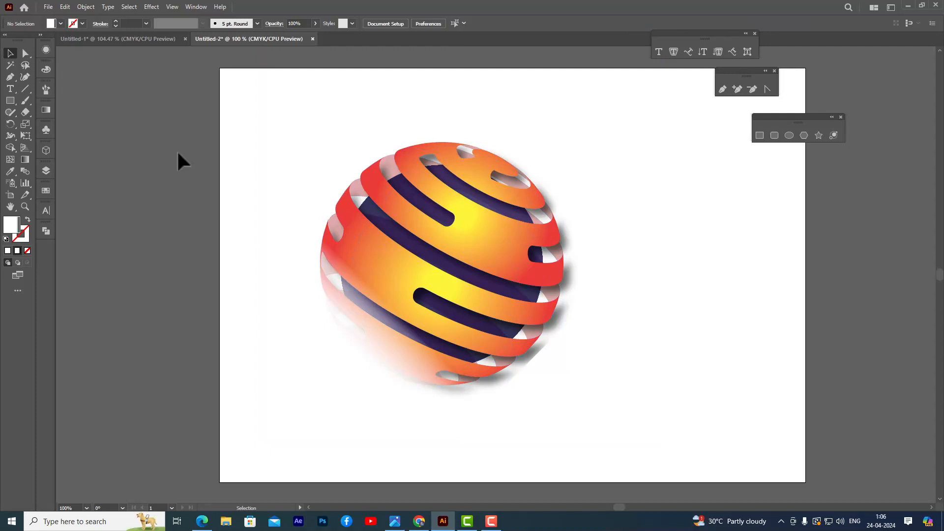
{"action": "key", "text": "ctrl+z"}
{"action": "key", "text": "ctrl+z"}
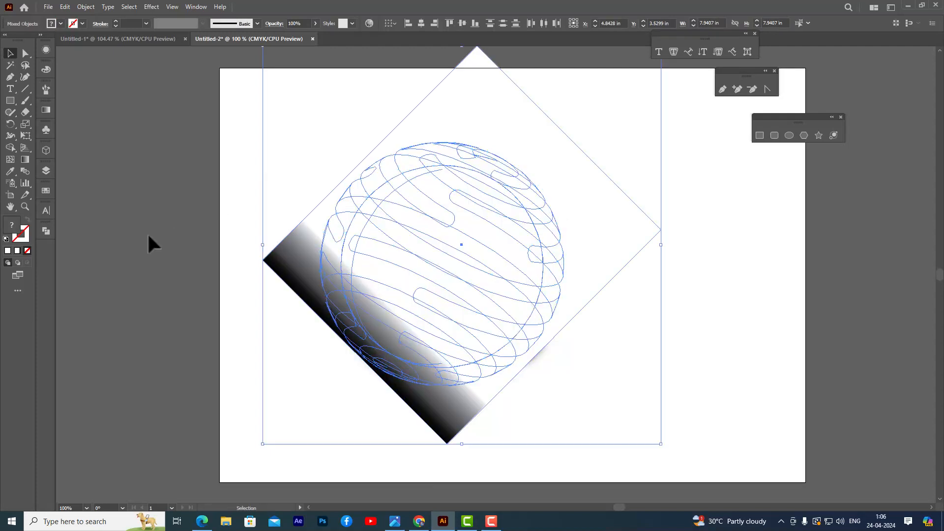
Shift the rectangle's gradient partway back toward the centre so the black area covers more of the sphere's lower left.
{"action": "left_click", "coordinate": [195, 206]}
{"action": "left_click", "coordinate": [304, 233]}
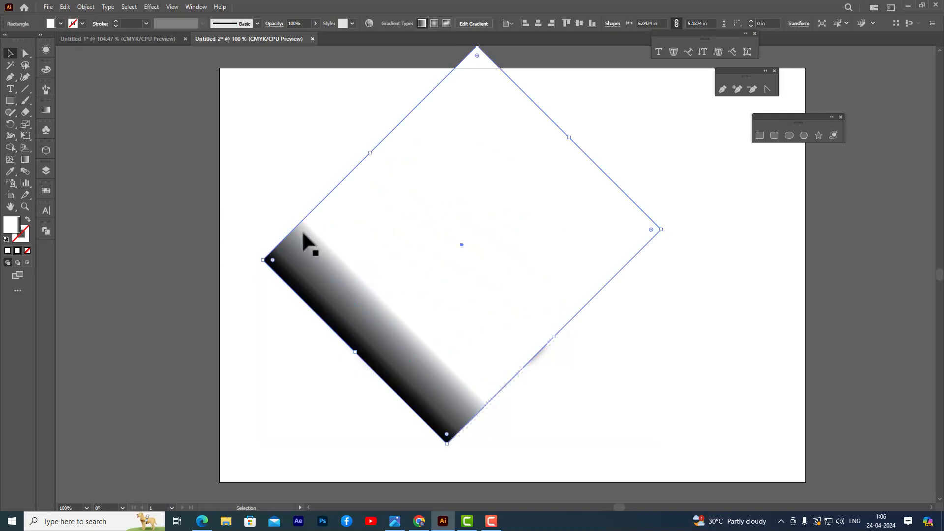
{"action": "key", "text": "g"}
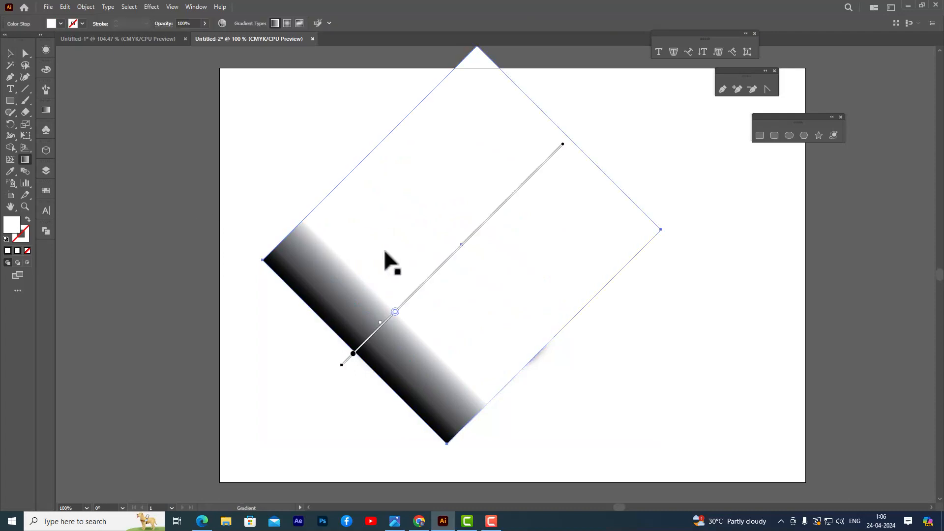
{"action": "left_click_drag", "start_coordinate": [431, 276], "coordinate": [447, 253]}
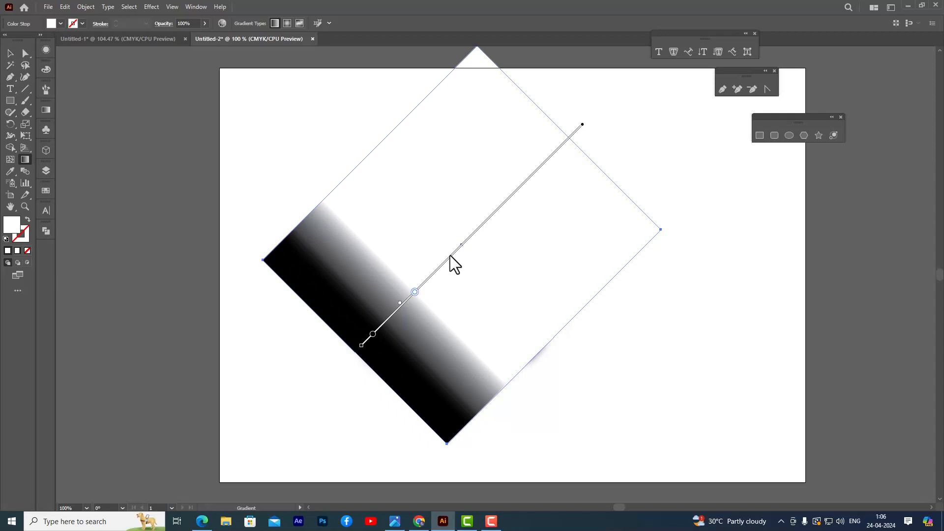
{"action": "left_click_drag", "start_coordinate": [451, 252], "coordinate": [462, 245]}
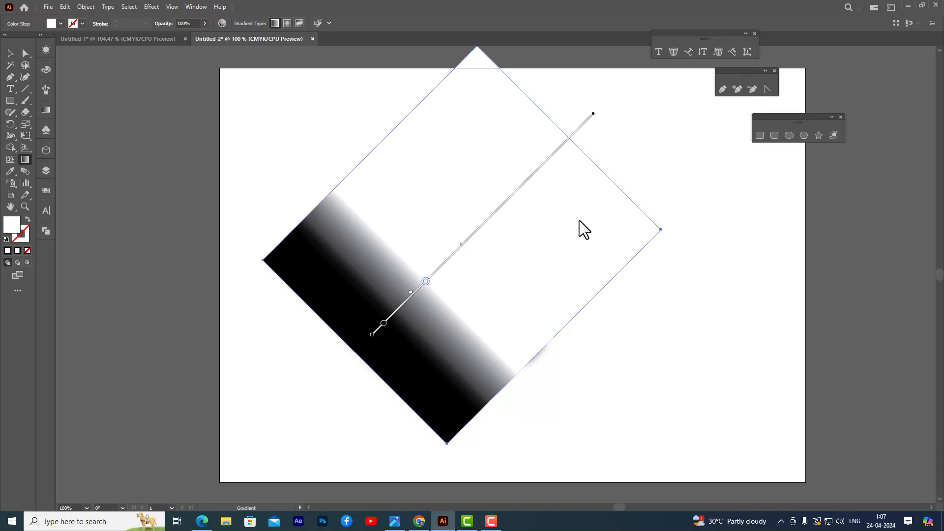
Make an opacity mask from the readjusted gradient rectangle and the striped sphere, fading out the sphere's lower left, and deselect everything.
{"action": "left_click", "coordinate": [10, 52]}
{"action": "left_click_drag", "start_coordinate": [248, 113], "coordinate": [699, 467]}
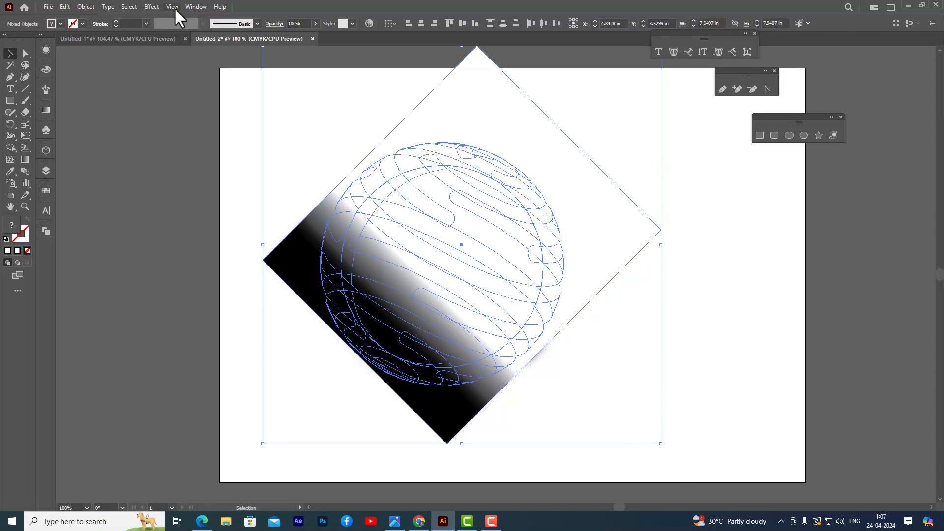
{"action": "left_click", "coordinate": [274, 24]}
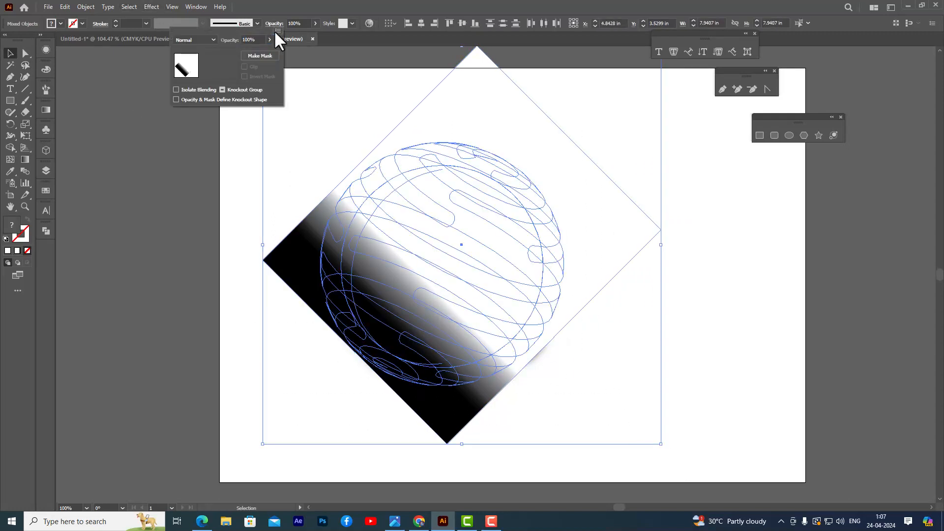
{"action": "left_click", "coordinate": [277, 31]}
{"action": "left_click", "coordinate": [325, 34]}
{"action": "left_click", "coordinate": [14, 52]}
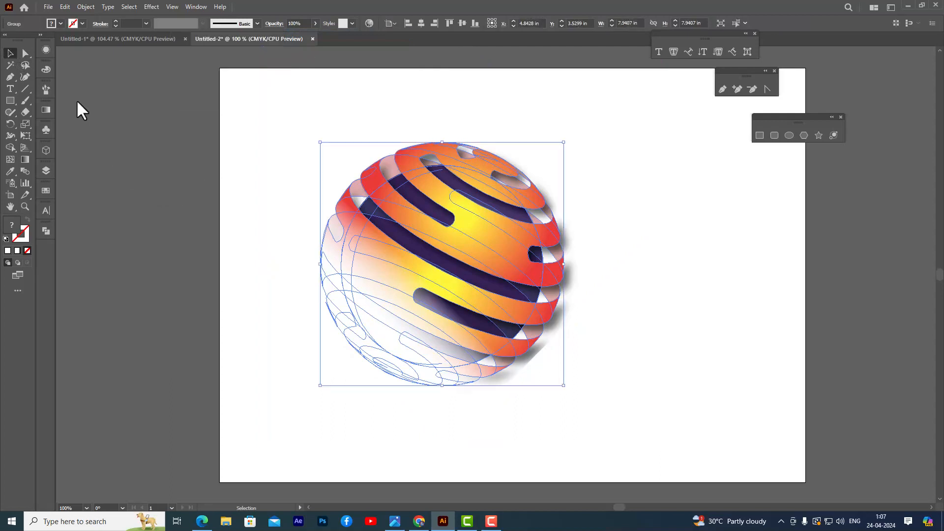
{"action": "left_click", "coordinate": [181, 182]}
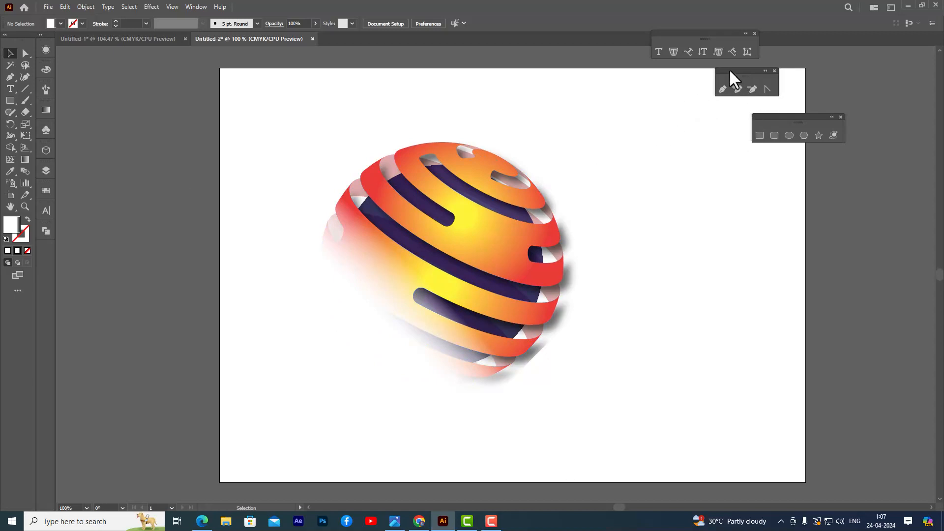
Move the floating pen and type tool palettes farther away from the artwork, and select the whole masked sphere.
{"action": "left_click_drag", "start_coordinate": [729, 69], "coordinate": [800, 70]}
{"action": "left_click_drag", "start_coordinate": [658, 35], "coordinate": [710, 37]}
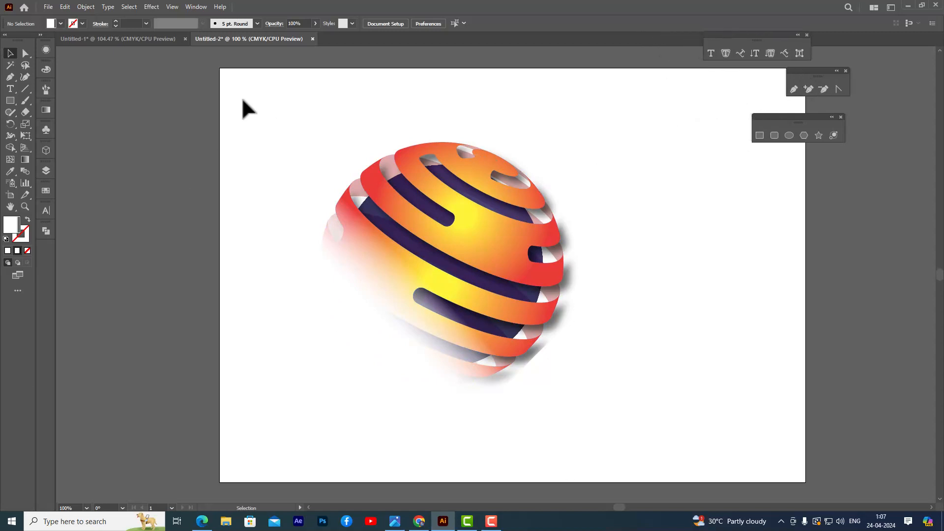
{"action": "left_click_drag", "start_coordinate": [237, 96], "coordinate": [689, 456]}
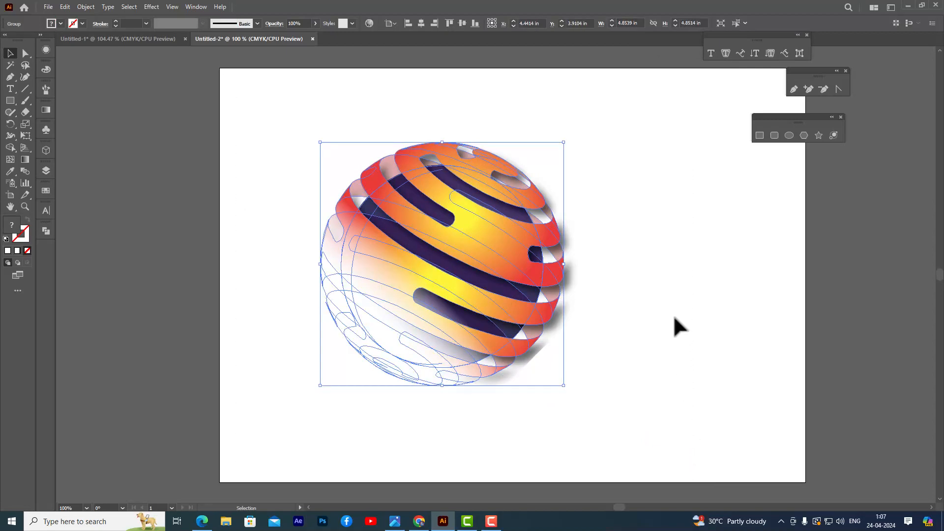
Group the masked sphere artwork, move it left to make room beside it, and deselect it.
{"action": "key", "text": "ctrl+g"}
{"action": "left_click", "coordinate": [642, 274]}
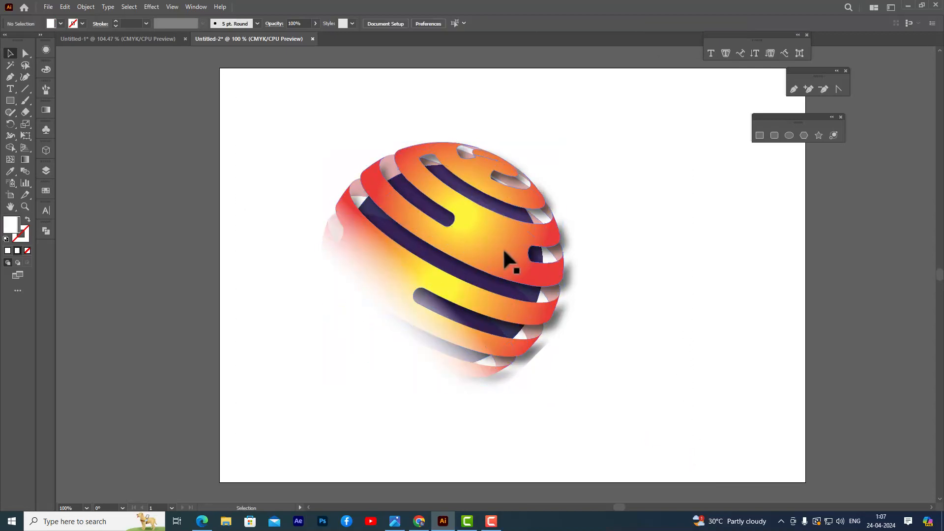
{"action": "left_click_drag", "start_coordinate": [504, 252], "coordinate": [447, 243]}
{"action": "left_click", "coordinate": [635, 202]}
{"action": "left_click", "coordinate": [618, 229]}
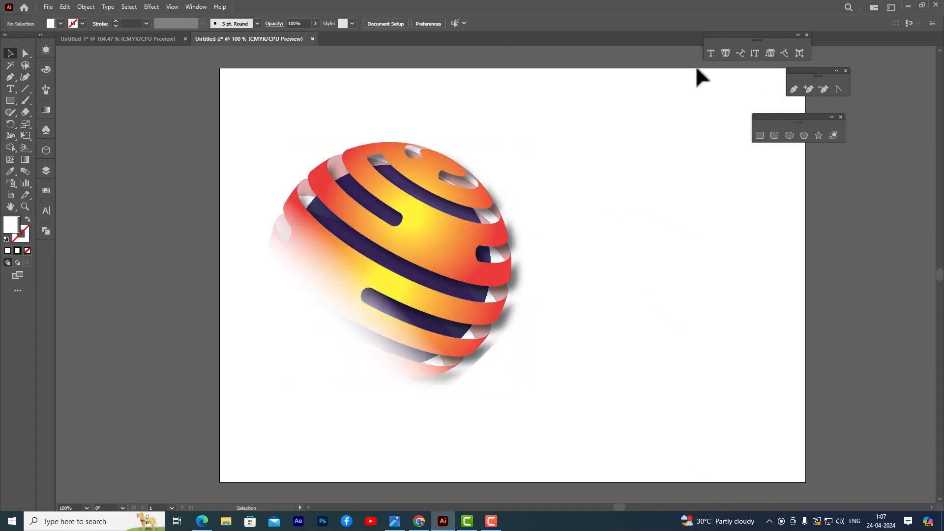
Add the point text GLOBAL TECHNOLOGIES on the empty area to the right of the sphere.
{"action": "left_click", "coordinate": [711, 53]}
{"action": "left_click", "coordinate": [573, 294]}
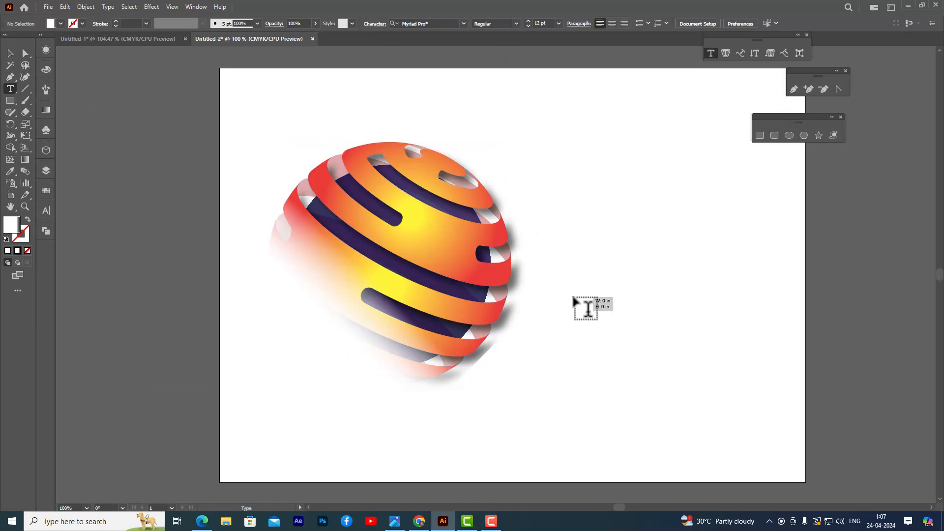
{"action": "key", "text": "BackSpace"}
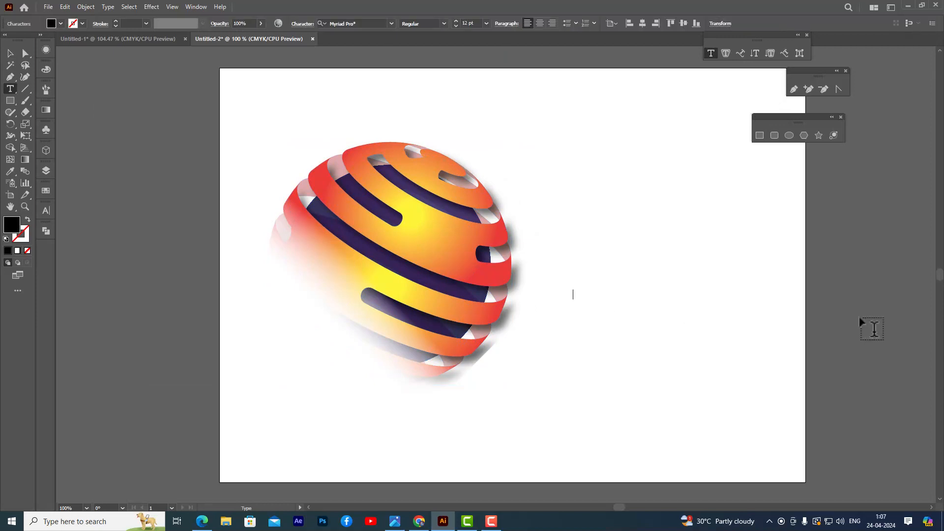
{"action": "type", "text": "GLOB A"}
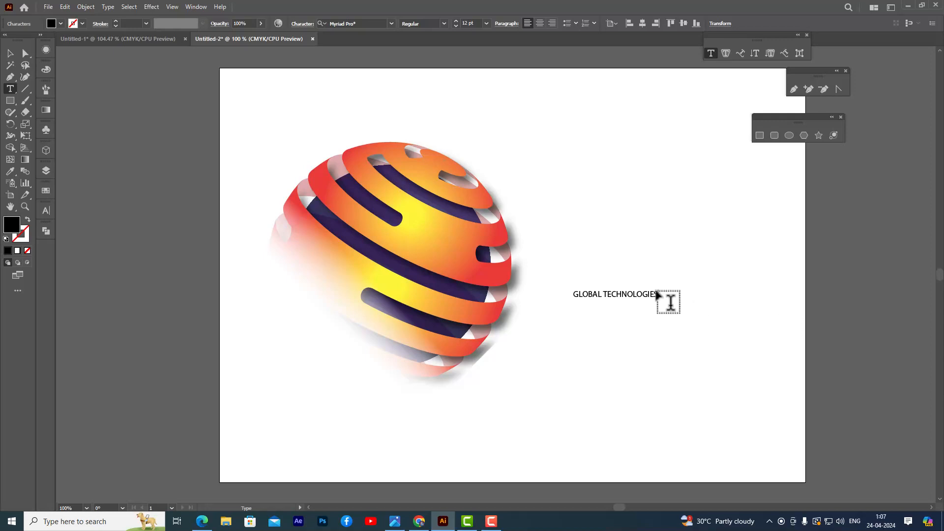
Enlarge the whole GLOBAL TECHNOLOGIES text to 26 pt.
{"action": "left_click_drag", "start_coordinate": [657, 295], "coordinate": [572, 295]}
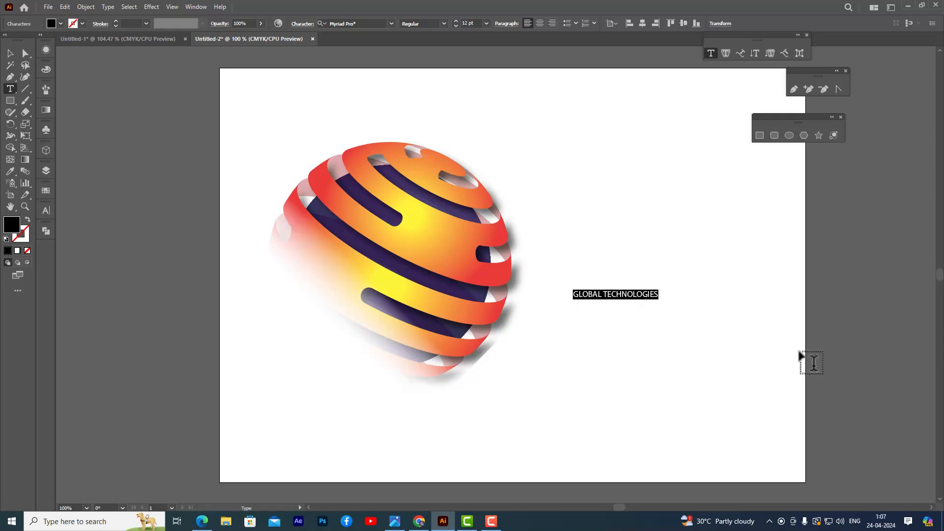
{"action": "key", "text": "ctrl+shift+period"}
{"action": "key", "text": "ctrl+shift+period"}
{"action": "key", "text": "ctrl+shift+period"}
{"action": "key", "text": "ctrl+shift+period"}
{"action": "key", "text": "ctrl+shift+period"}
{"action": "key", "text": "ctrl+shift+period"}
{"action": "key", "text": "ctrl+shift+period"}
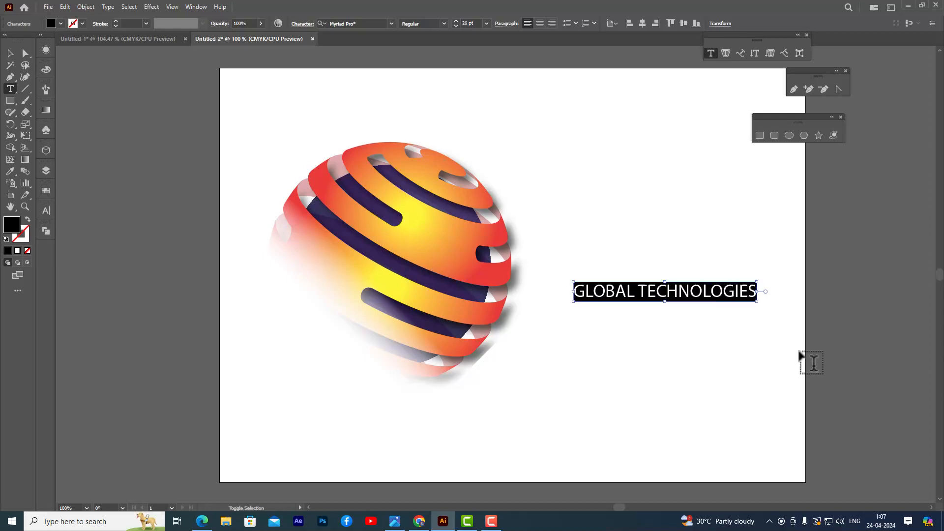
Set the font of the GLOBAL TECHNOLOGIES text to Impact and finish text editing.
{"action": "left_click", "coordinate": [360, 23]}
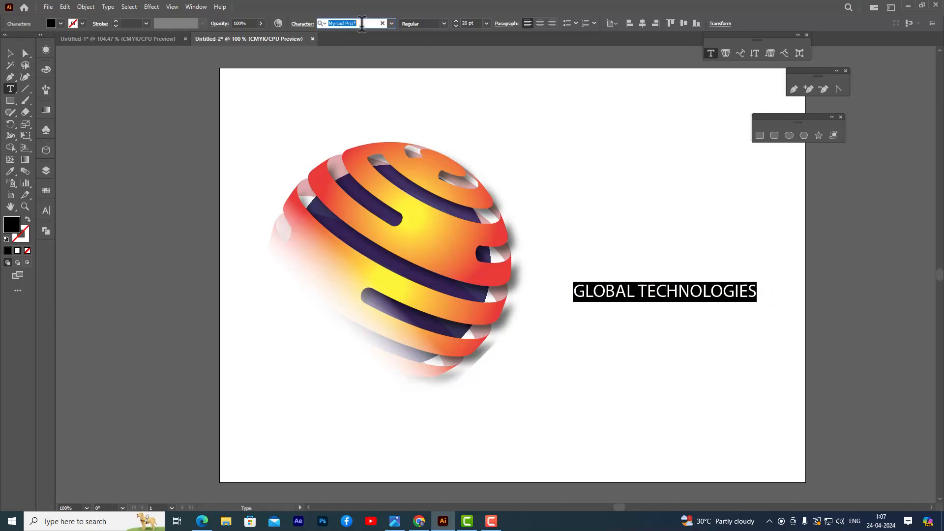
{"action": "type", "text": "IM"}
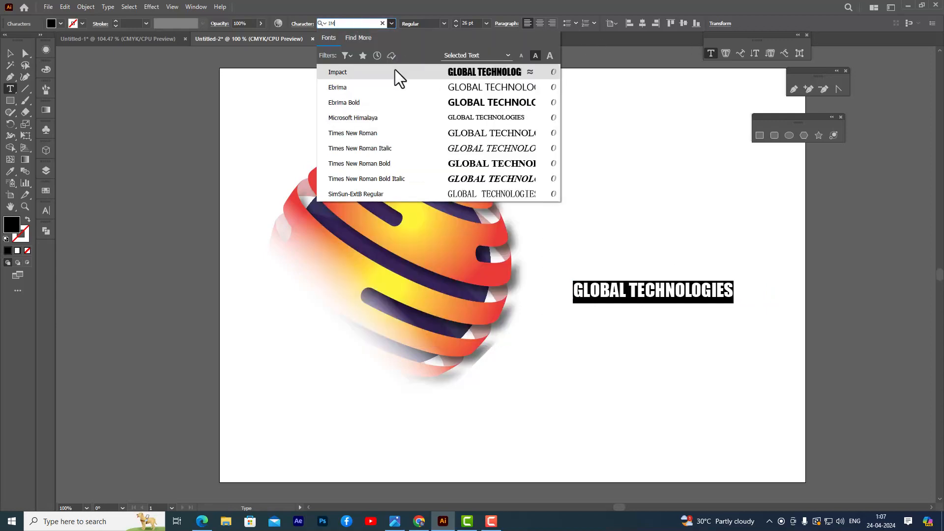
{"action": "left_click", "coordinate": [392, 75]}
{"action": "left_click", "coordinate": [9, 53]}
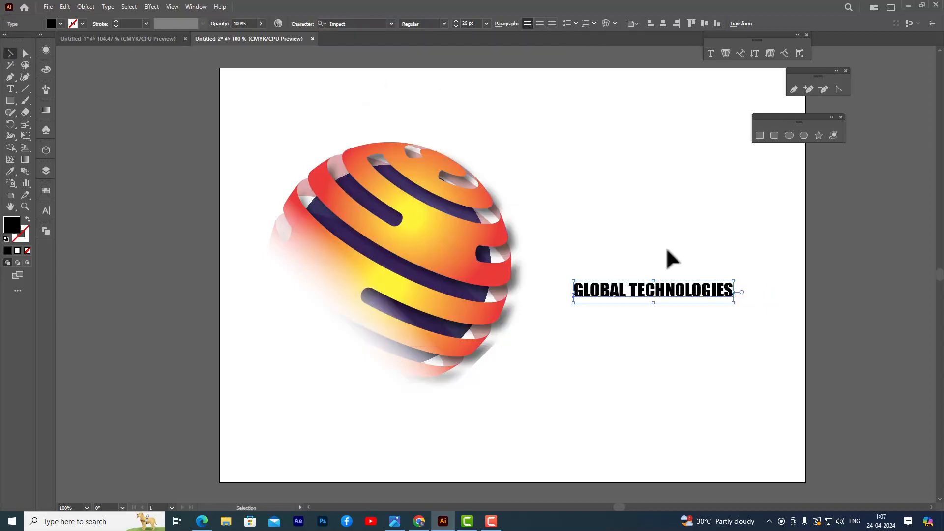
Scale the GLOBAL TECHNOLOGIES text up to about 39.5 pt and position it just right of the sphere's lower half.
{"action": "left_click_drag", "start_coordinate": [736, 278], "coordinate": [769, 277]}
{"action": "left_click_drag", "start_coordinate": [652, 295], "coordinate": [646, 308]}
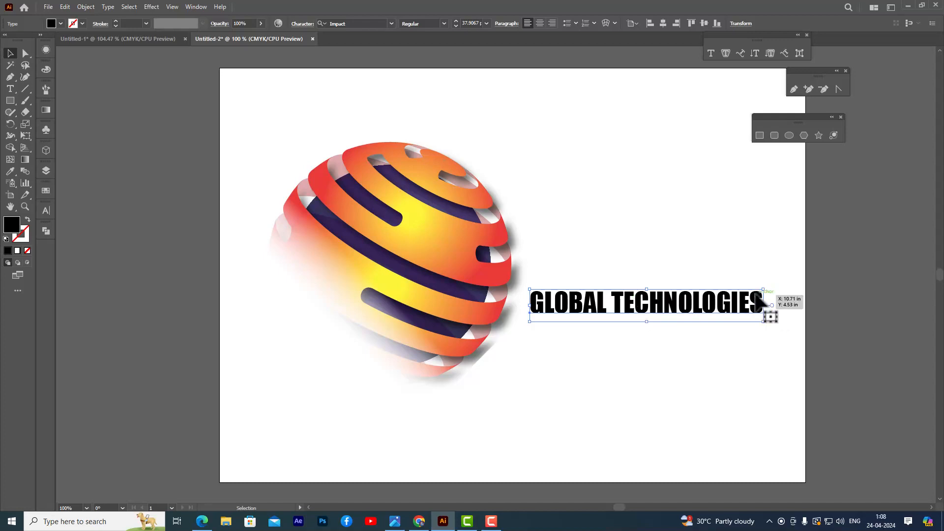
{"action": "left_click_drag", "start_coordinate": [763, 290], "coordinate": [768, 288]}
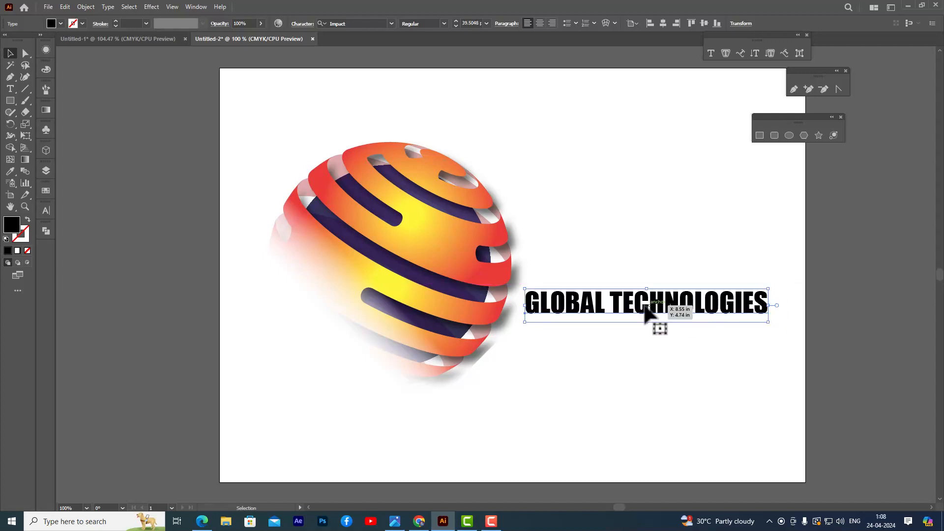
{"action": "left_click_drag", "start_coordinate": [654, 312], "coordinate": [649, 316]}
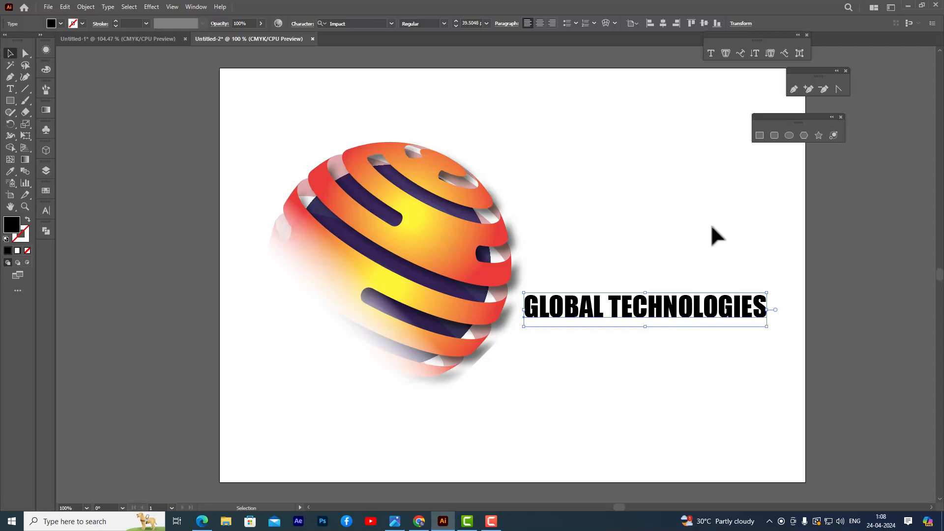
Shear the GLOBAL TECHNOLOGIES text by 17° along the horizontal axis and deselect it.
{"action": "right_click", "coordinate": [615, 308]}
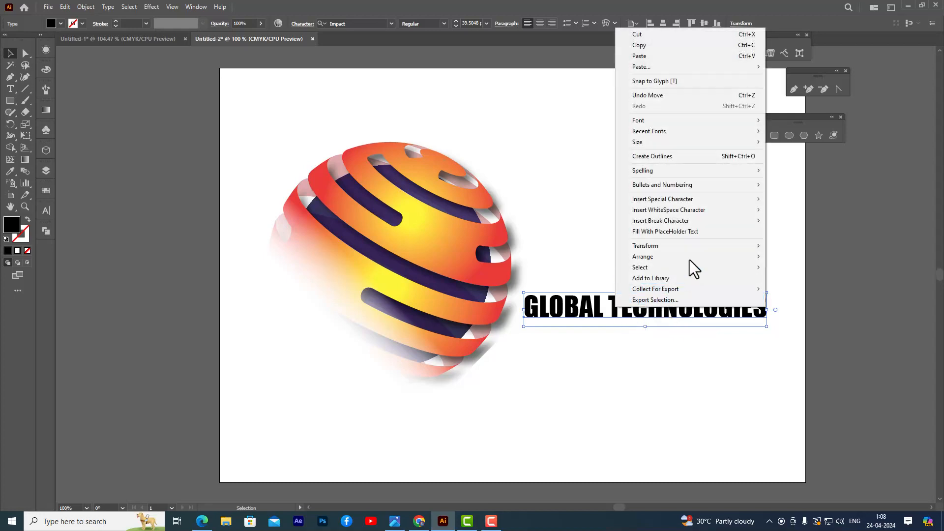
{"action": "mouse_move", "coordinate": [684, 246]}
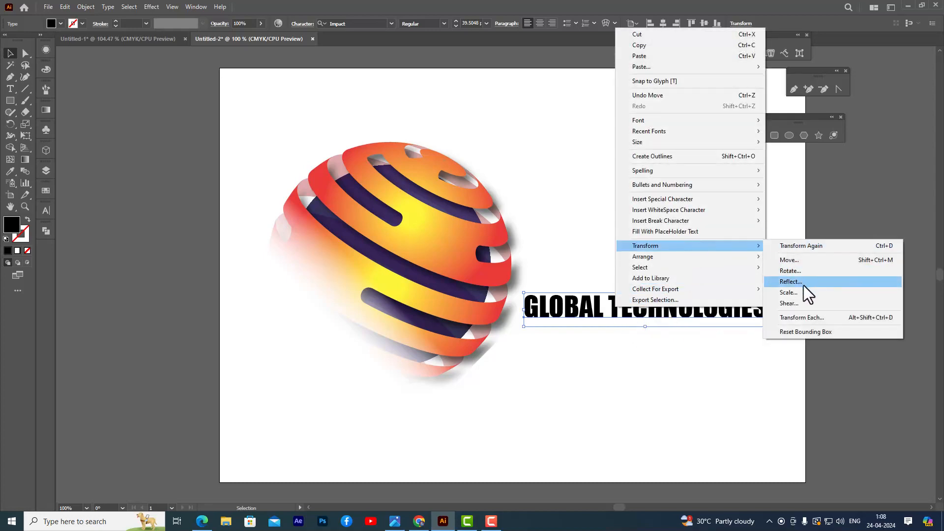
{"action": "left_click", "coordinate": [800, 303]}
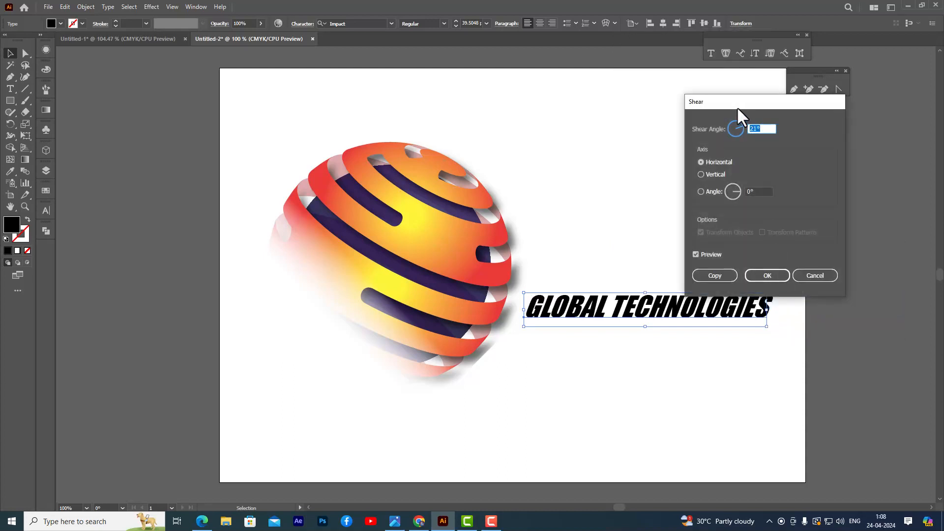
{"action": "left_click_drag", "start_coordinate": [736, 106], "coordinate": [757, 113]}
{"action": "left_click", "coordinate": [774, 125]}
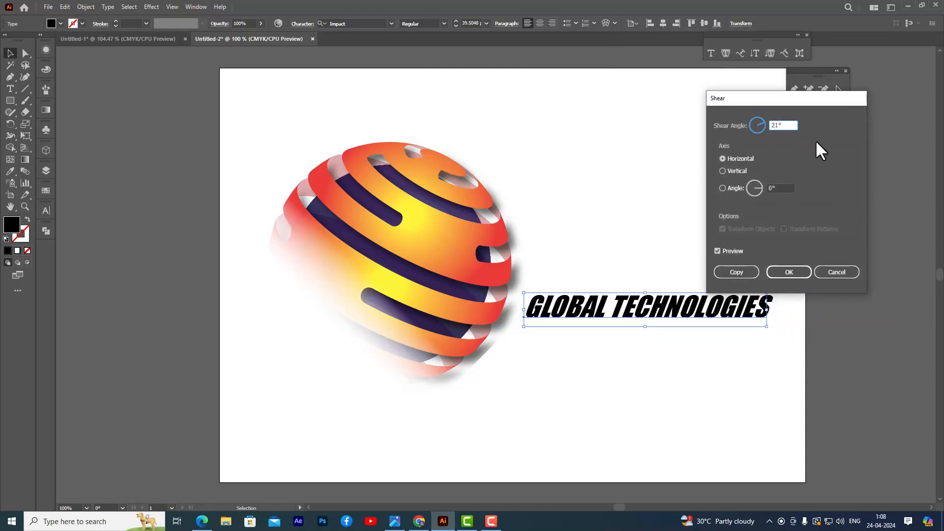
{"action": "key", "text": "Down"}
{"action": "key", "text": "Down"}
{"action": "key", "text": "Down"}
{"action": "key", "text": "Down"}
{"action": "key", "text": "Down"}
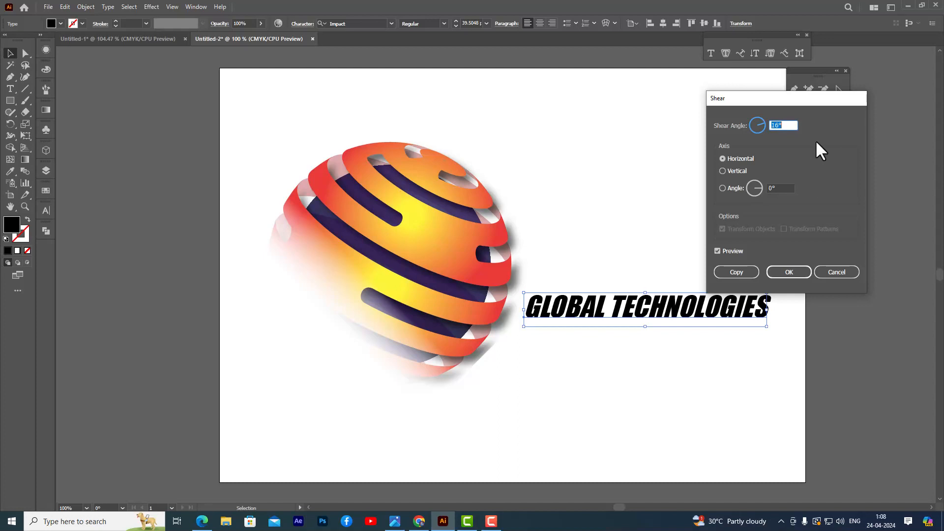
{"action": "key", "text": "Down"}
{"action": "key", "text": "Up"}
{"action": "key", "text": "Up"}
{"action": "key", "text": "Up"}
{"action": "key", "text": "Up"}
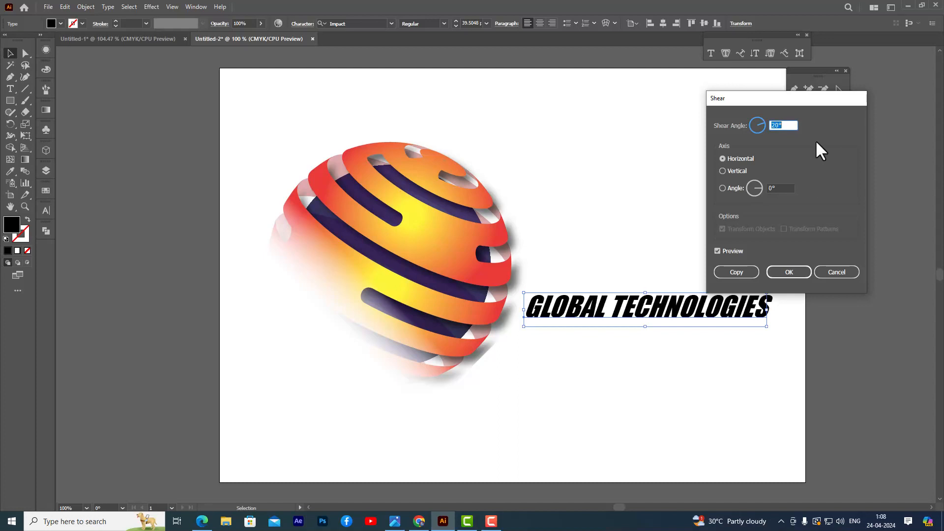
{"action": "key", "text": "Down"}
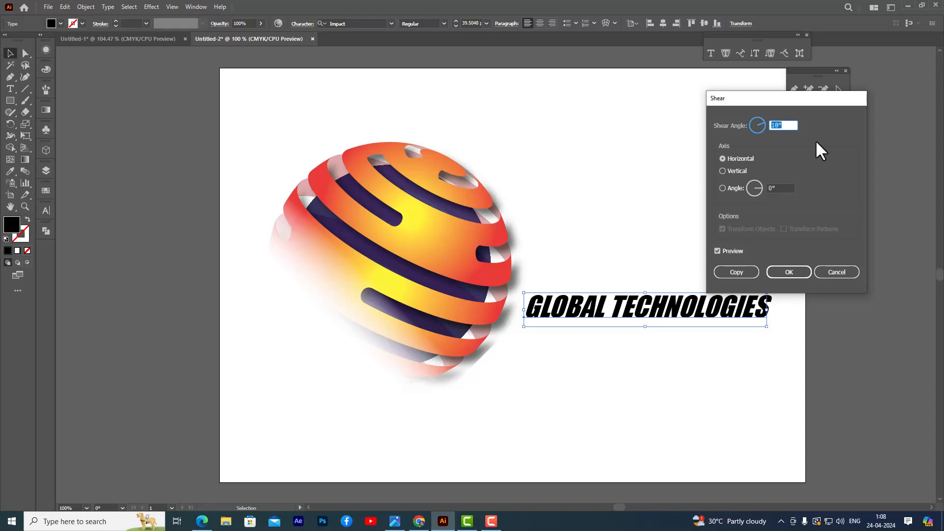
{"action": "key", "text": "Down"}
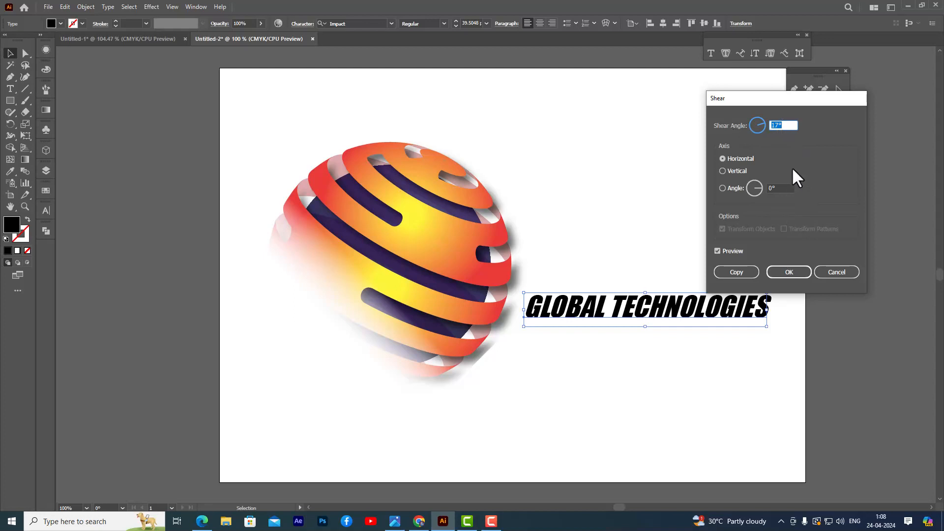
{"action": "left_click", "coordinate": [788, 272]}
{"action": "left_click", "coordinate": [661, 198]}
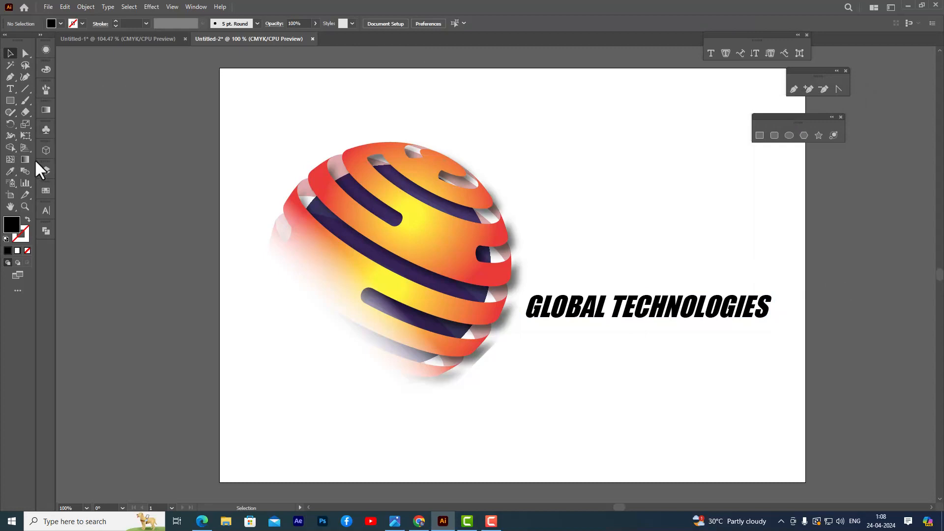
Add the tagline "Leading the way" in Impact and align it under the right end of GLOBAL TECHNOLOGIES.
{"action": "left_click", "coordinate": [10, 89]}
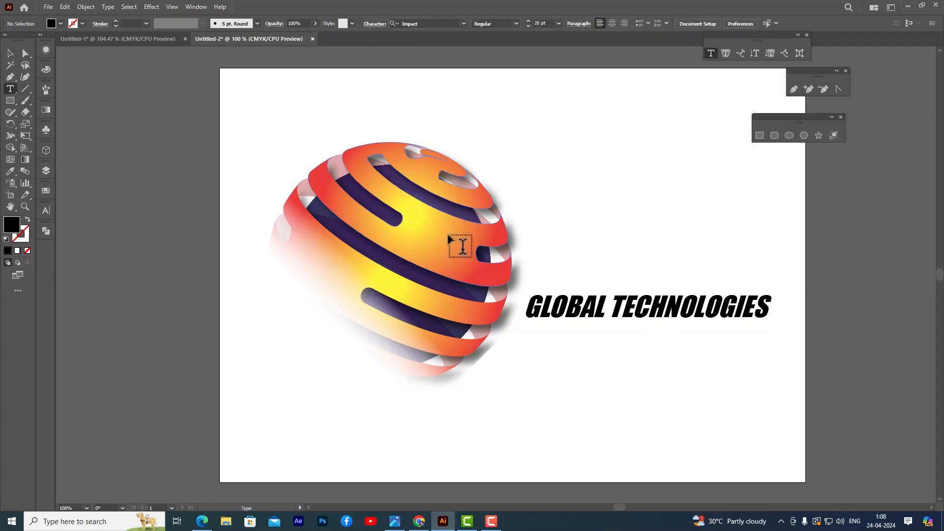
{"action": "left_click", "coordinate": [607, 352]}
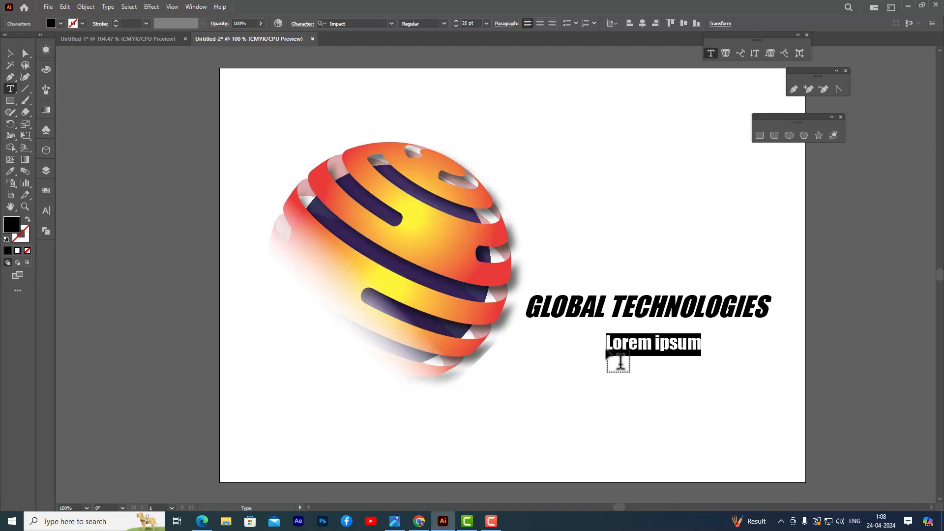
{"action": "type", "text": "Leading the way"}
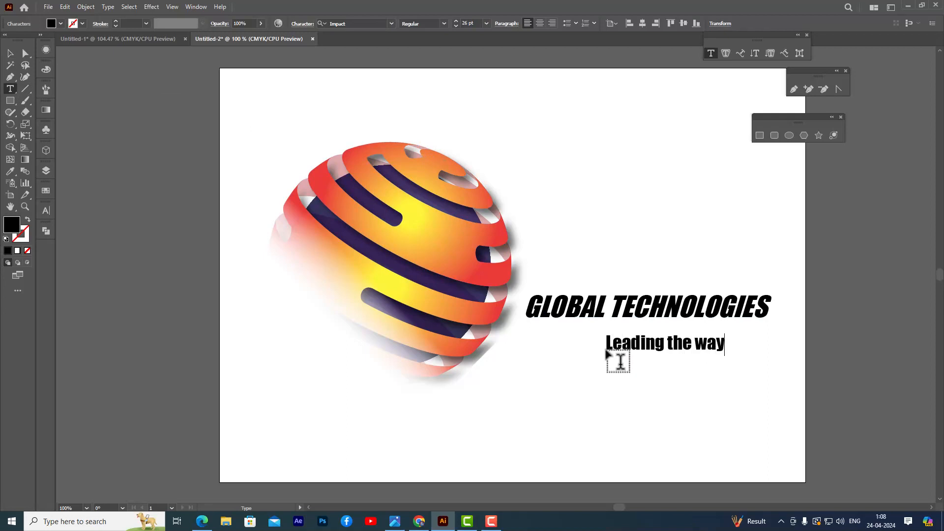
{"action": "left_click", "coordinate": [10, 53]}
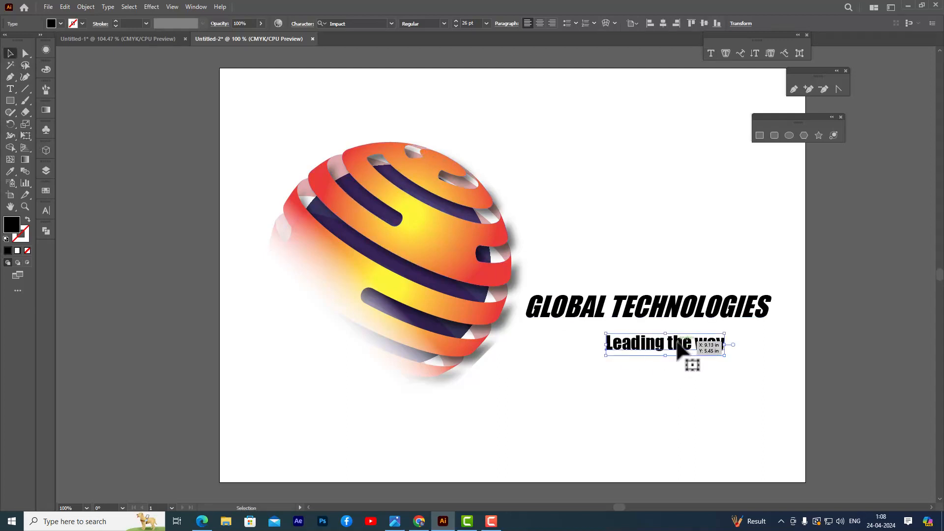
{"action": "left_click_drag", "start_coordinate": [679, 344], "coordinate": [742, 344]}
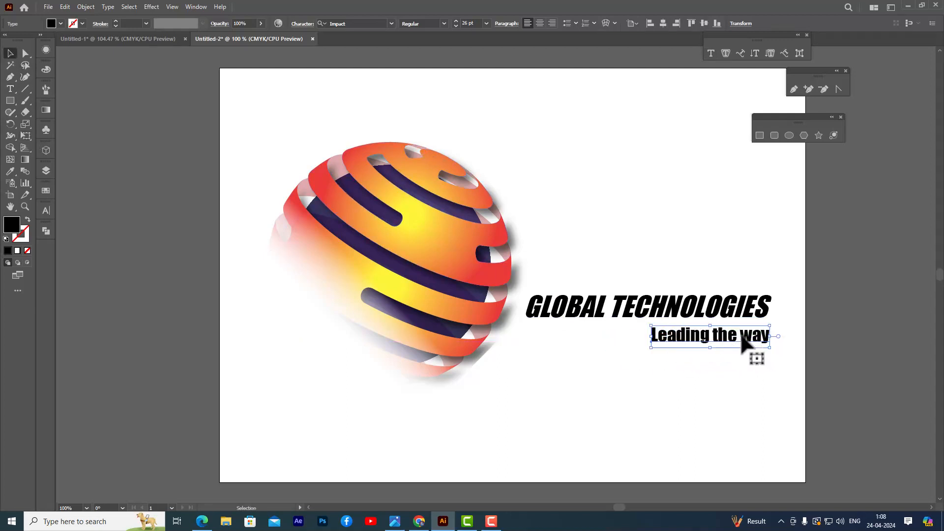
Shear the "Leading the way" tagline along the horizontal axis to slant like the heading, and shift it slightly left.
{"action": "right_click", "coordinate": [742, 338]}
{"action": "mouse_move", "coordinate": [783, 277]}
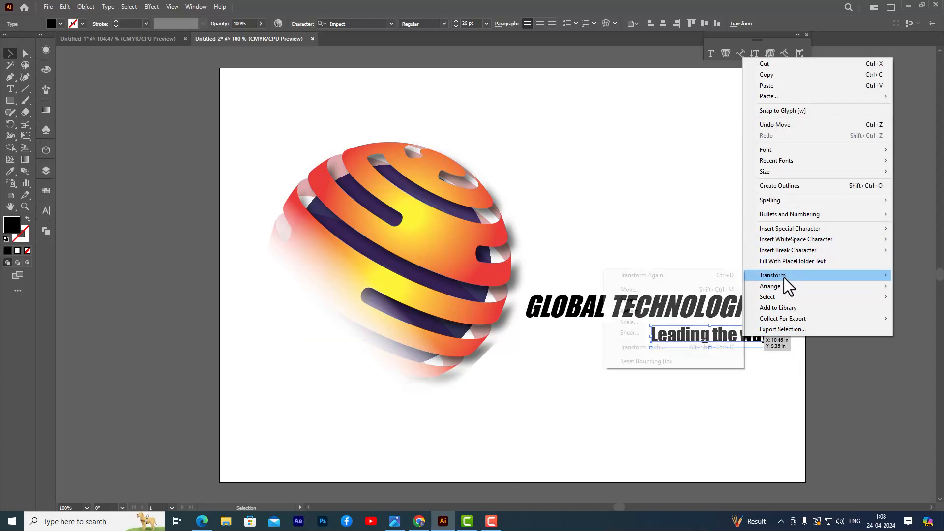
{"action": "left_click", "coordinate": [632, 331]}
{"action": "left_click_drag", "start_coordinate": [772, 102], "coordinate": [608, 77]}
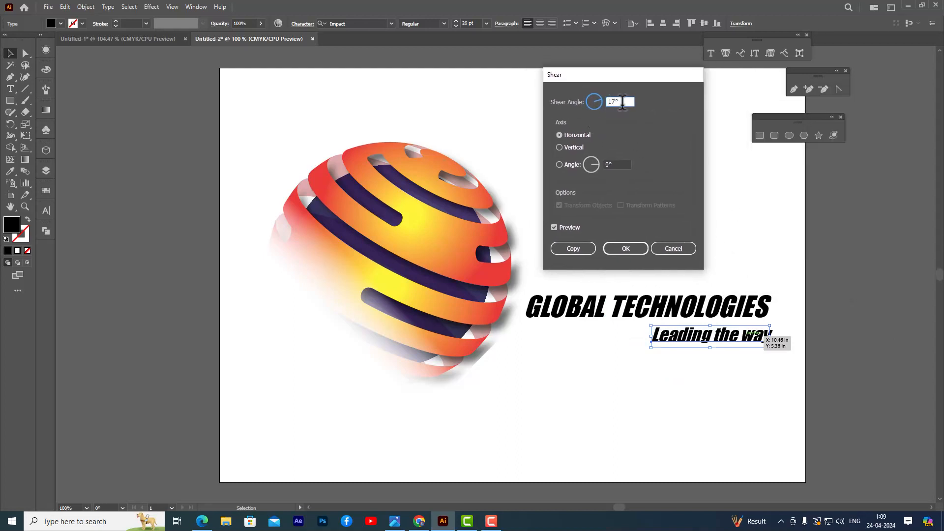
{"action": "key", "text": "Down"}
{"action": "key", "text": "Down"}
{"action": "key", "text": "Down"}
{"action": "key", "text": "Up"}
{"action": "key", "text": "Up"}
{"action": "key", "text": "Up"}
{"action": "key", "text": "Up"}
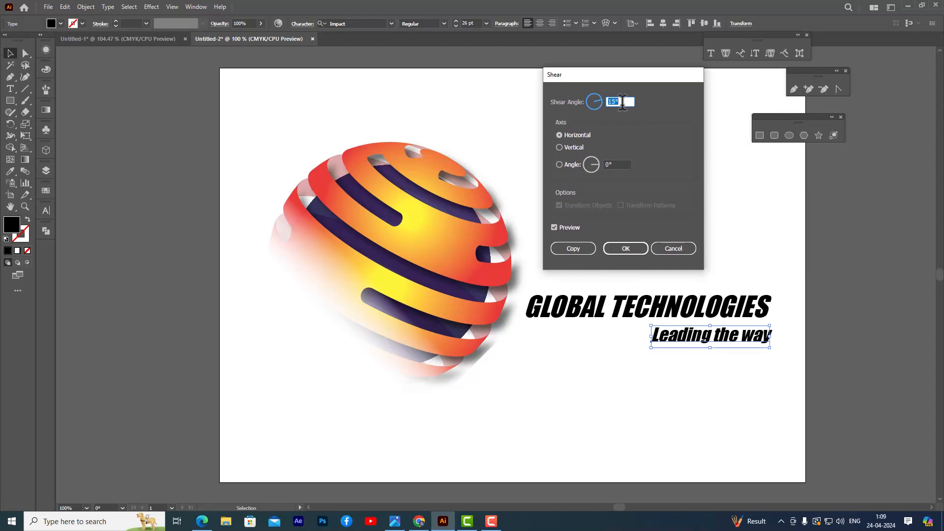
{"action": "left_click", "coordinate": [617, 244]}
{"action": "left_click", "coordinate": [154, 122]}
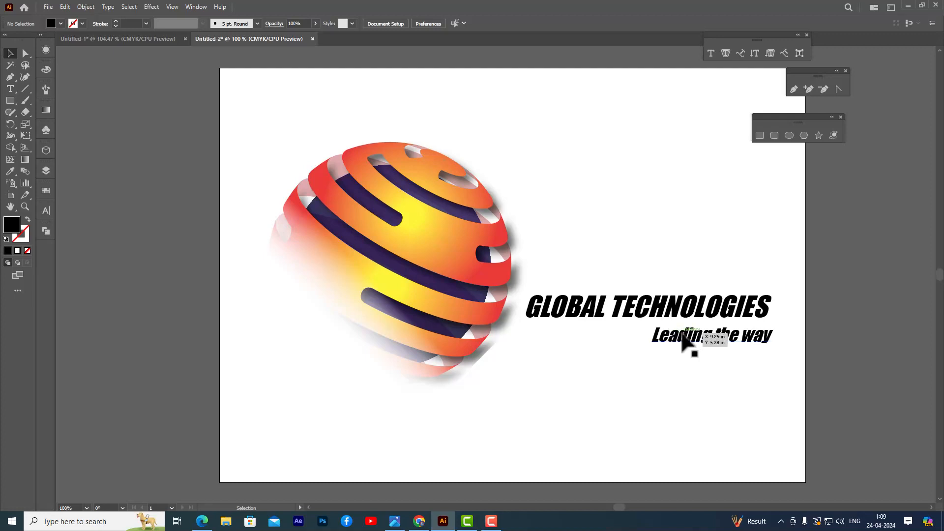
{"action": "key", "text": "ctrl+z"}
{"action": "left_click", "coordinate": [661, 214]}
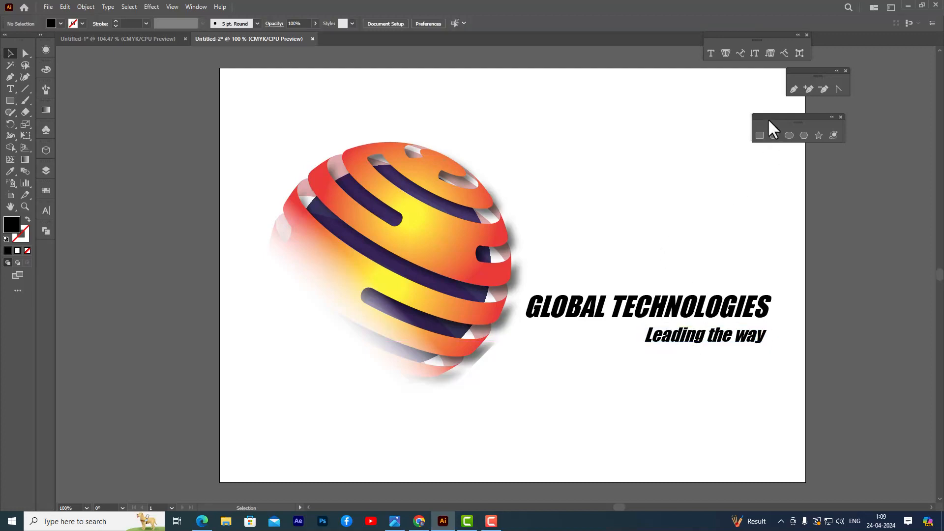
Move the floating shape, pen and type tool palettes farther away from the artboard.
{"action": "left_click_drag", "start_coordinate": [768, 120], "coordinate": [835, 109]}
{"action": "left_click_drag", "start_coordinate": [789, 68], "coordinate": [821, 69]}
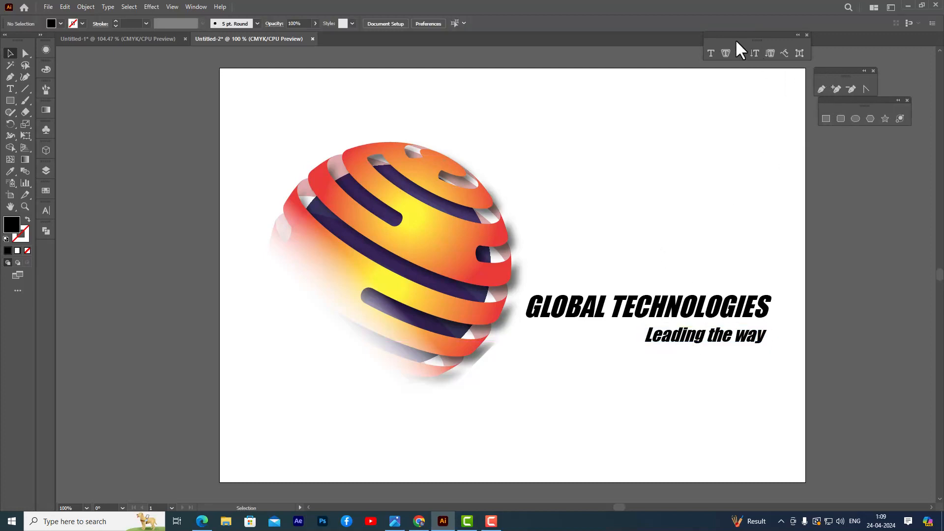
{"action": "left_click_drag", "start_coordinate": [735, 41], "coordinate": [741, 34]}
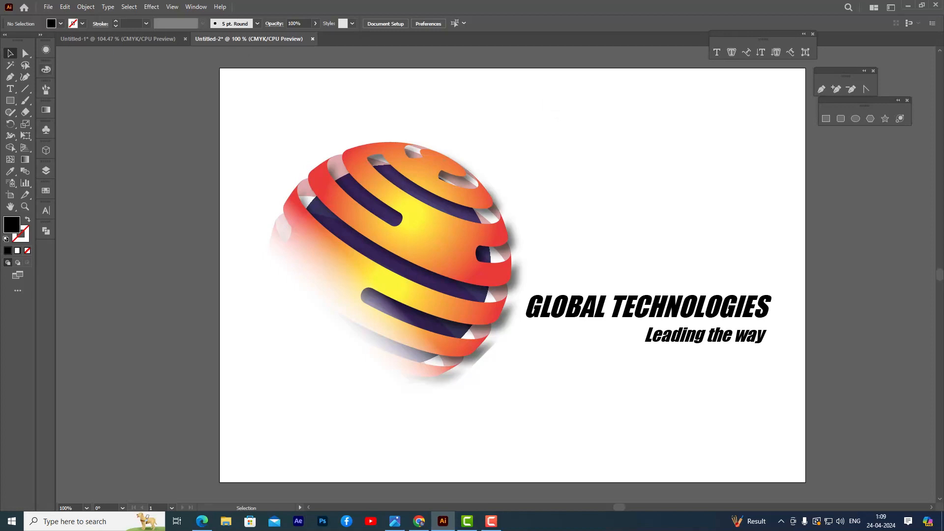
Draw a black rectangle covering the entire artboard, about 11.69 × 8.27 in, and deselect it.
{"action": "left_click", "coordinate": [826, 118]}
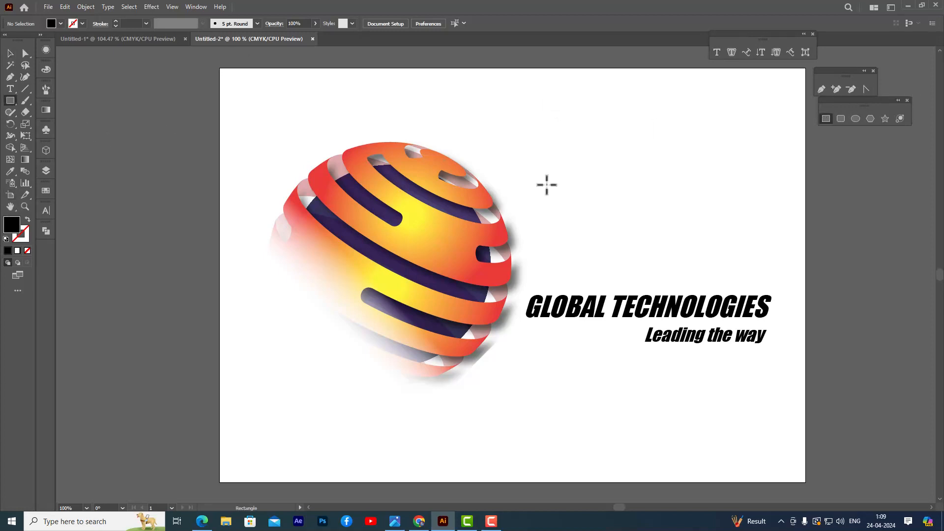
{"action": "left_click_drag", "start_coordinate": [219, 68], "coordinate": [805, 481]}
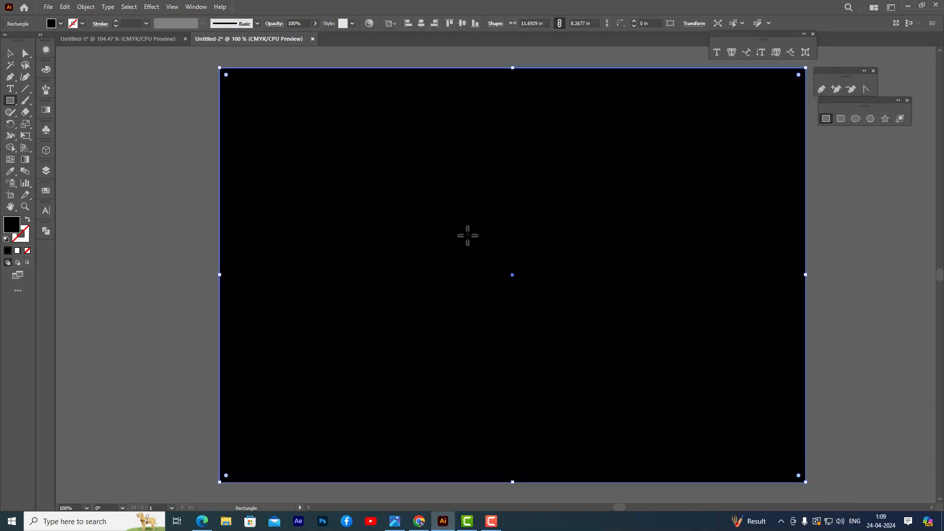
{"action": "left_click", "coordinate": [8, 52]}
{"action": "left_click", "coordinate": [153, 94]}
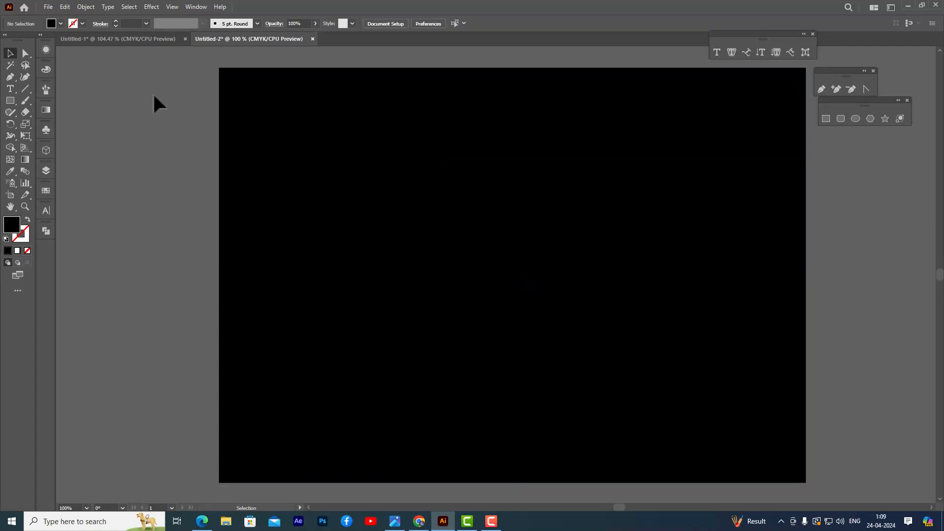
Fill the artboard-sized rectangle with the pink-to-mauve gradient from the Gems and Jewels swatch library, keeping both swatch palettes beside the artboard.
{"action": "left_click", "coordinate": [570, 268]}
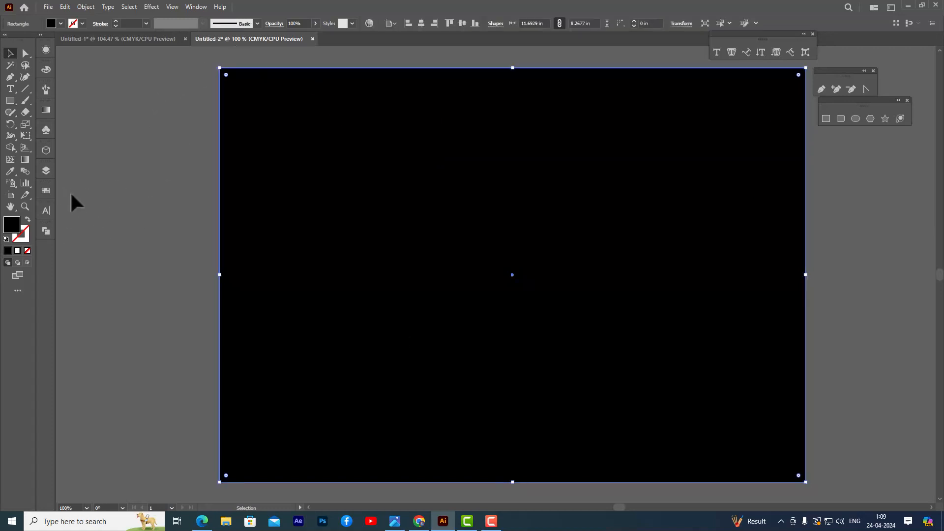
{"action": "left_click", "coordinate": [197, 5]}
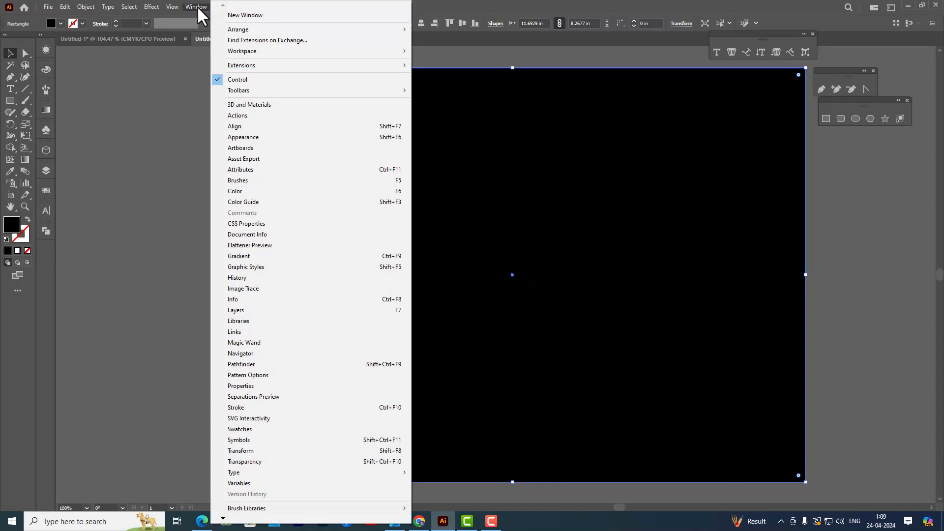
{"action": "left_click", "coordinate": [267, 429]}
{"action": "left_click_drag", "start_coordinate": [75, 182], "coordinate": [113, 180]}
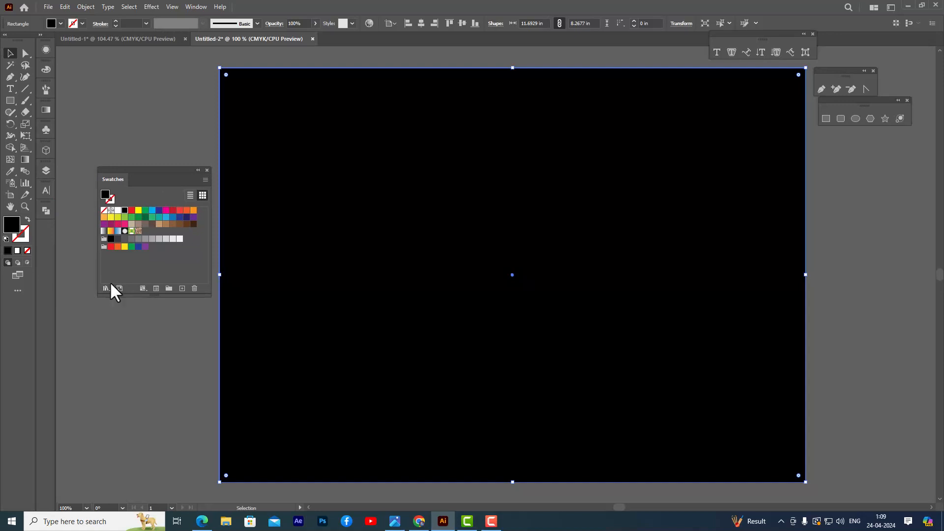
{"action": "left_click", "coordinate": [107, 287]}
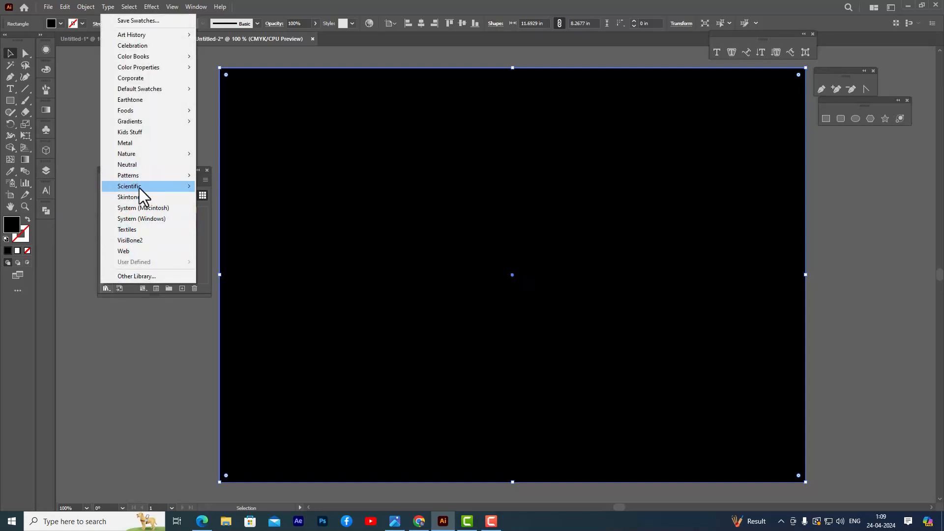
{"action": "left_click", "coordinate": [104, 288]}
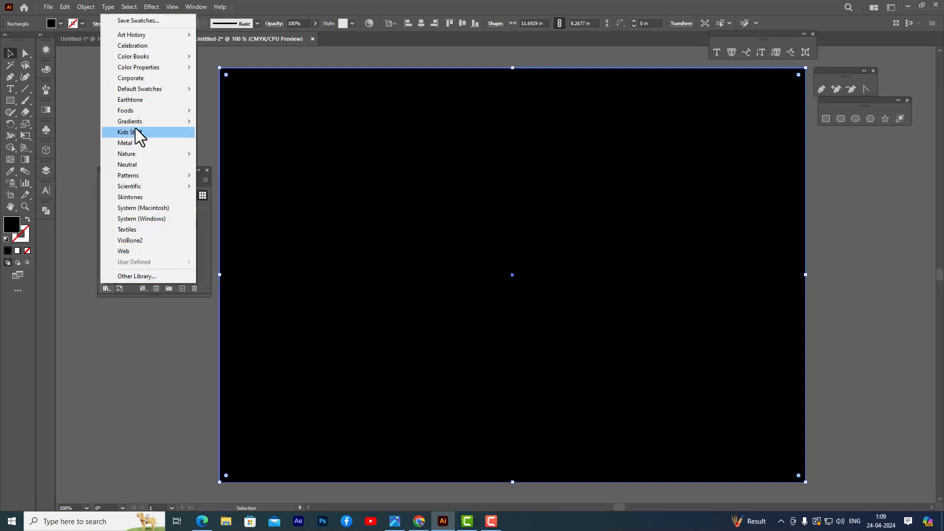
{"action": "mouse_move", "coordinate": [142, 124]}
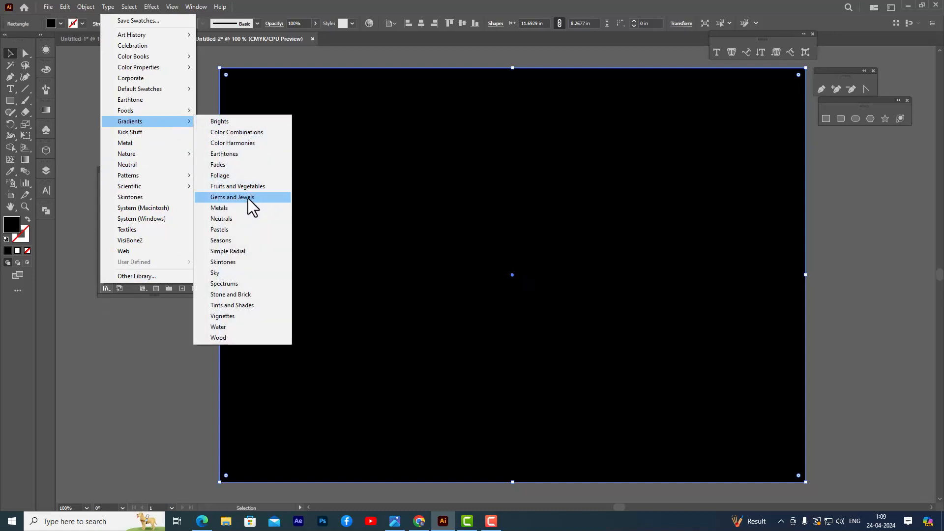
{"action": "left_click", "coordinate": [253, 199]}
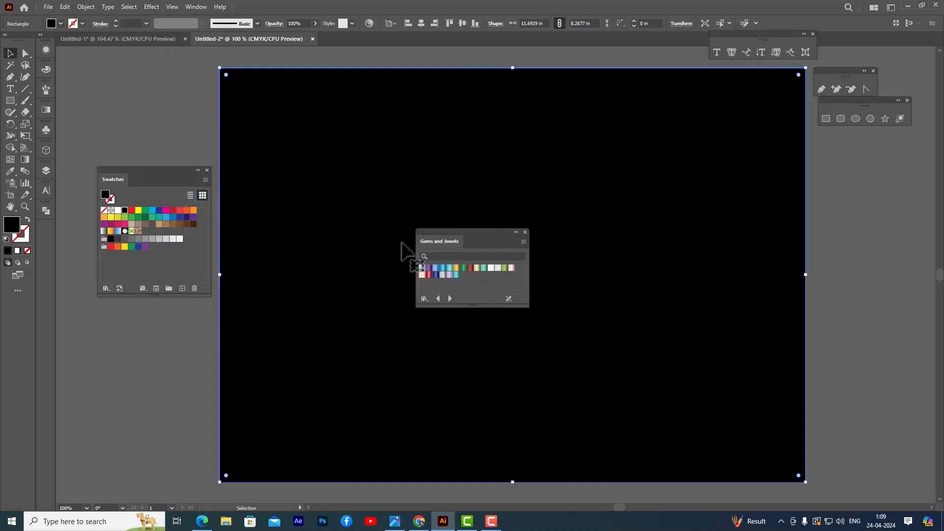
{"action": "left_click_drag", "start_coordinate": [446, 229], "coordinate": [117, 334]}
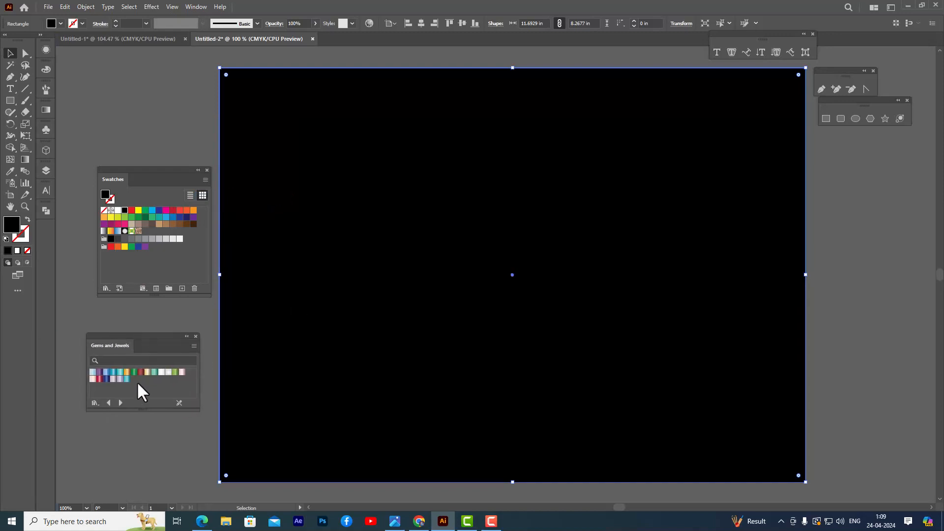
{"action": "left_click", "coordinate": [182, 372]}
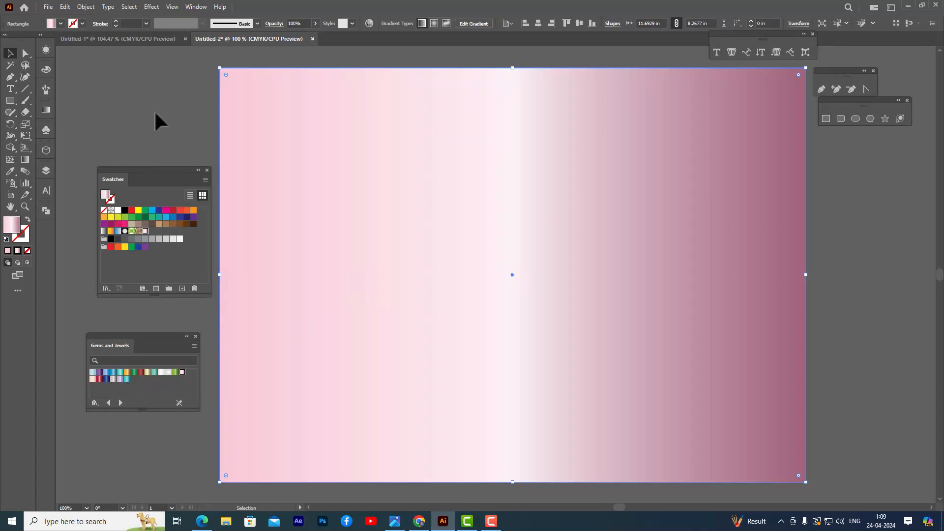
Send the gradient-filled rectangle to the back, behind the sphere and text, and deselect it.
{"action": "left_click", "coordinate": [94, 106]}
{"action": "left_click", "coordinate": [440, 139]}
{"action": "right_click", "coordinate": [428, 126]}
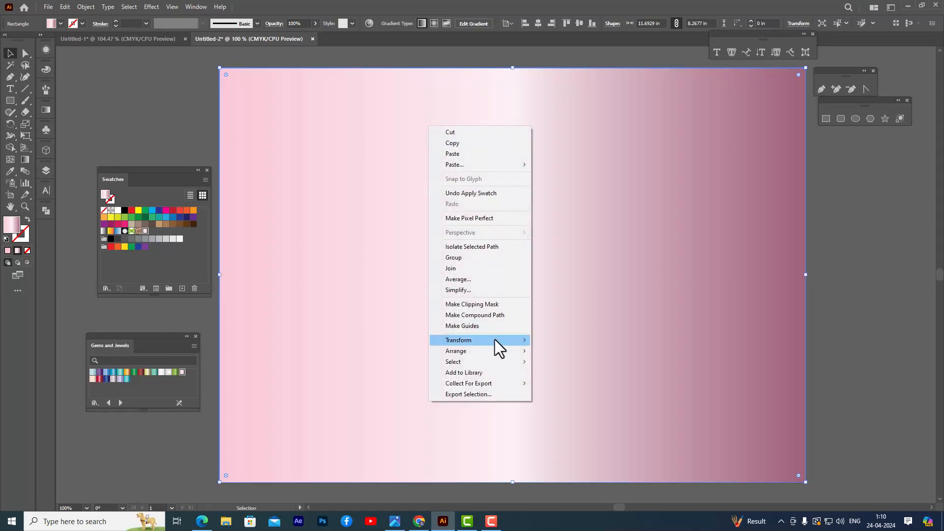
{"action": "mouse_move", "coordinate": [484, 352]}
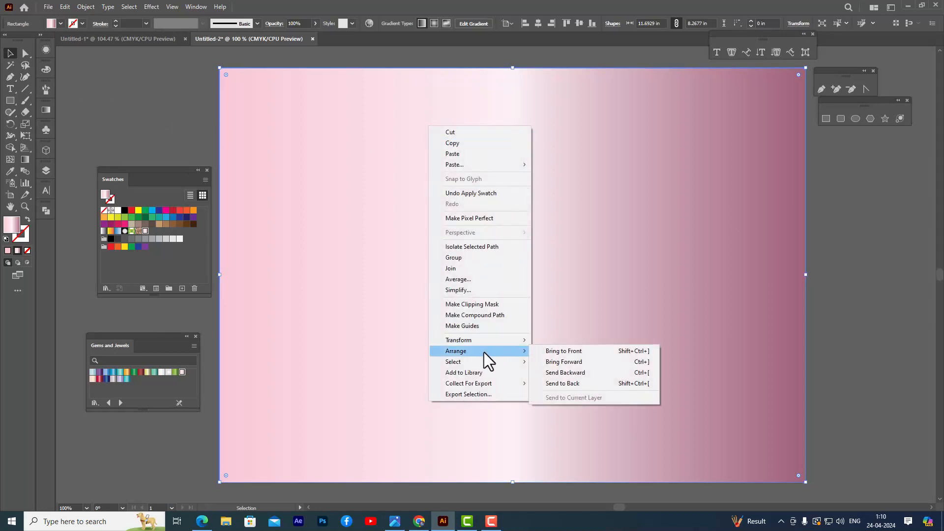
{"action": "left_click", "coordinate": [588, 384]}
{"action": "left_click", "coordinate": [841, 282]}
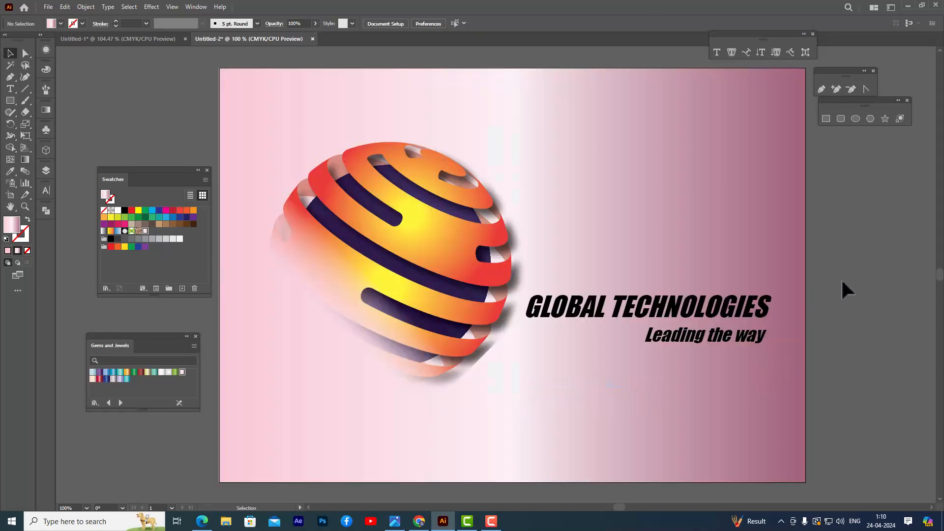
Try other Gems and Jewels gradients on the background rectangle, settle on the pale grey radial Pearl gradient, and deselect it.
{"action": "left_click", "coordinate": [643, 190]}
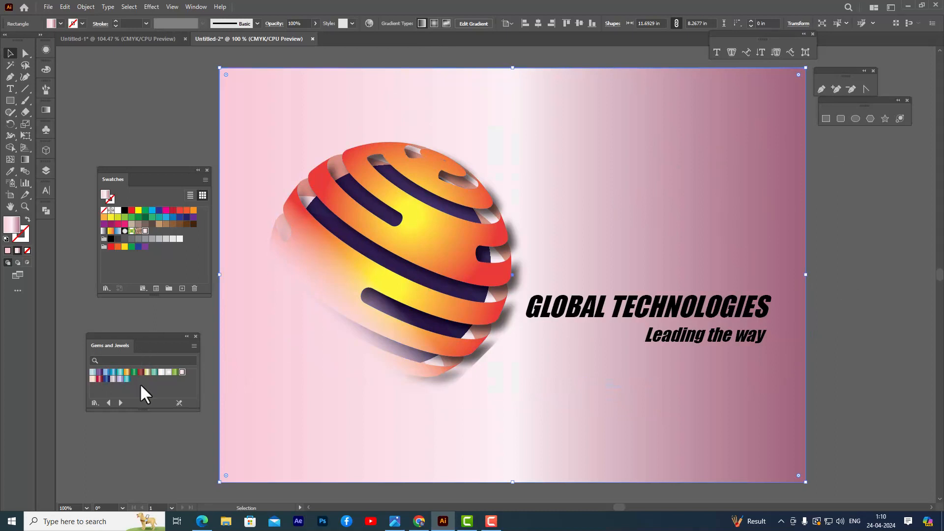
{"action": "left_click", "coordinate": [168, 372]}
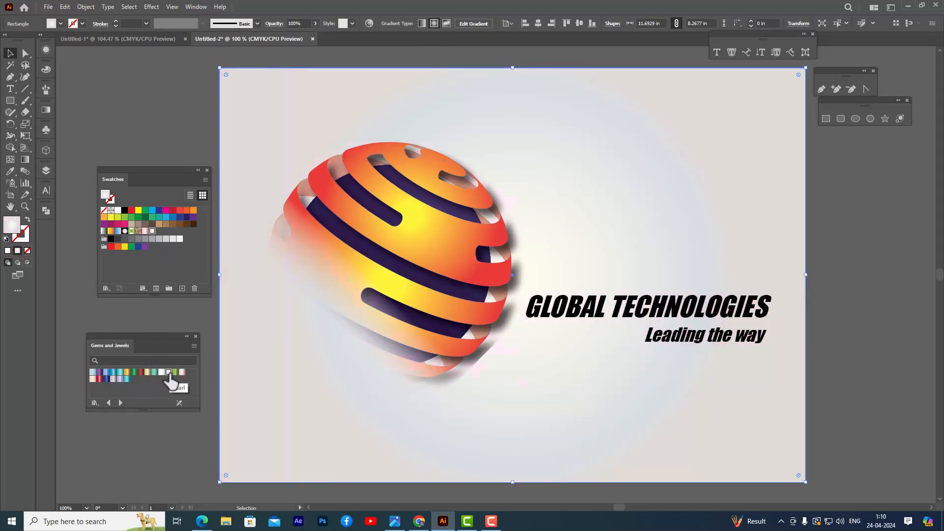
{"action": "left_click", "coordinate": [162, 372]}
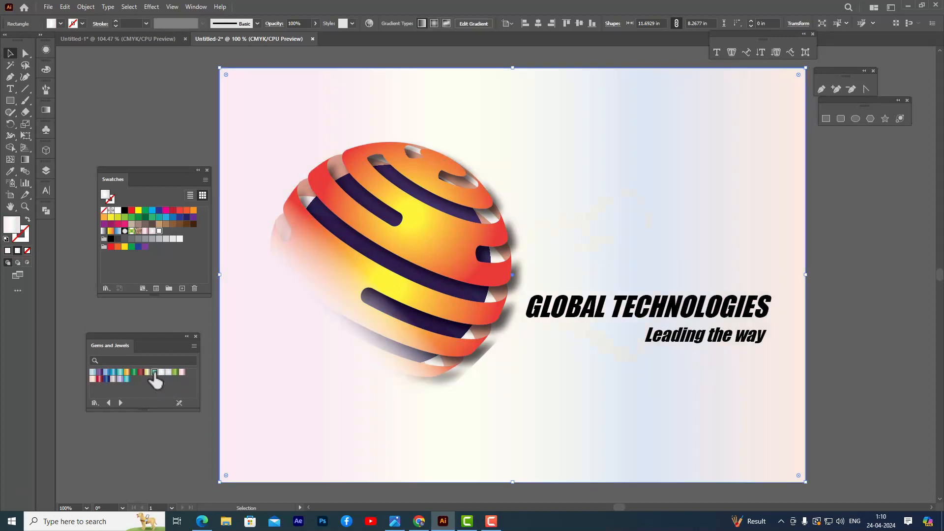
{"action": "left_click", "coordinate": [155, 372]}
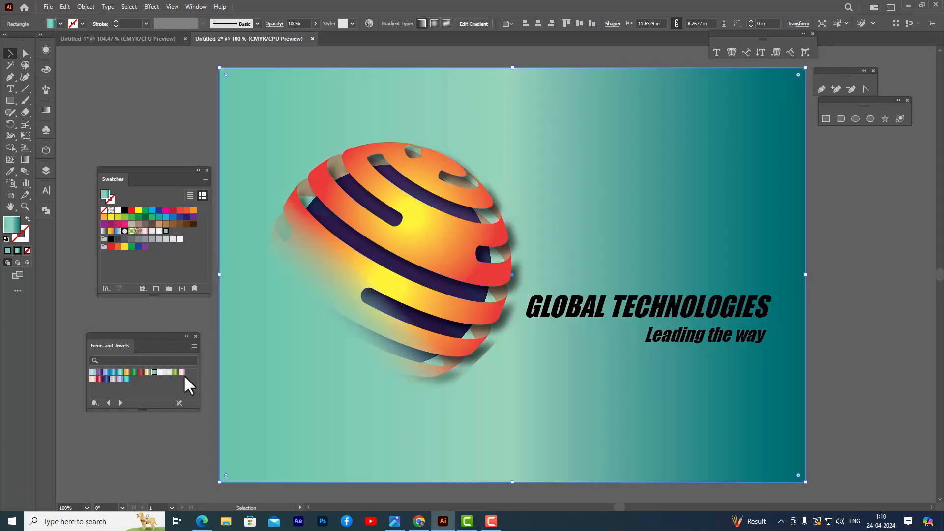
{"action": "left_click", "coordinate": [168, 372]}
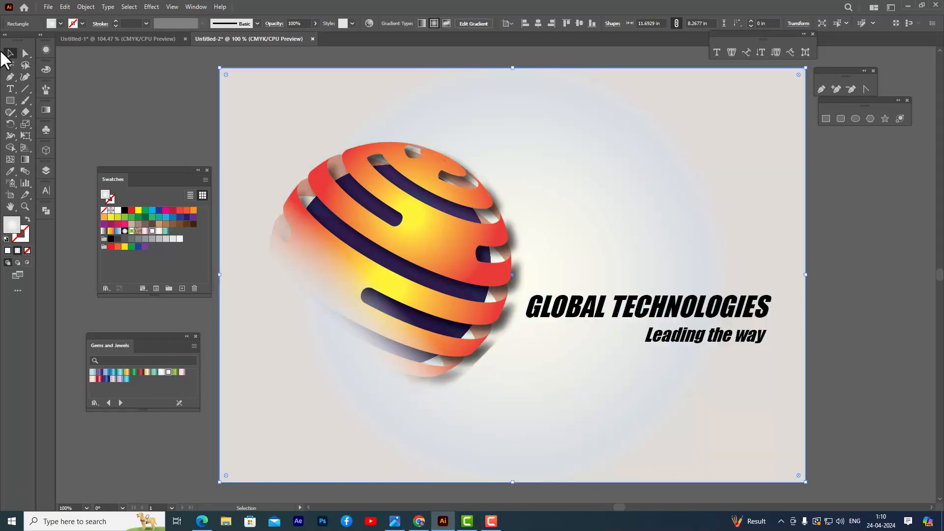
{"action": "left_click", "coordinate": [176, 132]}
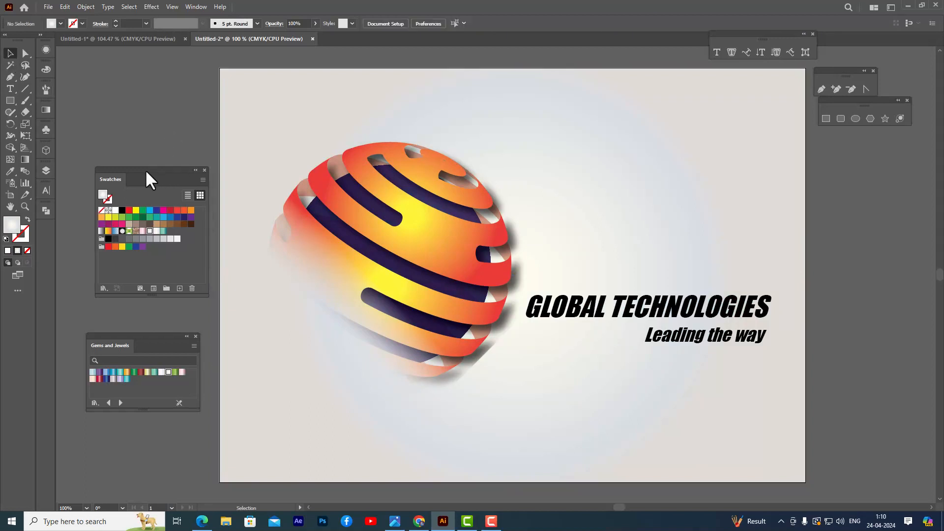
Move the floating Swatches palette farther away from the artboard.
{"action": "left_click_drag", "start_coordinate": [170, 177], "coordinate": [147, 195]}
{"action": "scroll", "coordinate": [811, 203], "scroll_direction": "down", "scroll_amount": 1}
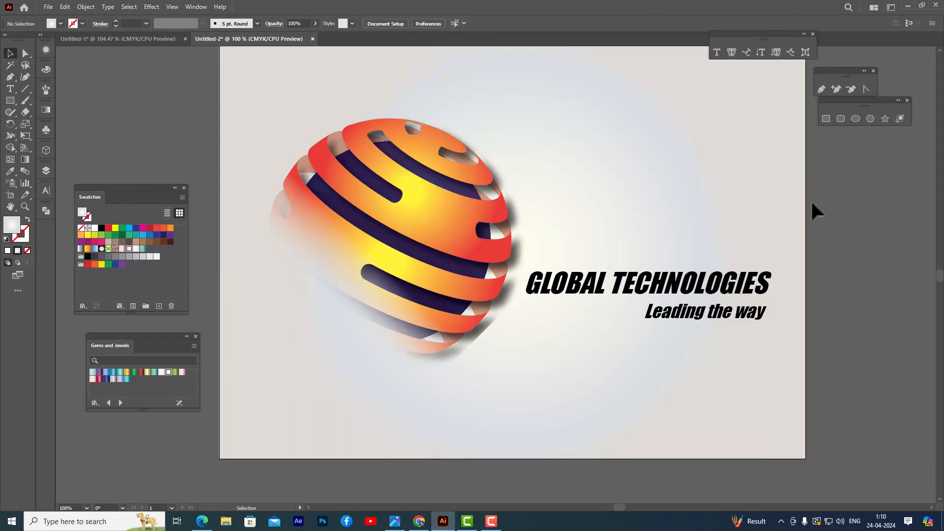
{"action": "scroll", "coordinate": [811, 203], "scroll_direction": "up", "scroll_amount": 1}
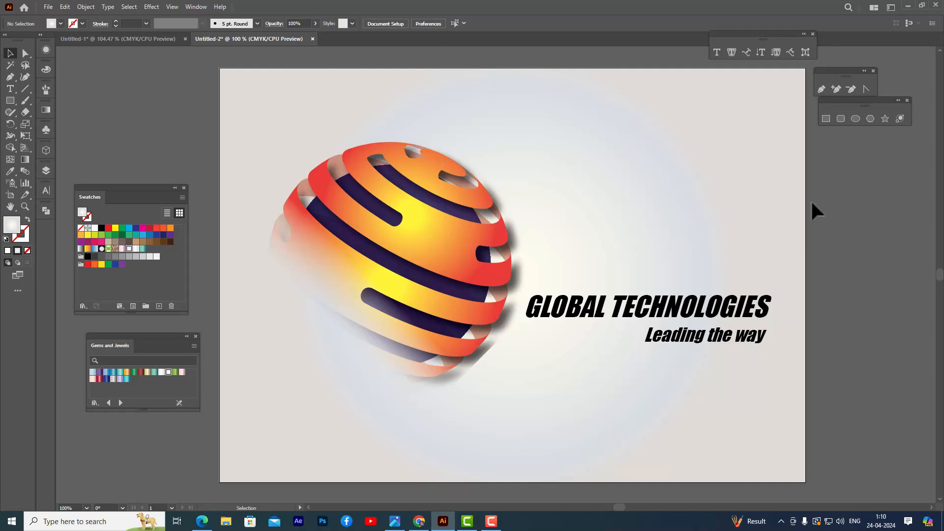
Move the GLOBAL TECHNOLOGIES heading and its tagline together up and slightly right, beside the sphere's middle, and deselect them.
{"action": "left_click", "coordinate": [658, 309]}
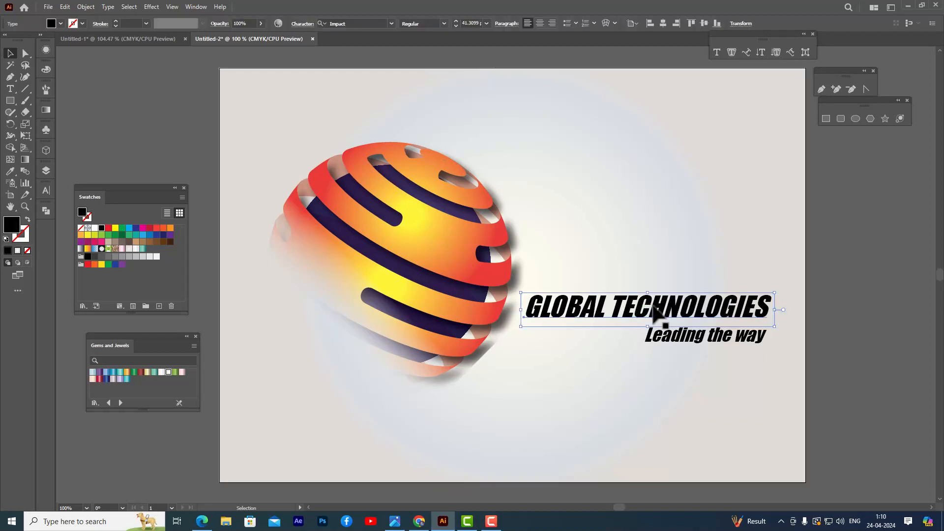
{"action": "left_click", "coordinate": [674, 339], "text": "shift"}
{"action": "left_click_drag", "start_coordinate": [678, 343], "coordinate": [682, 300]}
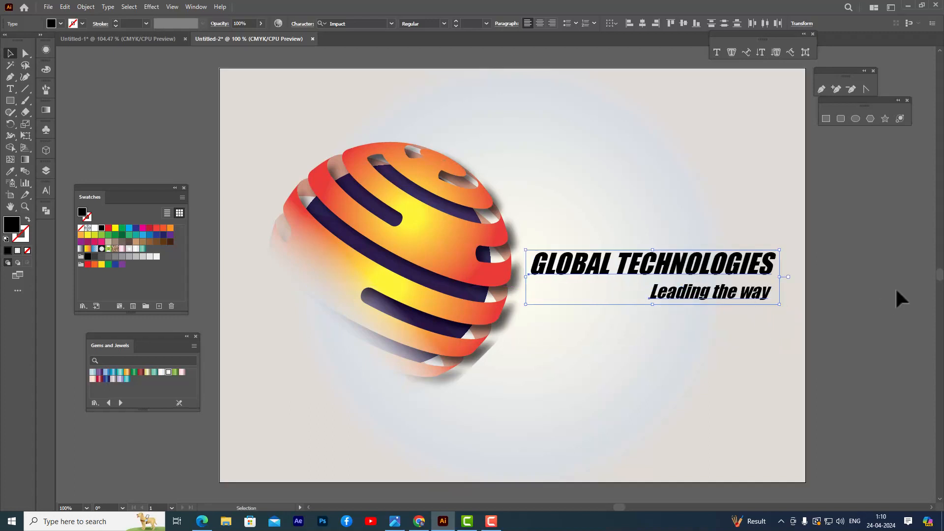
{"action": "left_click", "coordinate": [866, 250]}
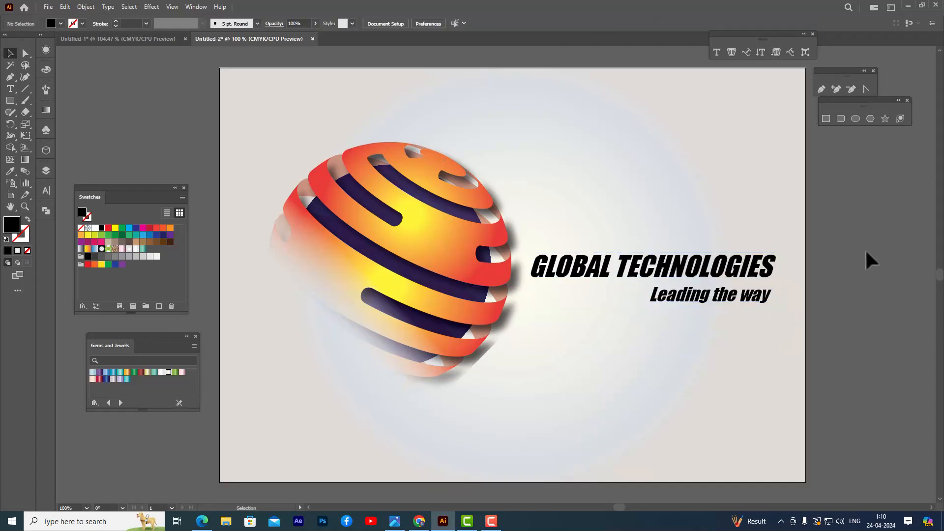